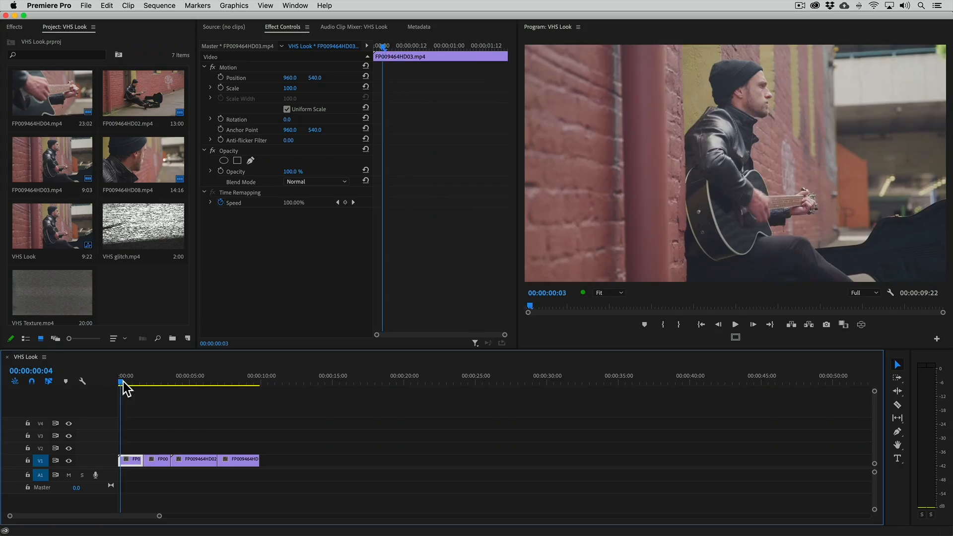
Step: Nest the four guitarist clips on track V1 into a single sequence, keeping the default name
mouse_move(123, 383)
mouse_down()
mouse_move(249, 383)
mouse_move(142, 380)
mouse_up()
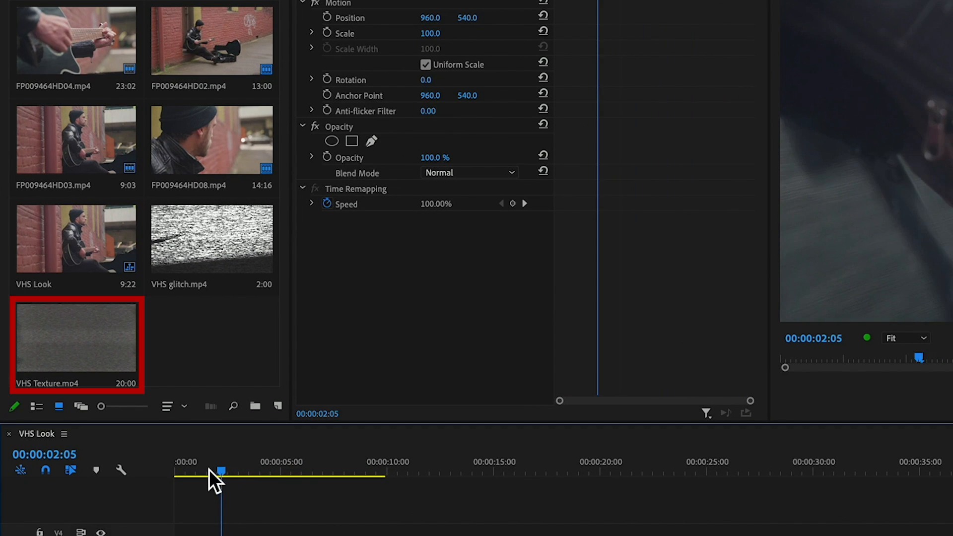
drag(209, 470, 175, 468)
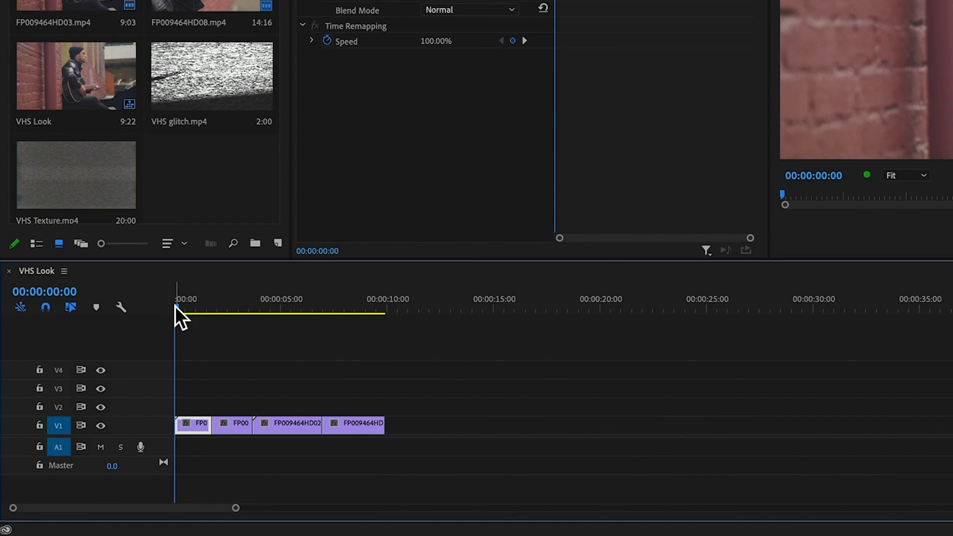
drag(186, 376, 355, 425)
right_click(355, 425)
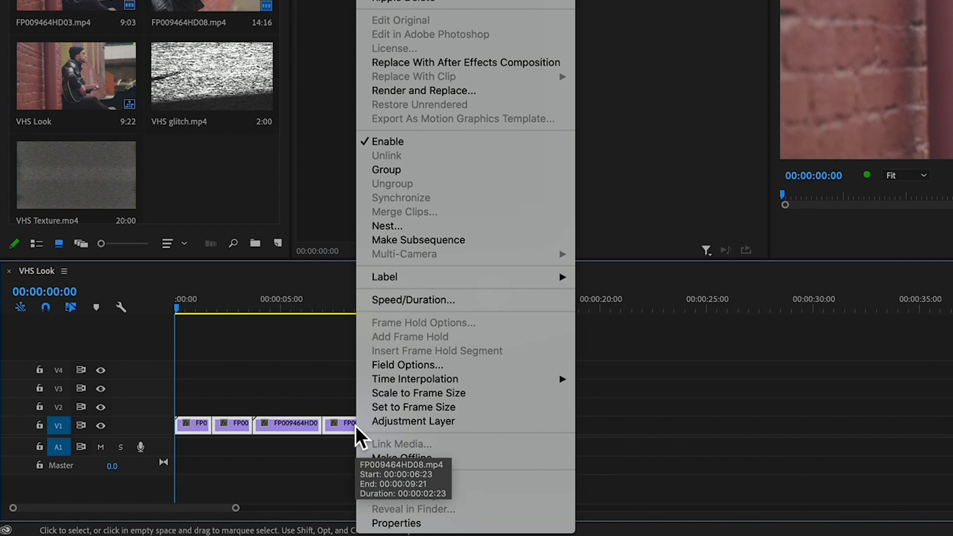
click(370, 227)
click(716, 168)
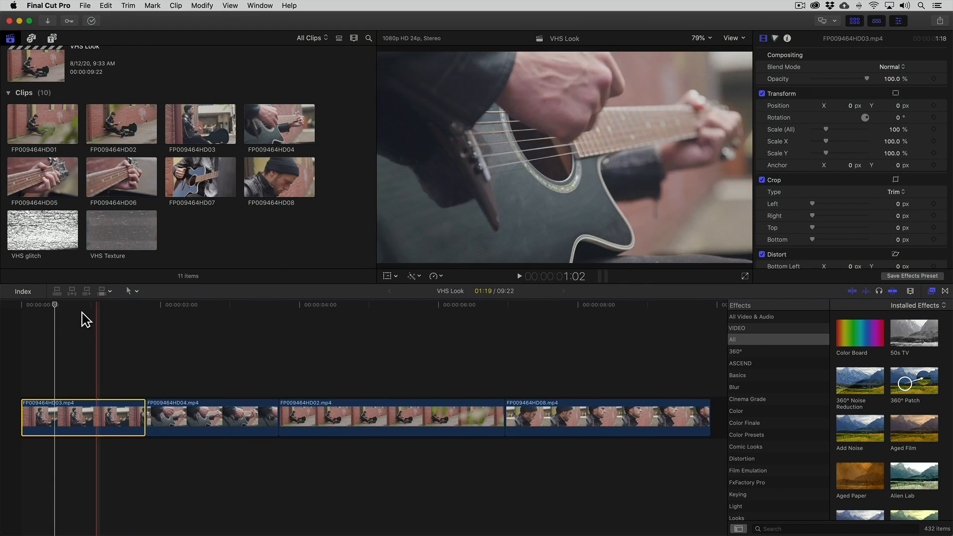
Step: In Final Cut Pro, combine all four clips of the VHS Look project into a new compound clip
click(50, 388)
drag(50, 389, 597, 432)
right_click(598, 432)
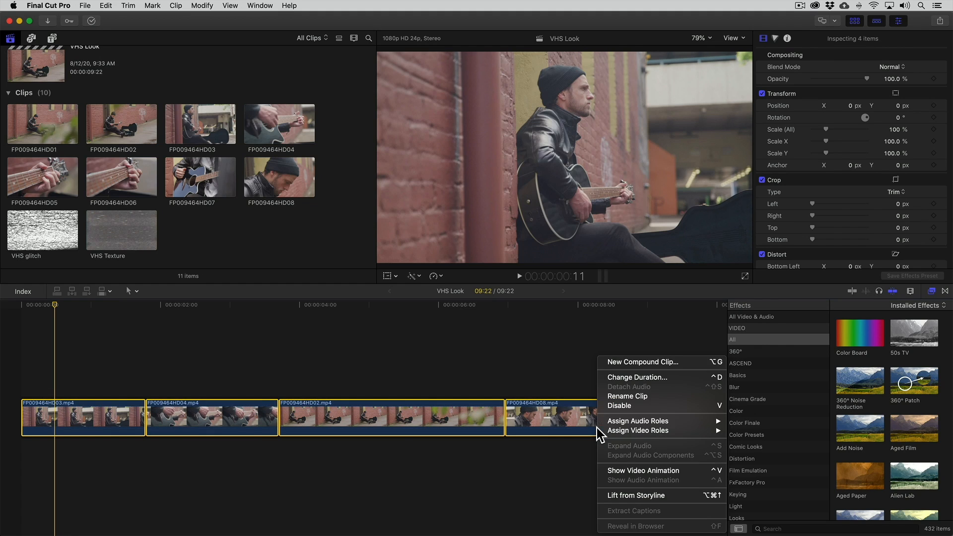
click(607, 365)
click(594, 75)
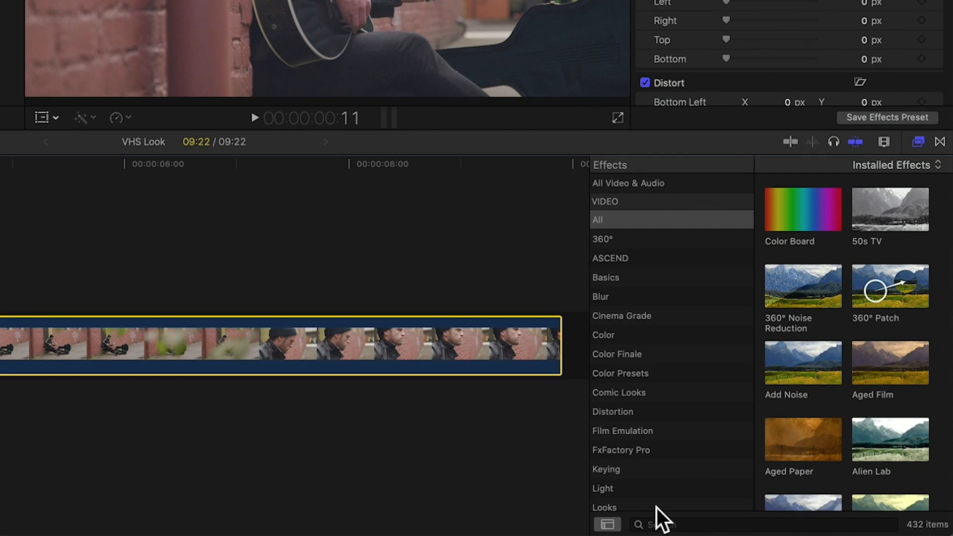
Step: Find the Prism effect, apply it to the compound clip and adjust its Amount
click(660, 525)
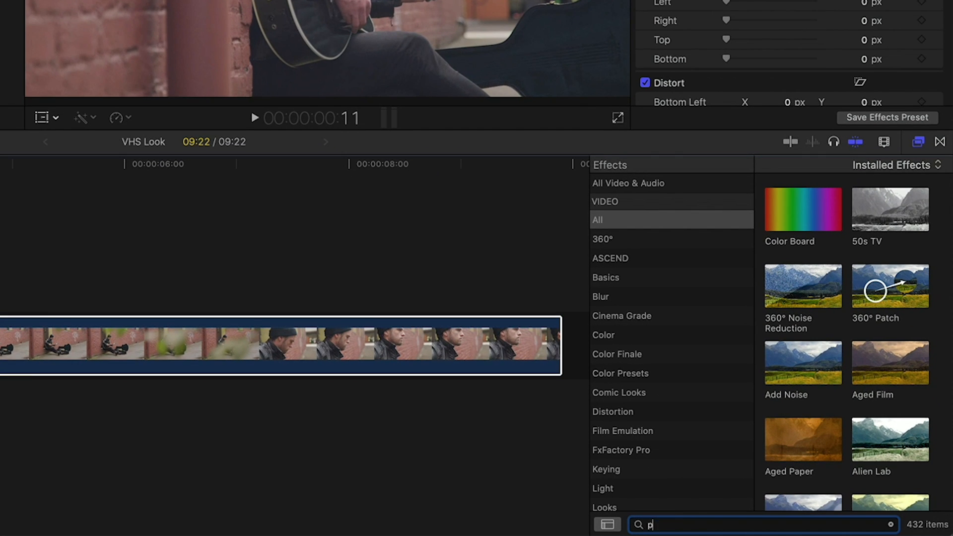
text(prism)
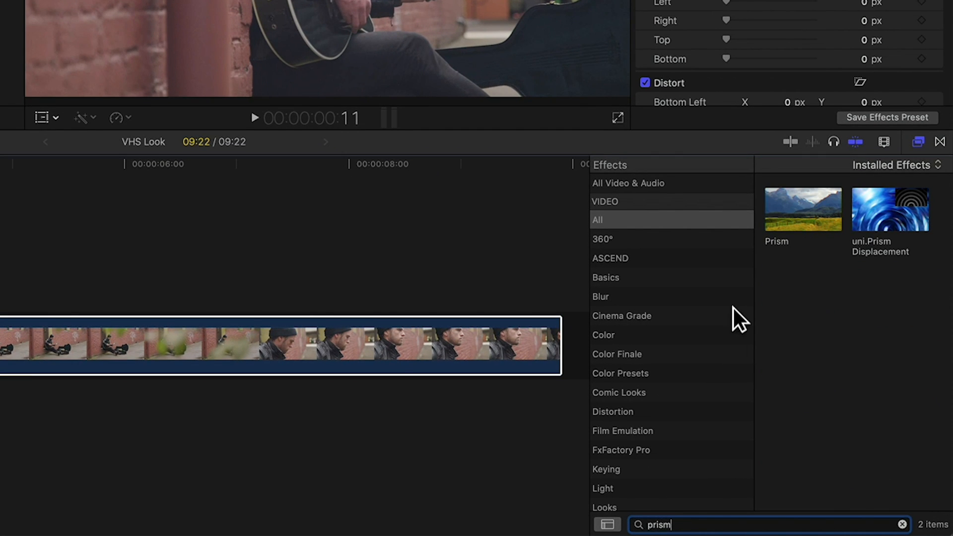
drag(782, 198, 409, 327)
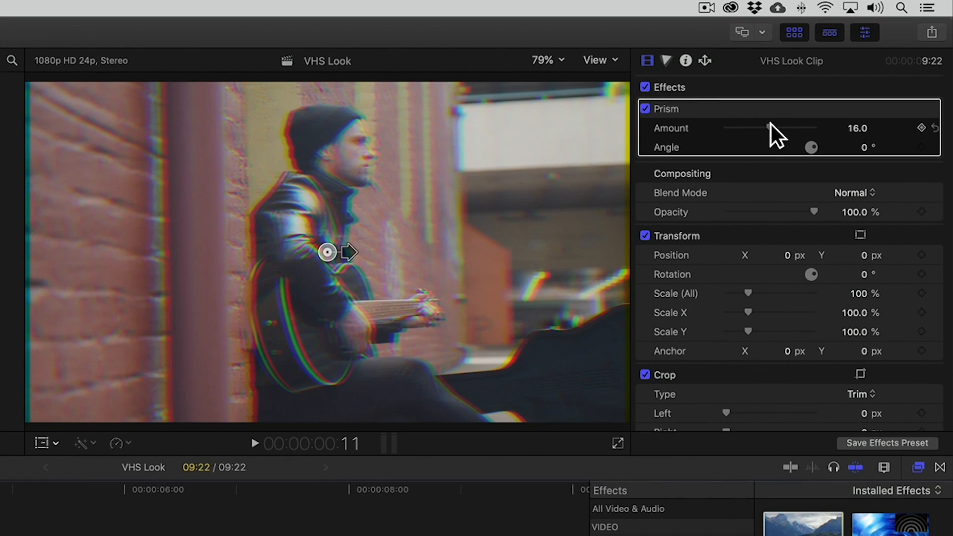
drag(769, 103, 766, 129)
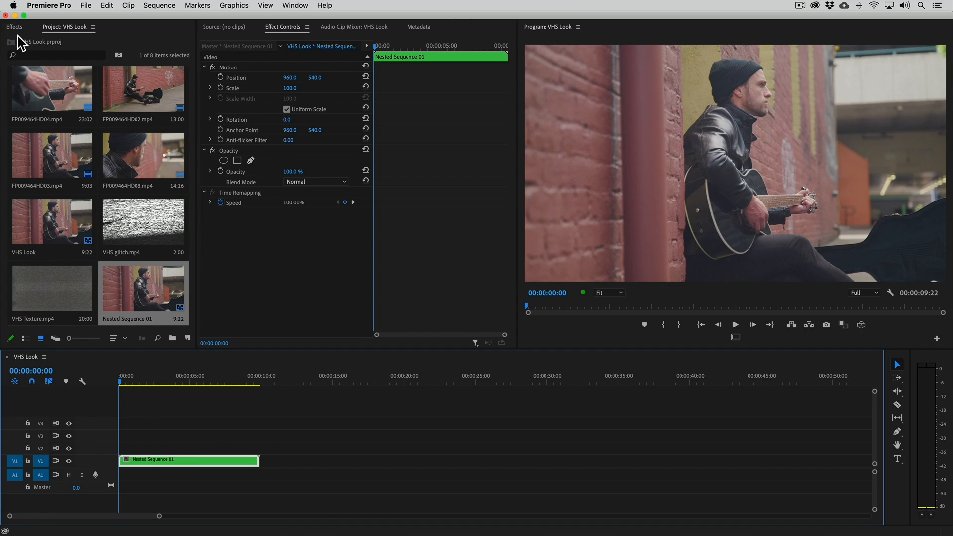
Step: Back in Premiere Pro, search the effects for "color rgb" and apply Color Balance (RGB) to the nested sequence
click(15, 27)
click(29, 40)
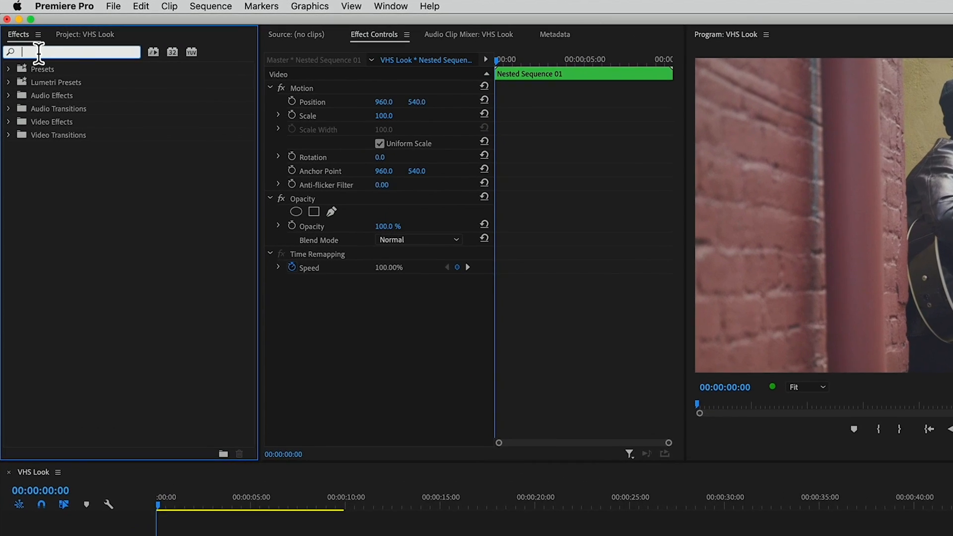
text(color)
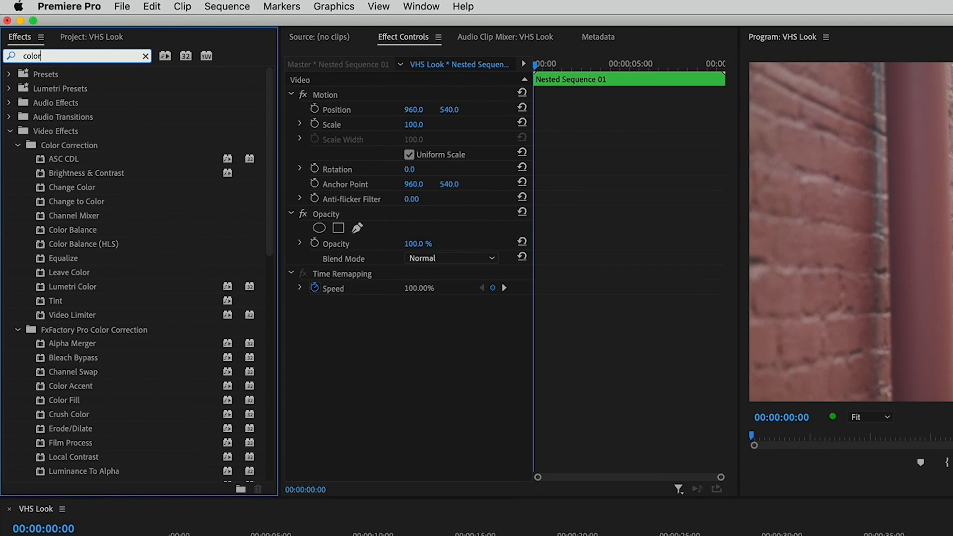
text( rg)
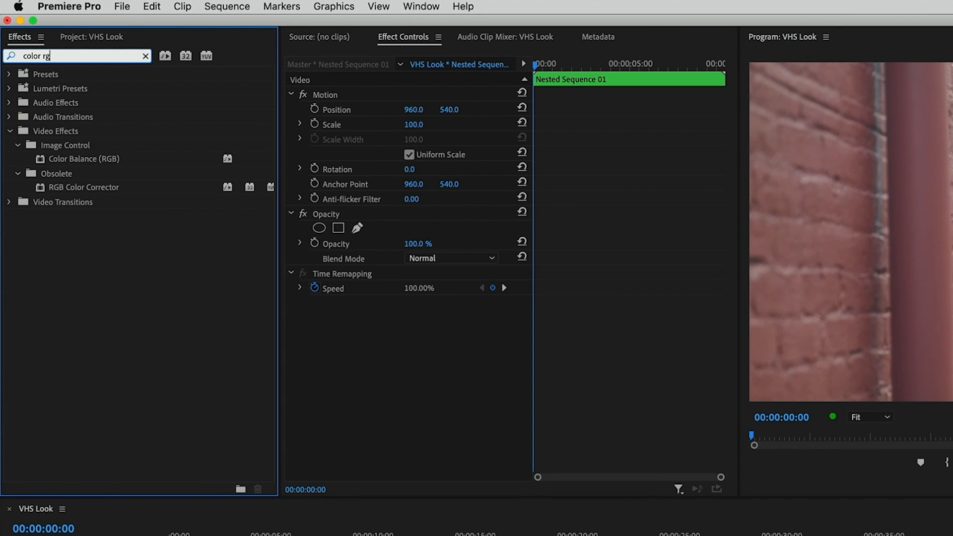
text(b)
drag(42, 157, 357, 320)
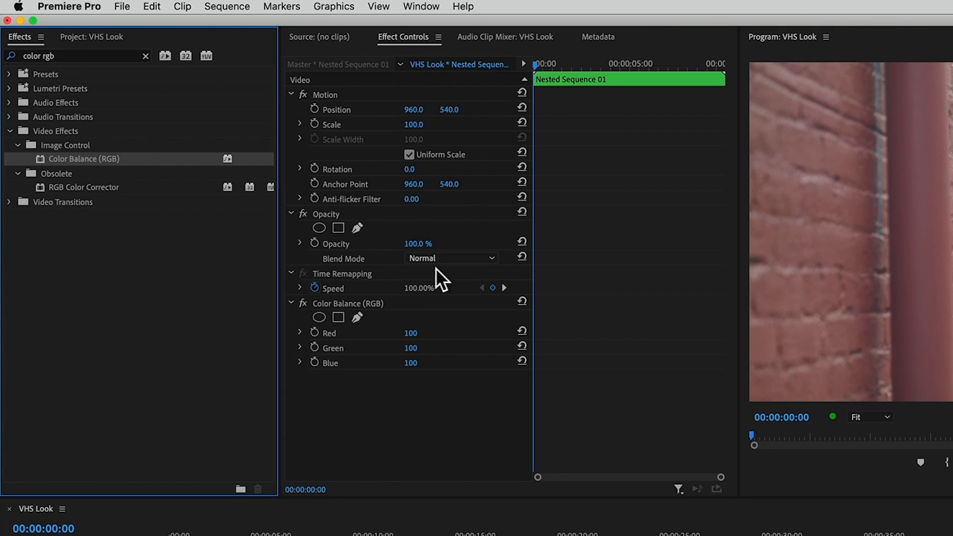
Step: Set the nested sequence's blend mode to Linear Dodge (Add) and duplicate it onto tracks V2 and V3
click(469, 258)
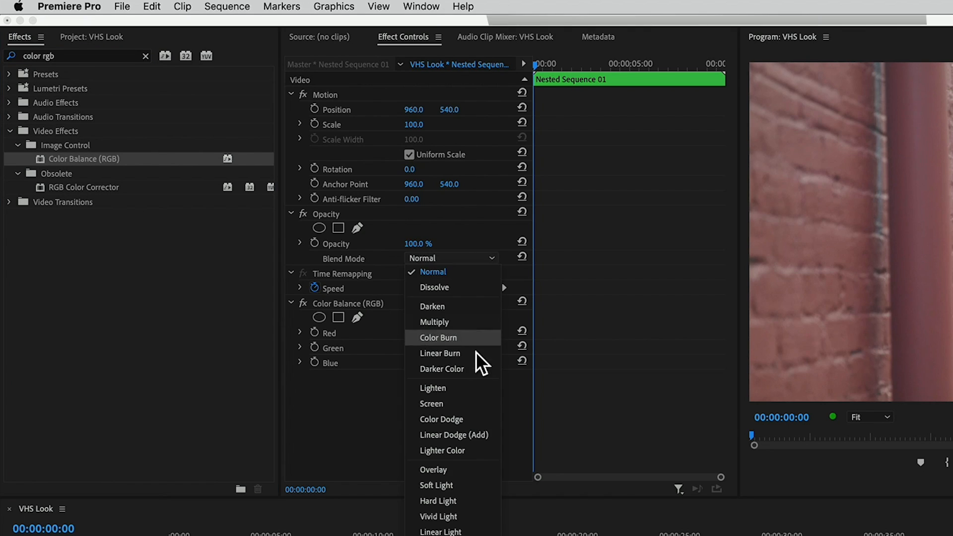
click(470, 433)
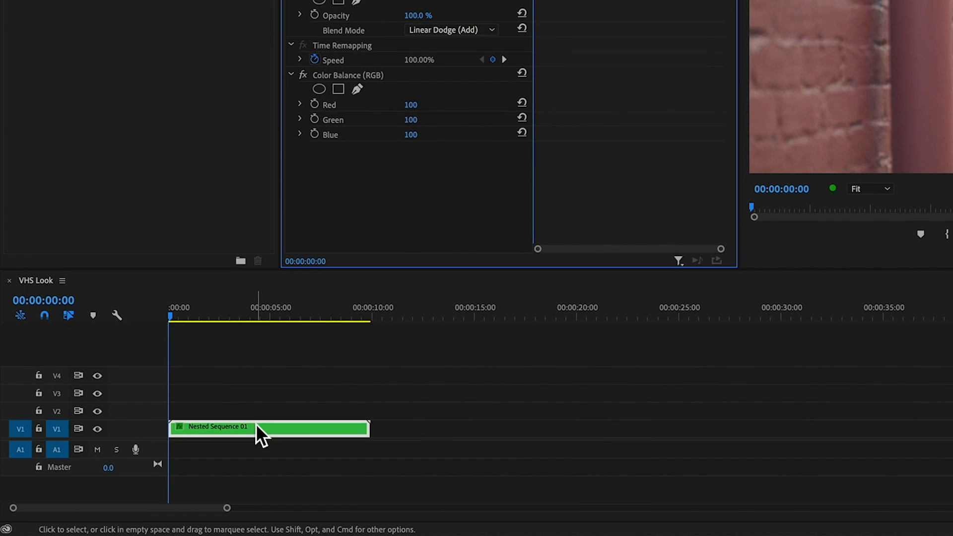
drag(255, 424, 247, 389)
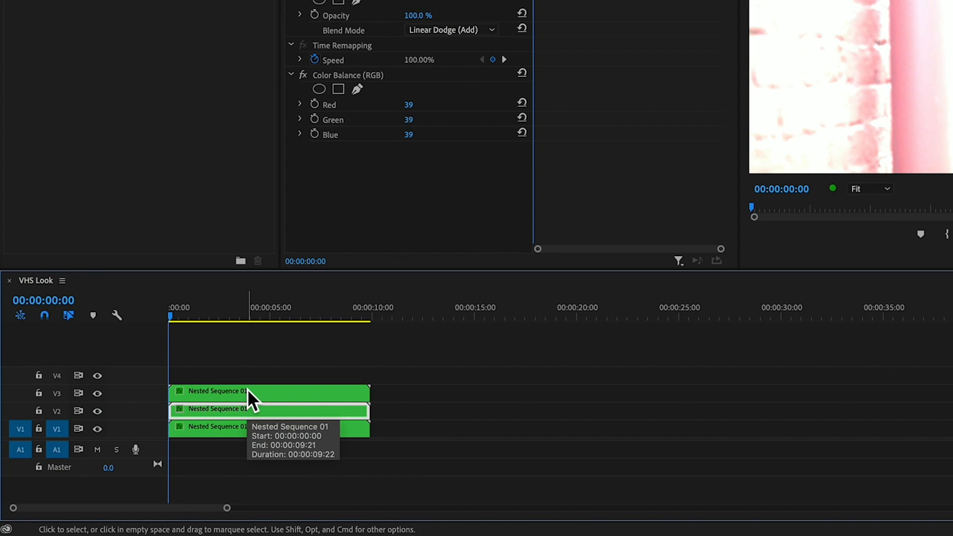
Step: Set the Color Balance (RGB) of the V3 copy to Red 100, Green 0 and Blue 0
click(247, 389)
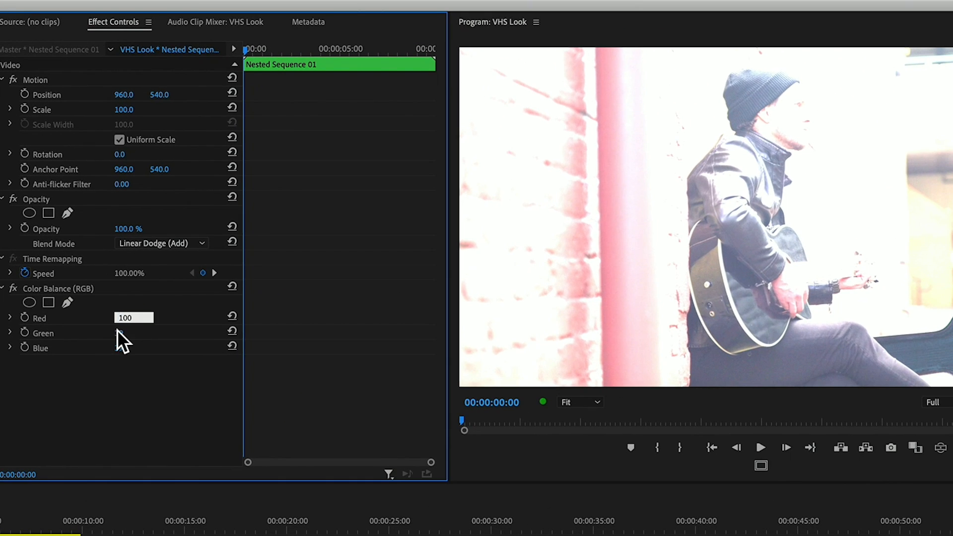
click(120, 333)
text(0)
click(126, 348)
text(0)
key(Return)
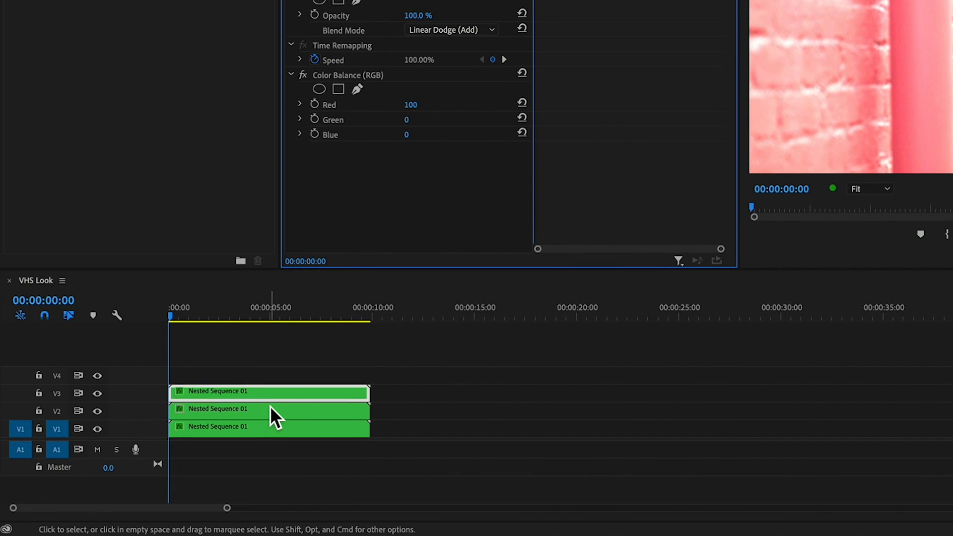
Step: Set the Color Balance (RGB) of the V2 copy to Red 0, Green 100 and Blue 0
click(271, 410)
click(409, 120)
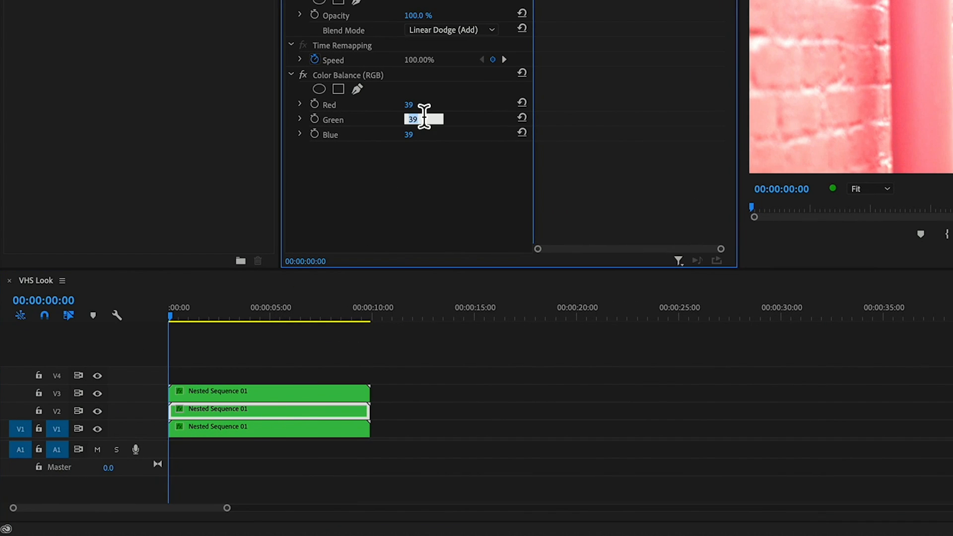
text(100)
click(419, 105)
text(0)
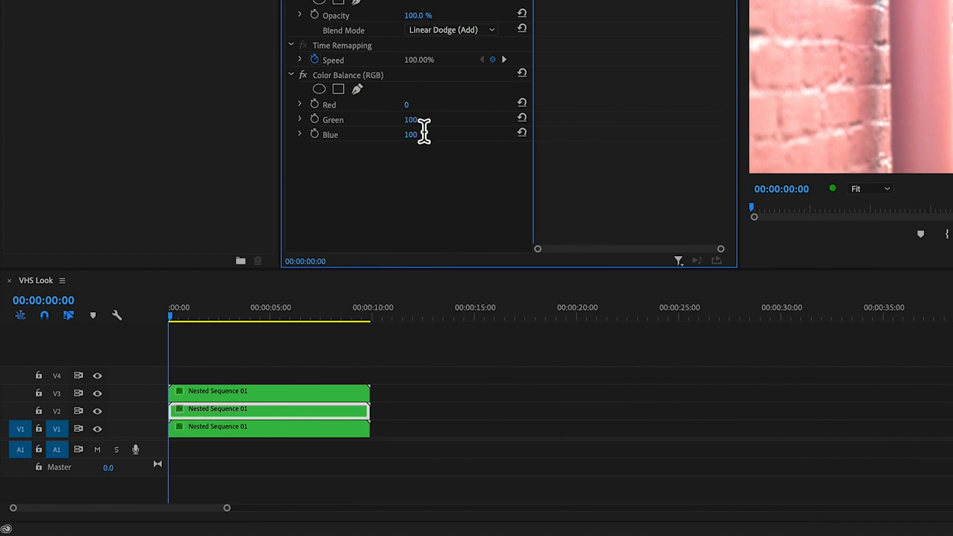
click(421, 134)
text(0)
key(Return)
Step: Set the Color Balance (RGB) of the V1 copy to Red 0, Green 0 and Blue 100
click(251, 431)
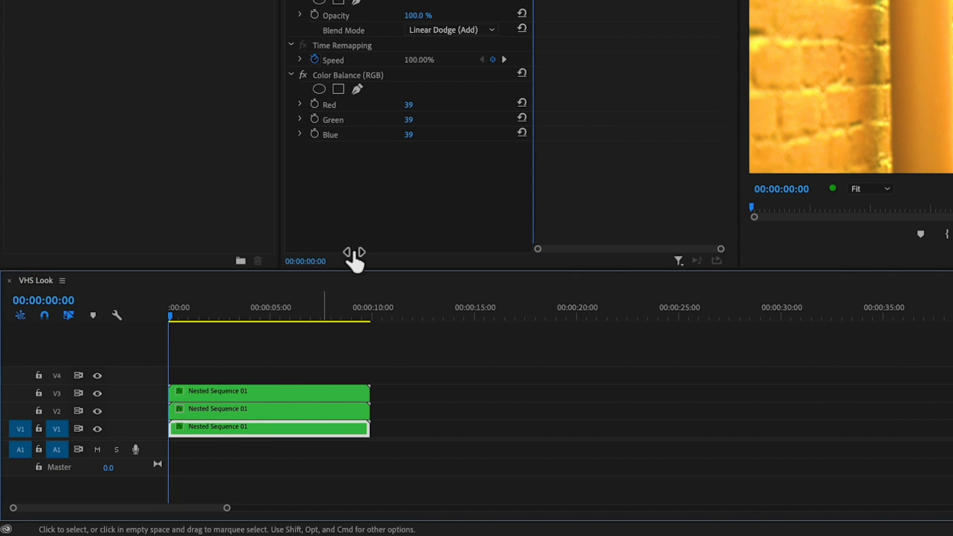
click(423, 134)
text(100)
click(422, 120)
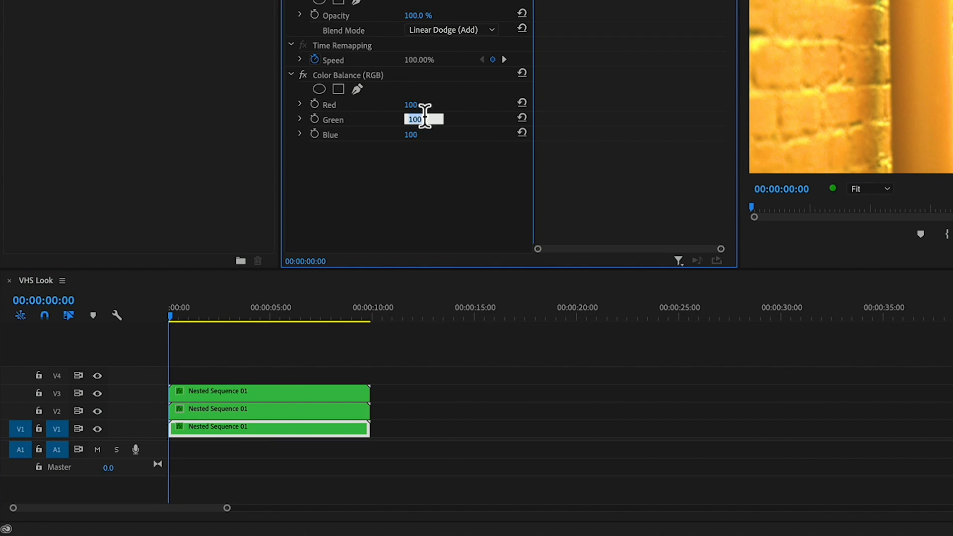
text(0)
click(416, 105)
text(0)
key(Return)
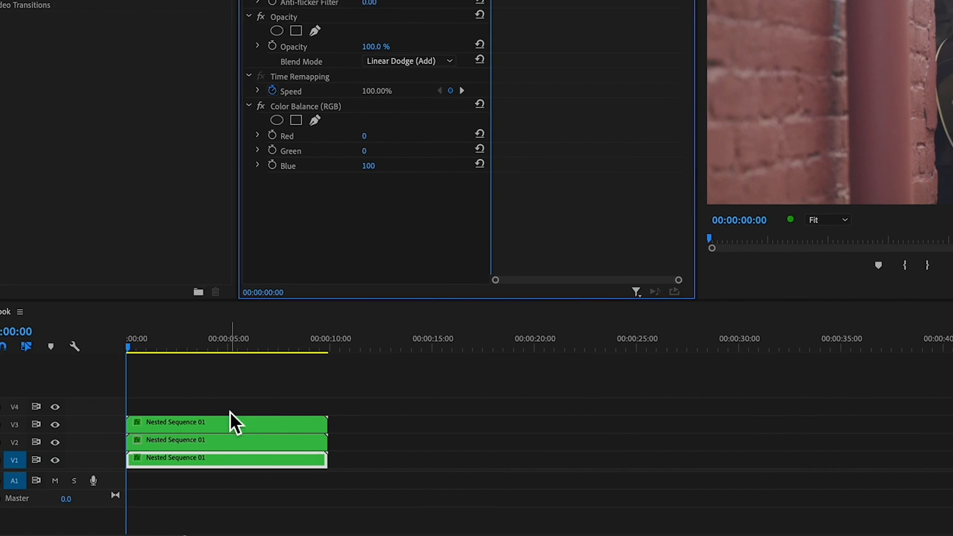
Step: Shift the red V3 copy's image slightly to the right and set the blue V1 copy's horizontal position to 973
click(274, 392)
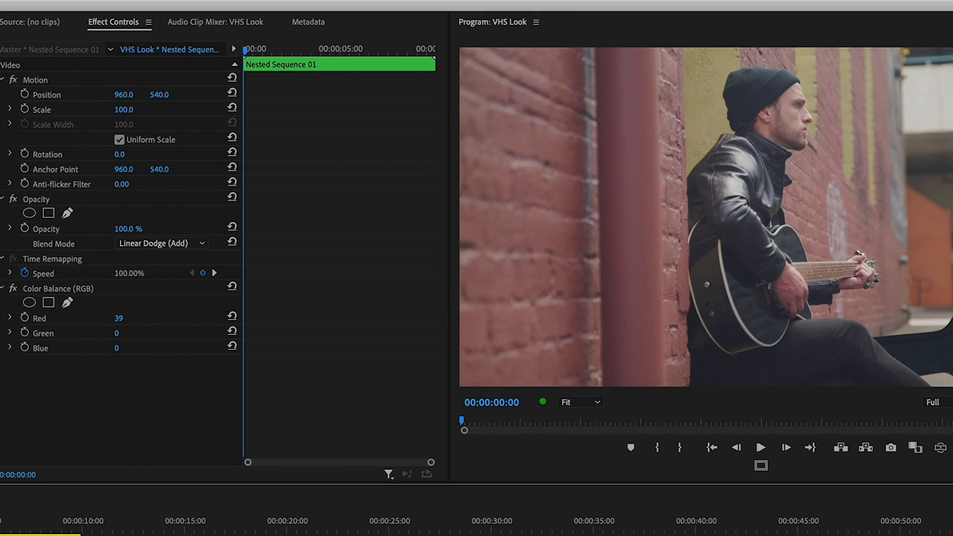
mouse_move(124, 95)
mouse_down()
mouse_move(172, 95)
mouse_move(1, 95)
mouse_move(126, 94)
mouse_up()
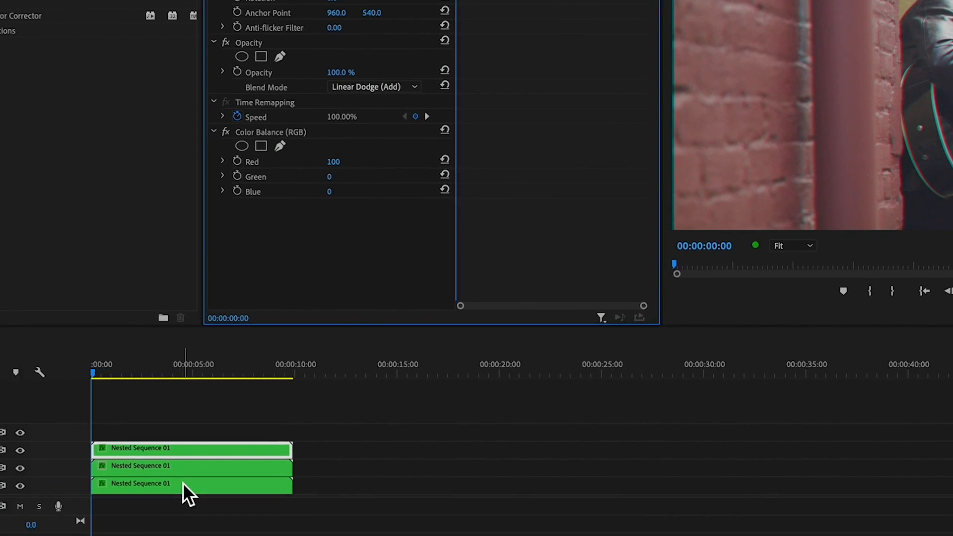
click(183, 483)
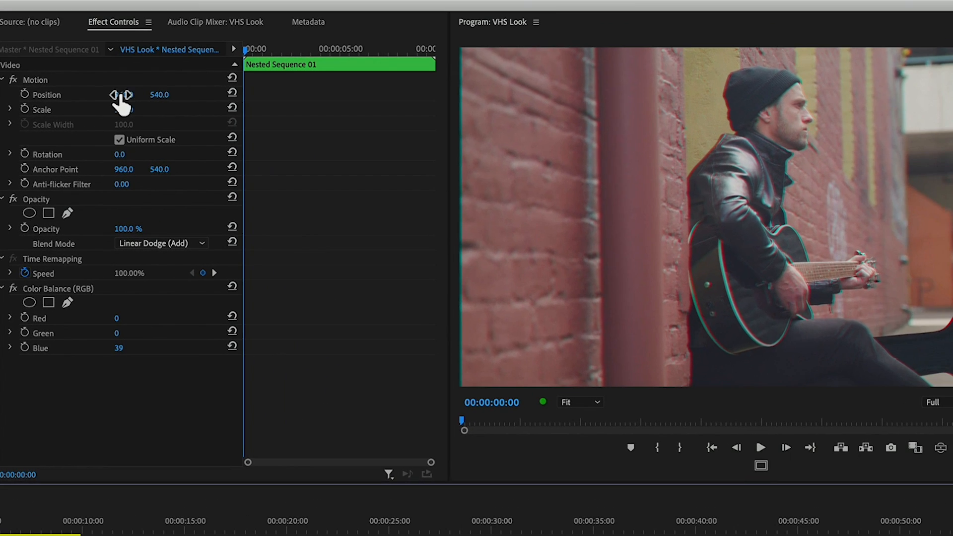
drag(123, 95, 232, 95)
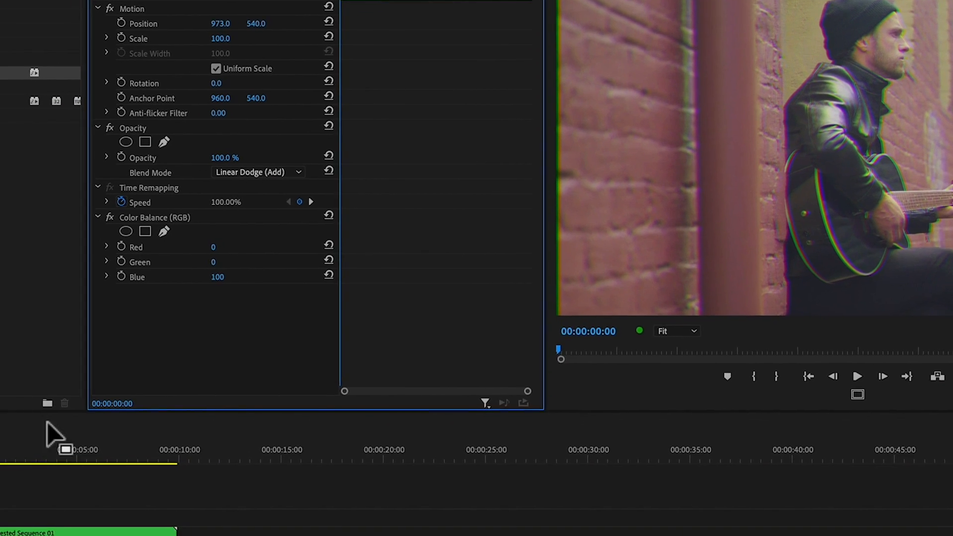
Step: Nest the three stacked color copies on V1, V2 and V3 into one sequence with the default name
right_click(244, 431)
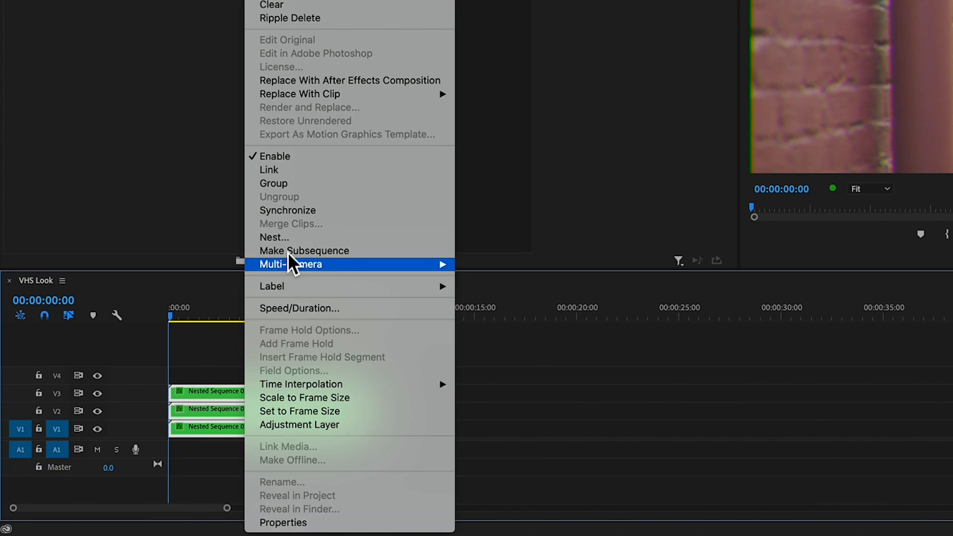
click(282, 238)
click(692, 181)
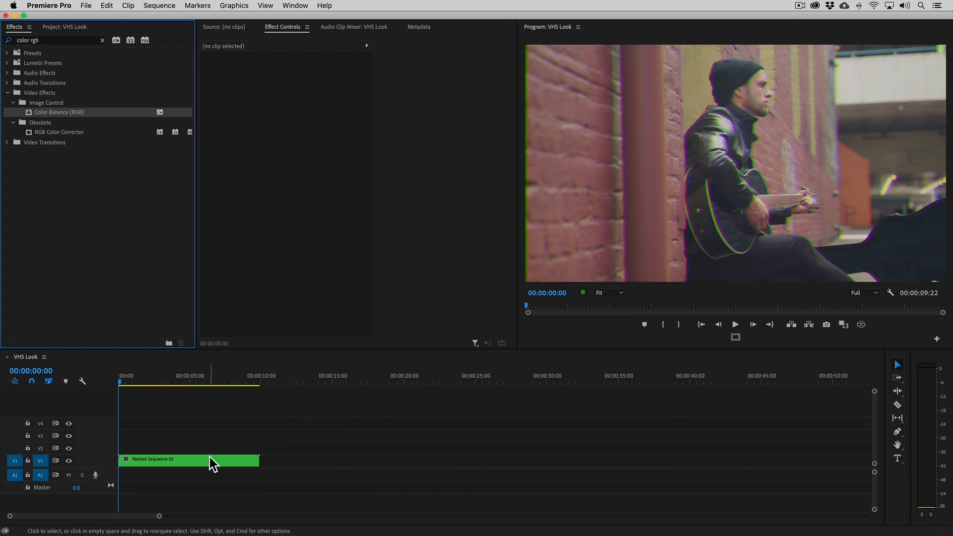
Step: Search the effects for "turbulent d" and apply Turbulent Displace to Nested Sequence 02
click(210, 461)
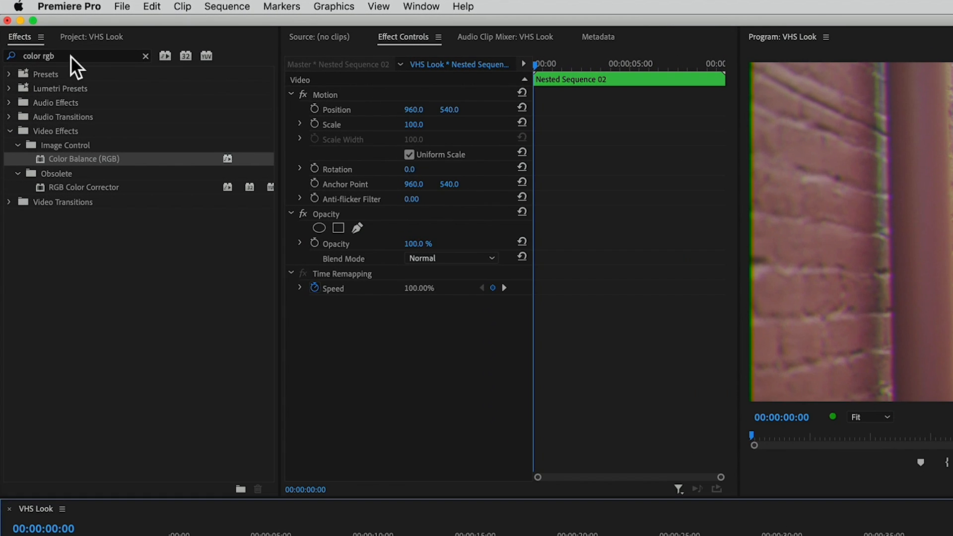
drag(71, 56, 2, 56)
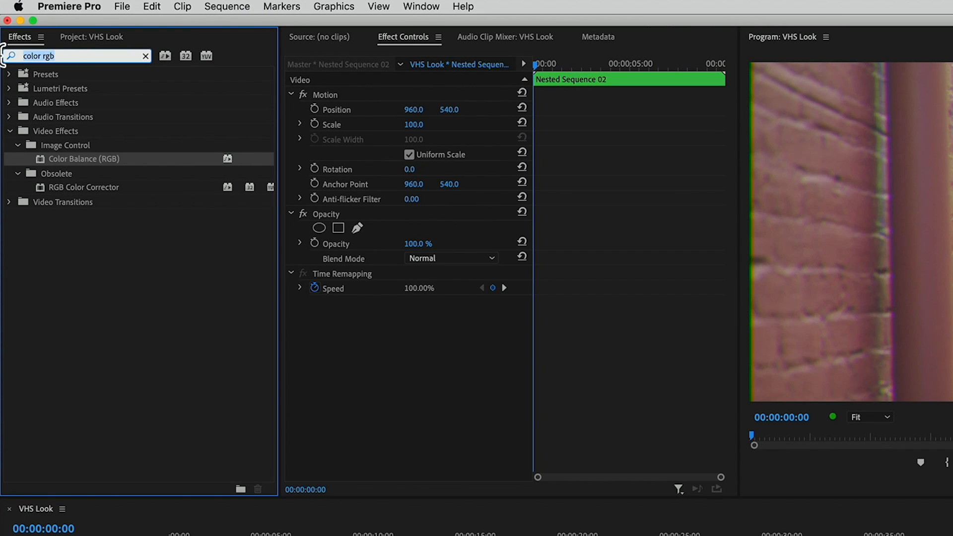
text(turbulent d)
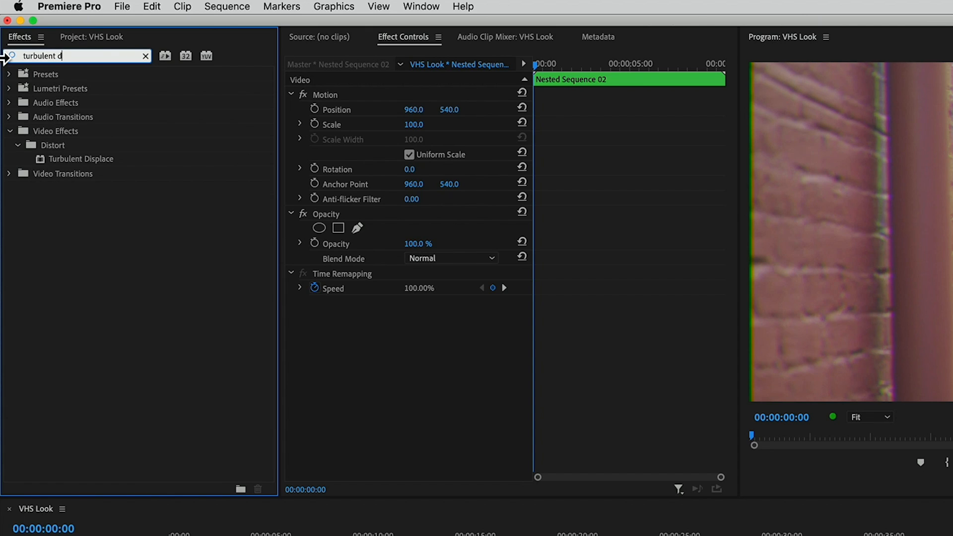
click(40, 158)
drag(246, 270, 366, 320)
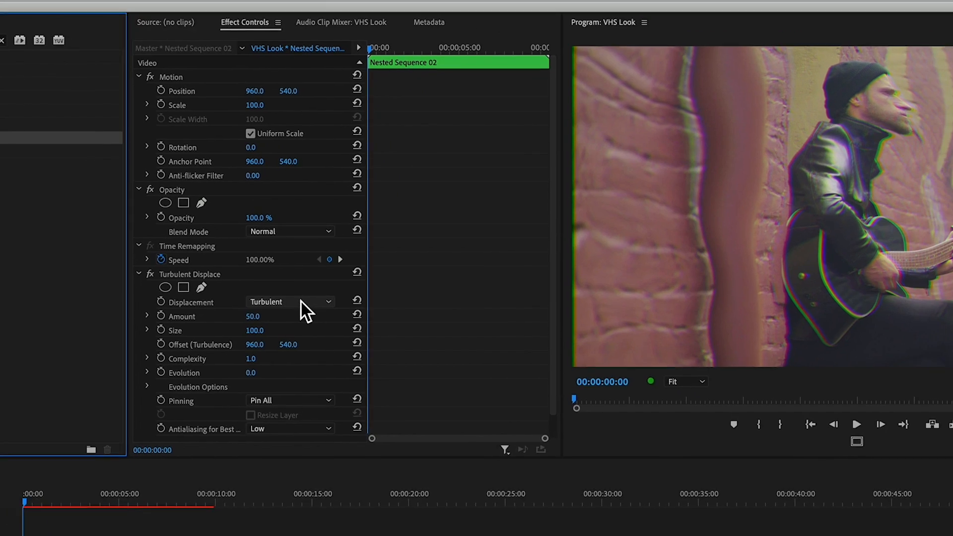
Step: Configure Turbulent Displace with Horizontal Displacement, an Amount of 10 and a Size of 30
click(301, 301)
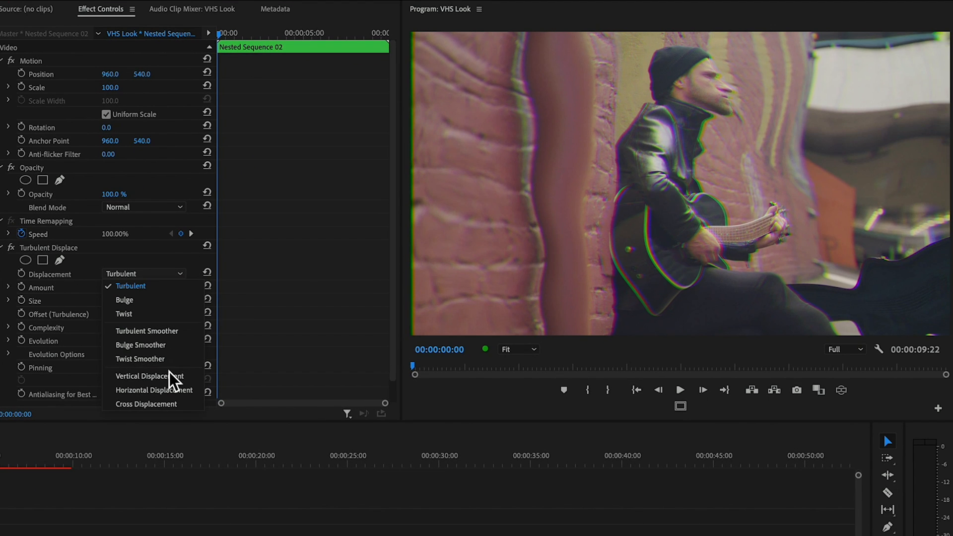
click(168, 387)
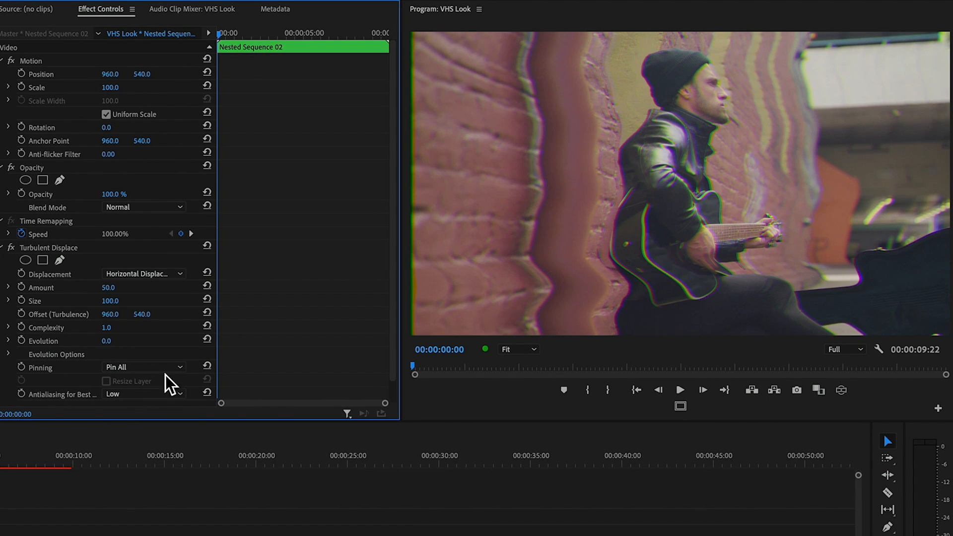
drag(110, 289, 86, 301)
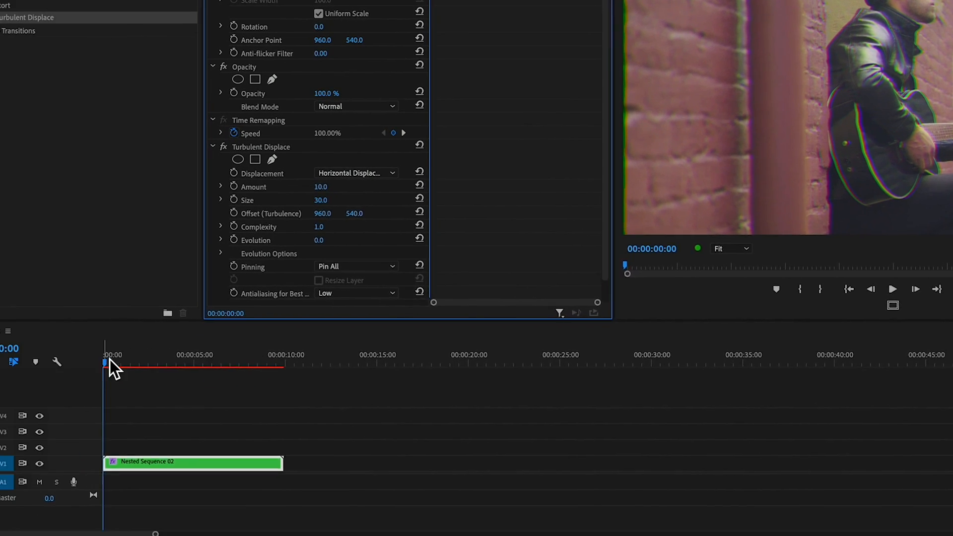
Step: Keyframe Turbulent Displace's Offset at 00:00:00:00 and move its point to 1250.6, 27.1 near the frame's upper right
drag(109, 359, 147, 336)
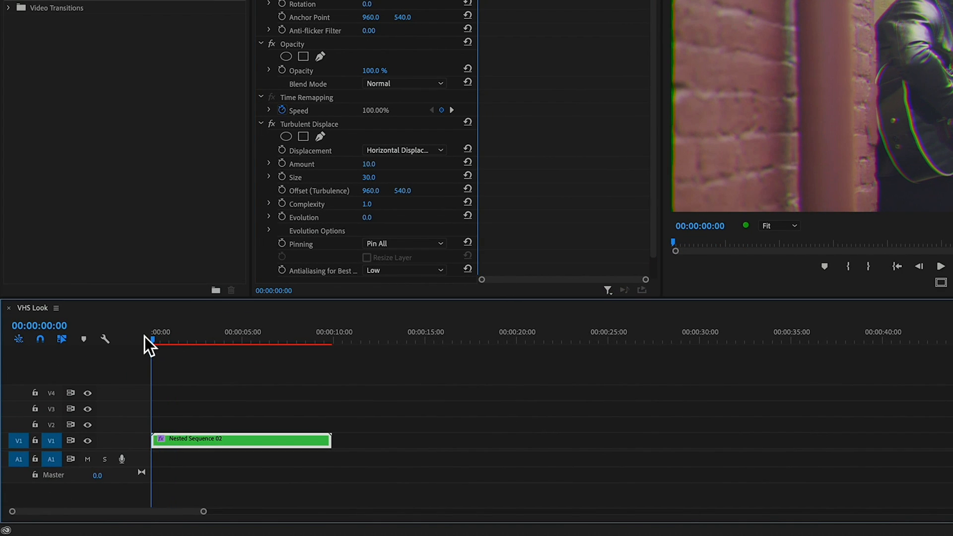
click(281, 190)
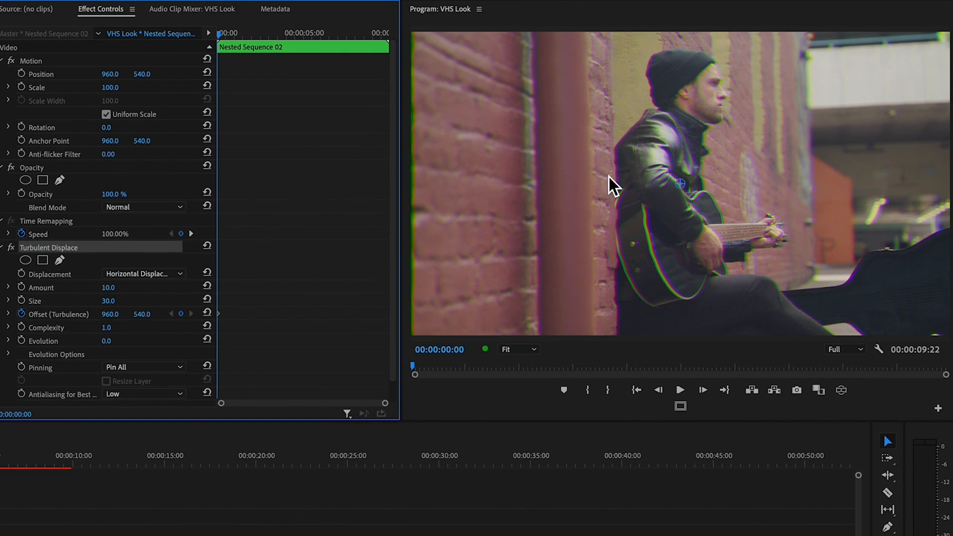
drag(681, 183, 761, 39)
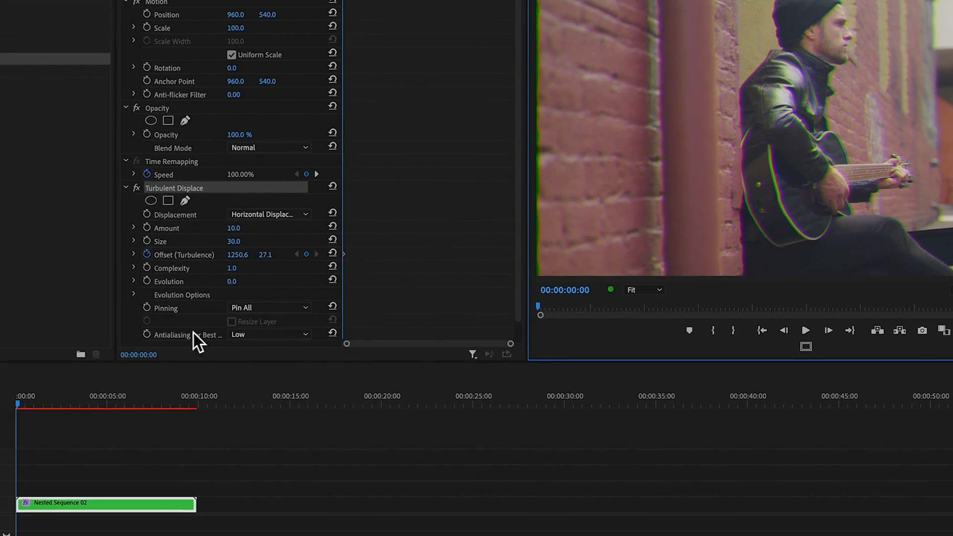
Step: Keyframe the Turbulent Displace Offset at 594.8, 1048.4 at 00:00:04:10 and near the frame's upper-right corner at 00:00:09:19
click(98, 395)
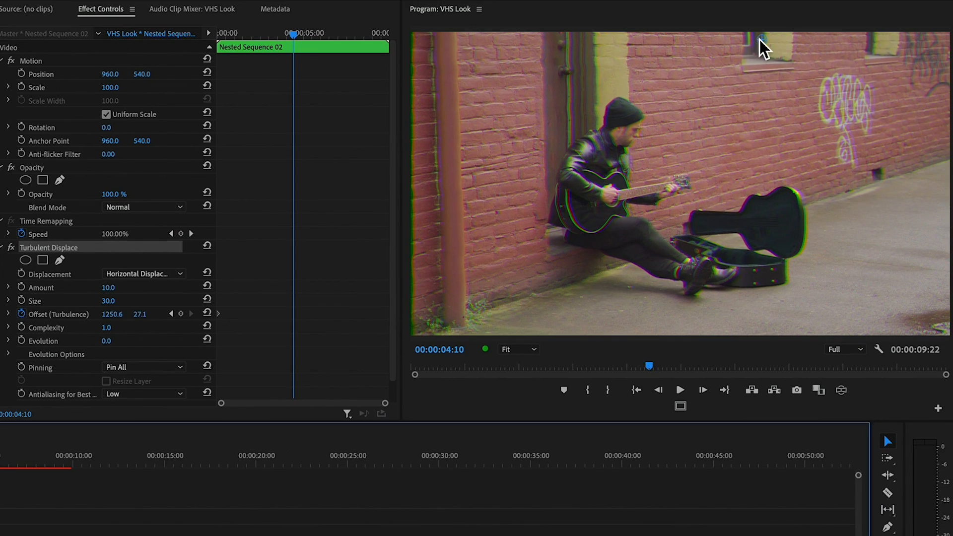
drag(759, 42, 579, 325)
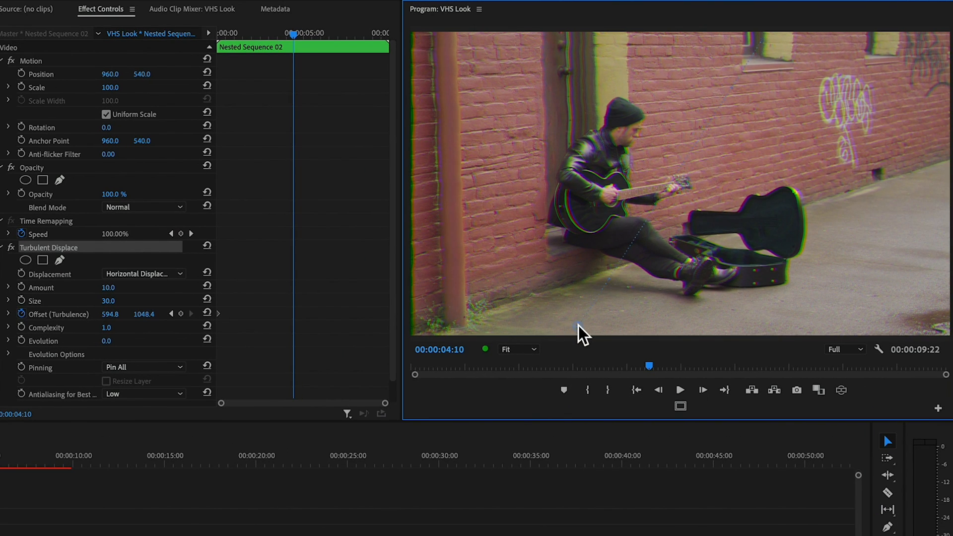
drag(330, 35, 390, 34)
drag(578, 315, 808, 45)
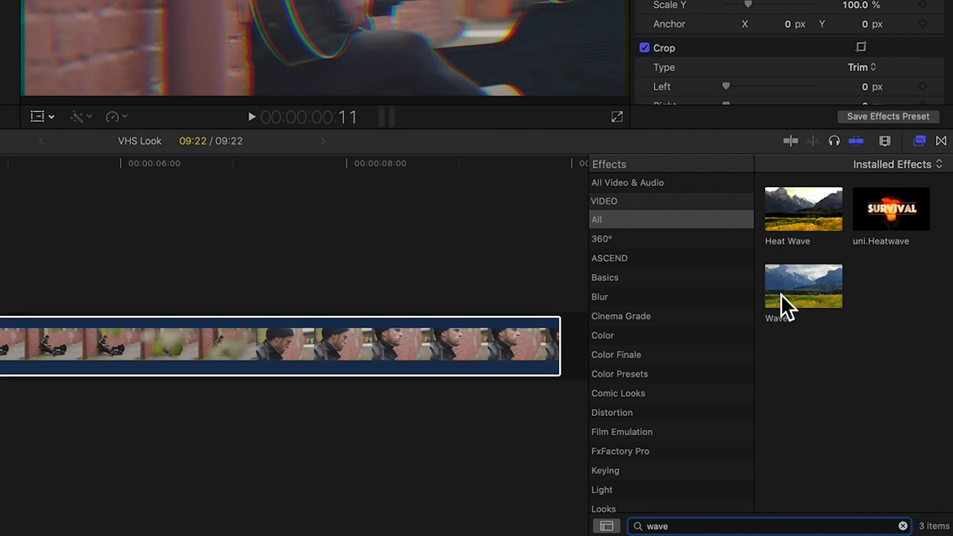
Step: In Final Cut Pro, apply Wave with Amount 2.64 to VHS Look Clip and keyframe its Offset from 0 at the start to 500 at the end
drag(782, 298, 397, 357)
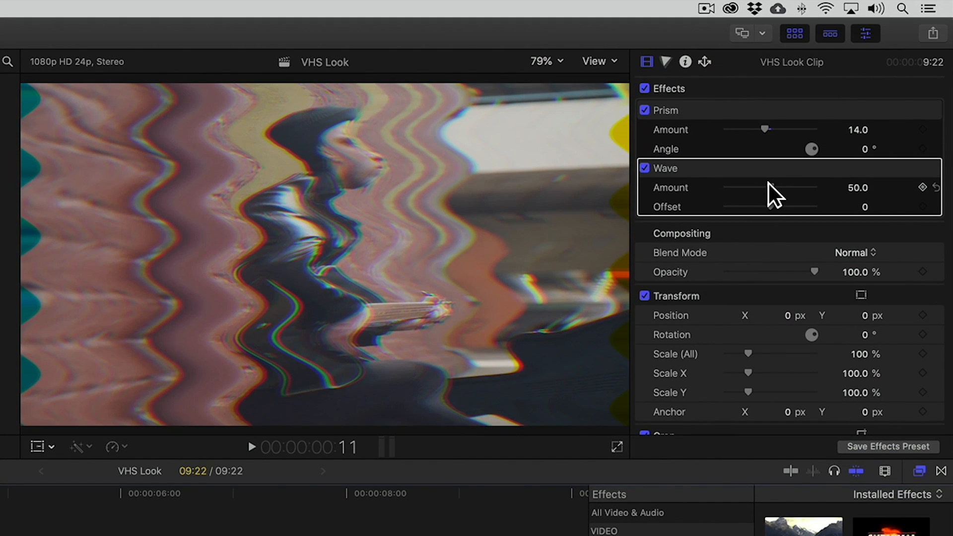
drag(767, 184, 726, 185)
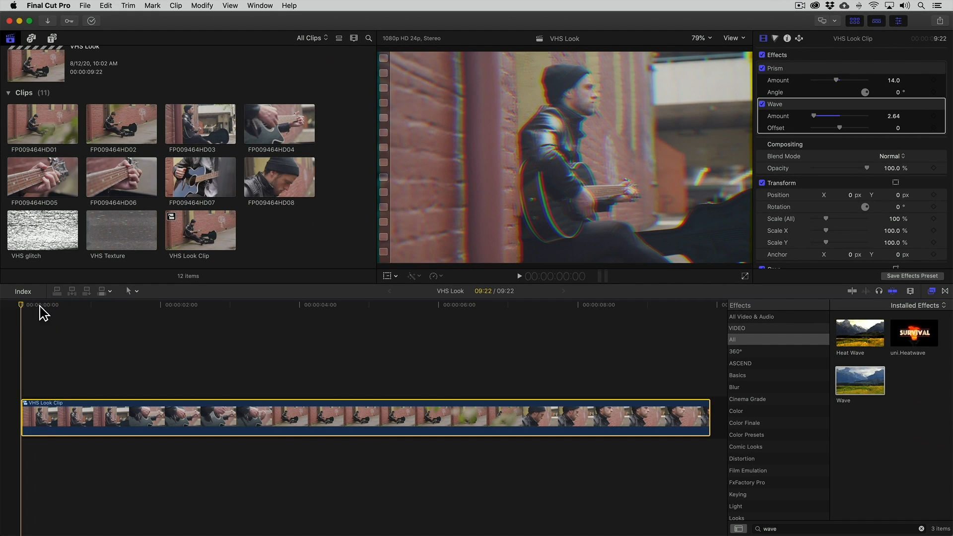
click(932, 128)
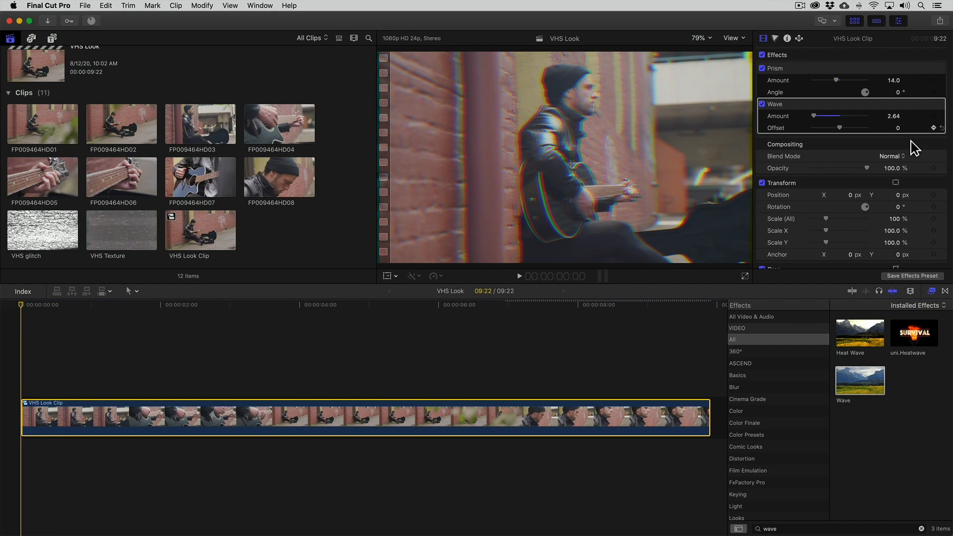
drag(666, 304, 709, 304)
drag(840, 127, 855, 126)
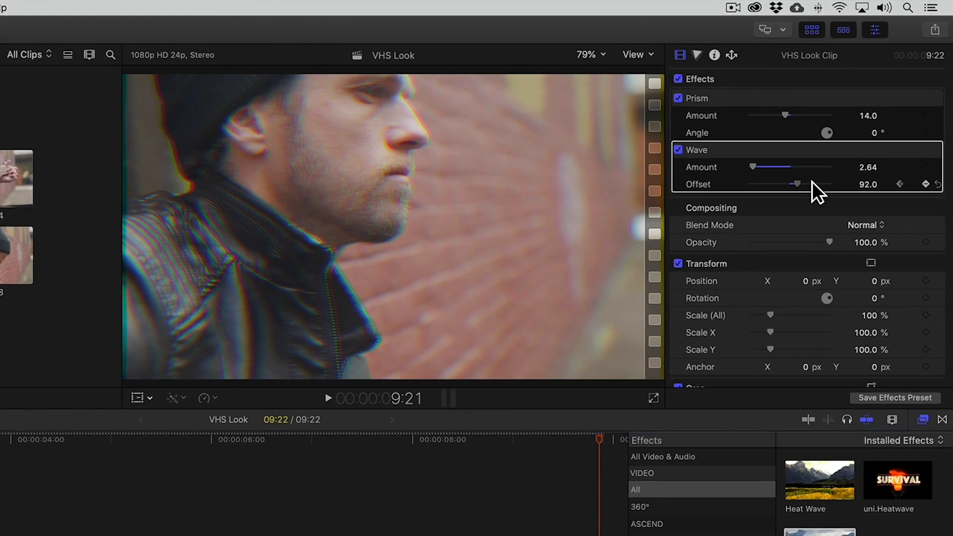
drag(812, 182, 841, 183)
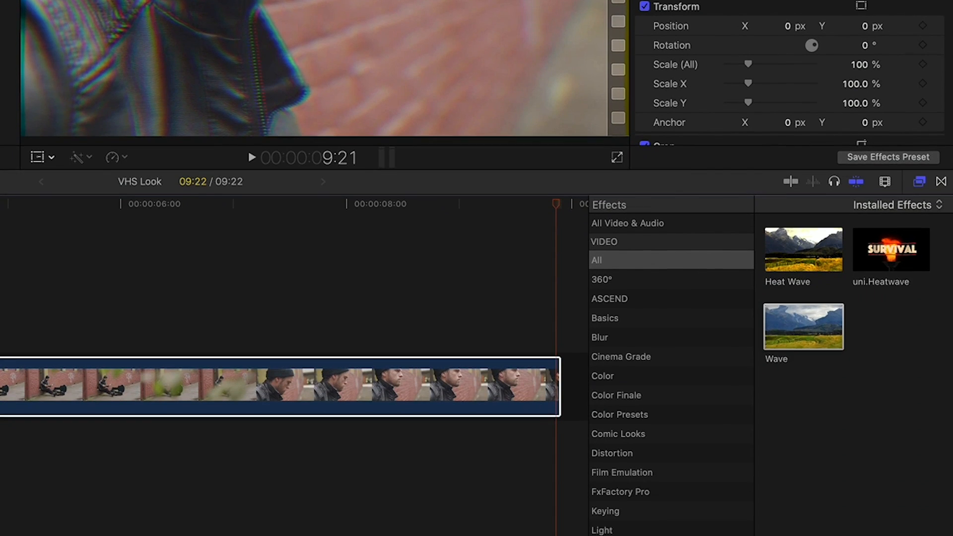
Step: Search the effects for "pixel" and apply Pixellate to VHS Look Clip with an Amount of 4.54
text(pixel)
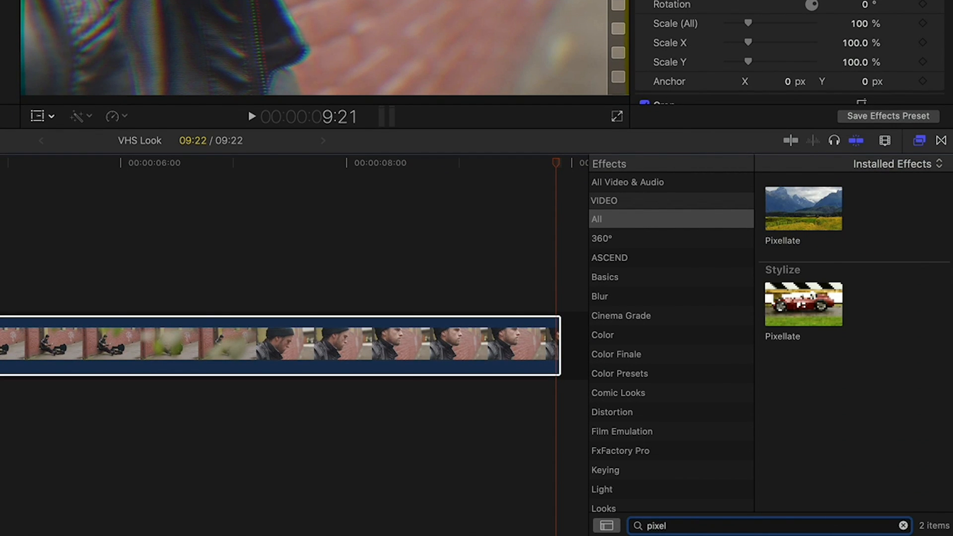
drag(794, 230, 436, 351)
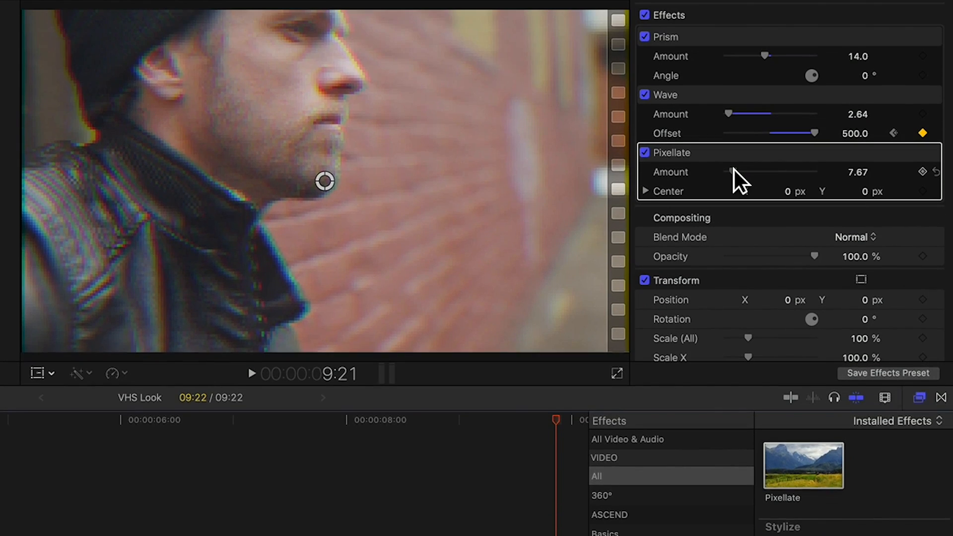
drag(735, 243, 731, 242)
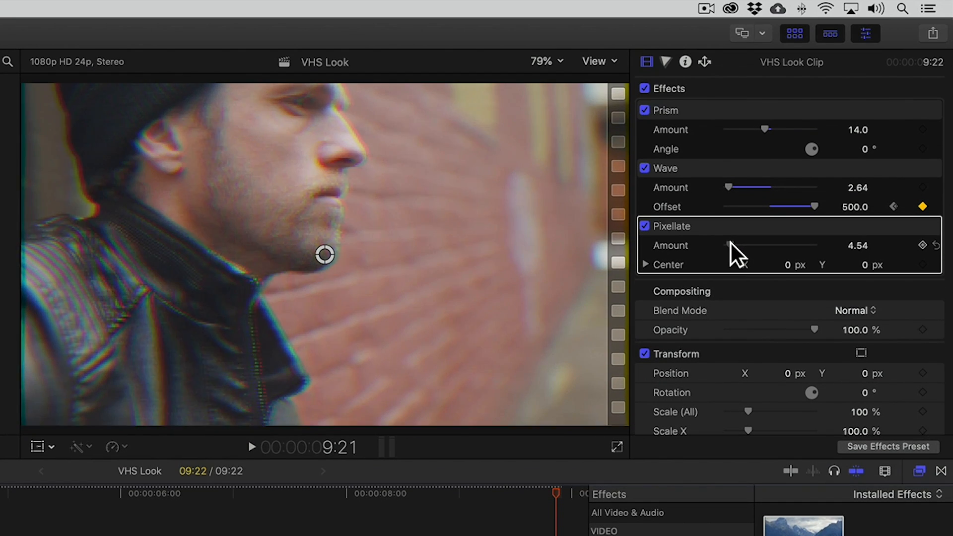
Step: Switch to Premiere Pro and apply Mosaic to Nested Sequence 02 with 500 Horizontal Blocks and 300 Vertical Blocks
drag(50, 203, 335, 342)
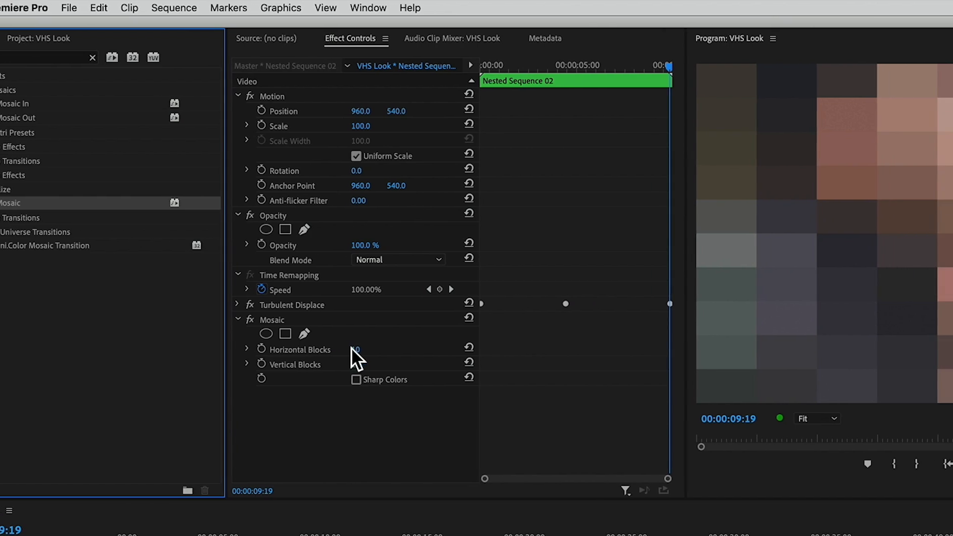
click(408, 350)
text(500)
key(Return)
click(115, 367)
text(300)
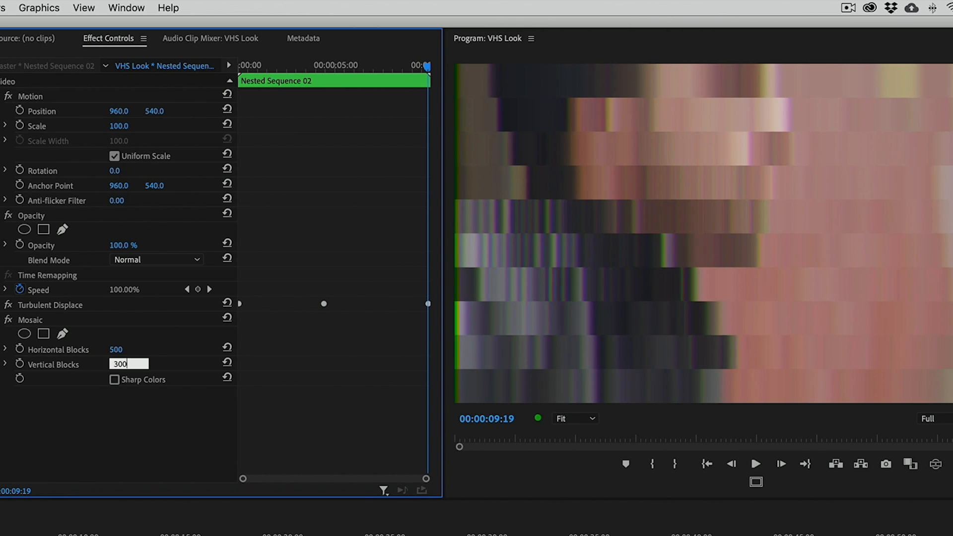
key(Return)
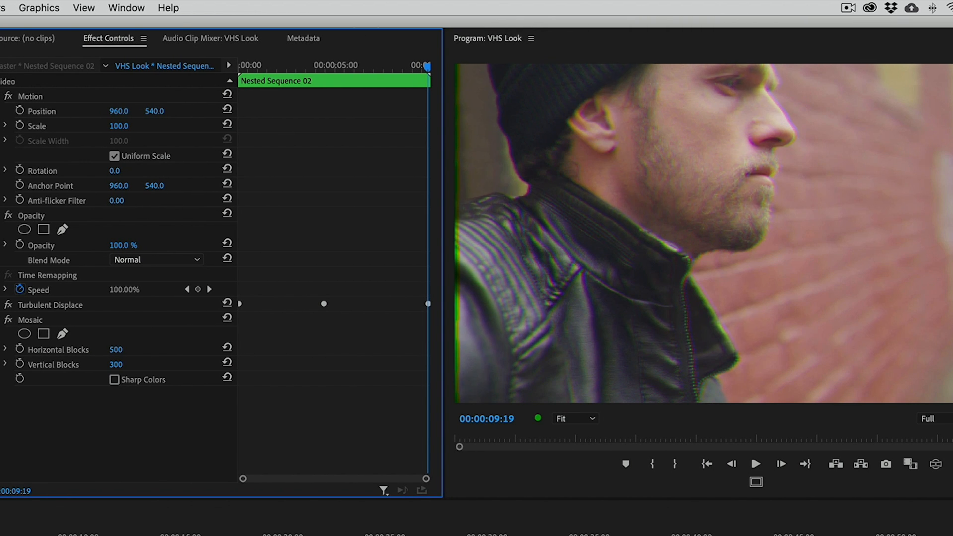
Step: Place VHS Texture.mp4 on V4 at the sequence start and trim it to the end of Nested Sequence 02
drag(134, 376, 110, 377)
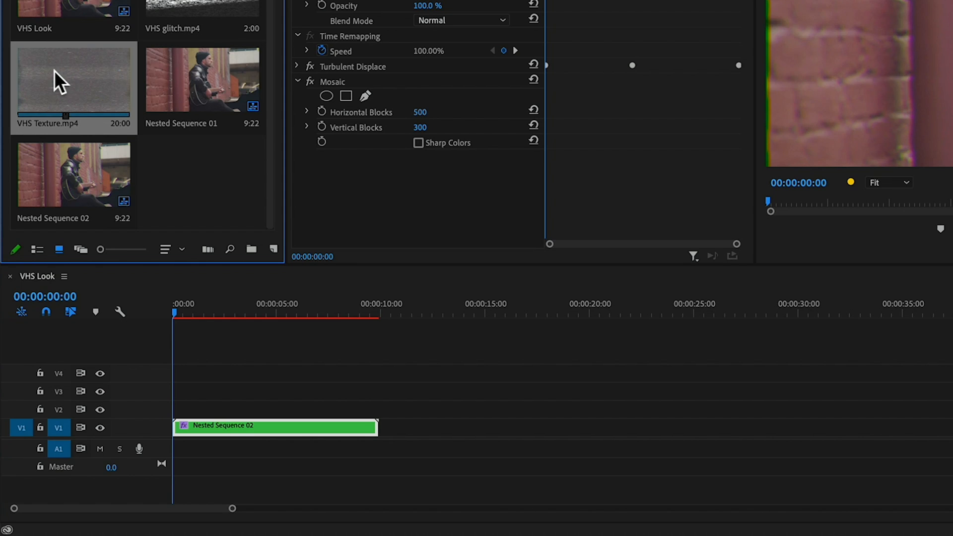
drag(51, 81, 176, 368)
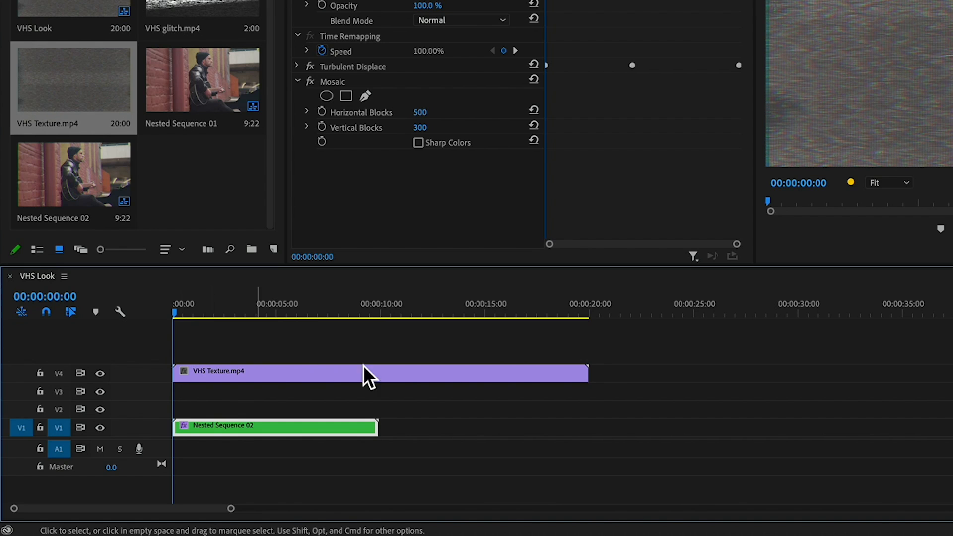
drag(584, 370, 377, 374)
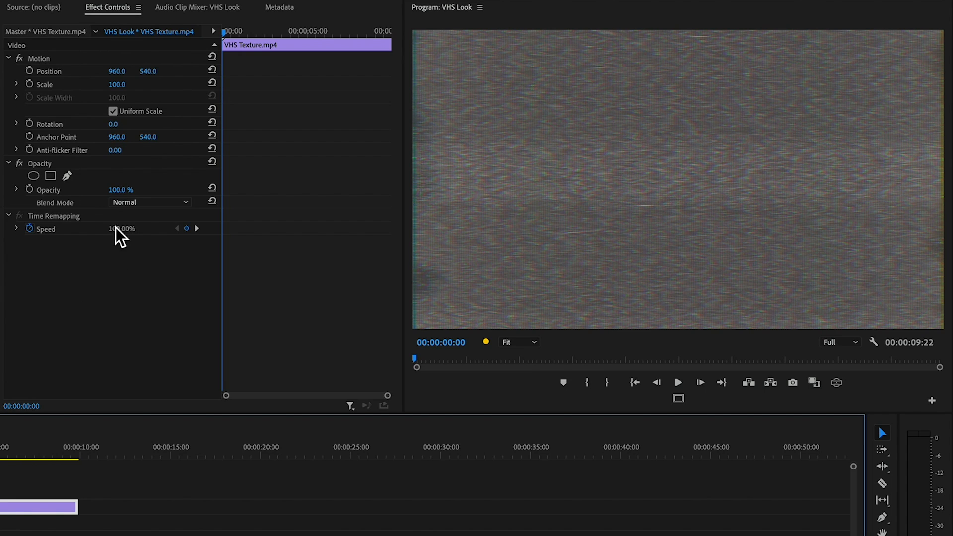
Step: Set VHS Texture.mp4's blend mode to Overlay and slightly lower its opacity
click(117, 203)
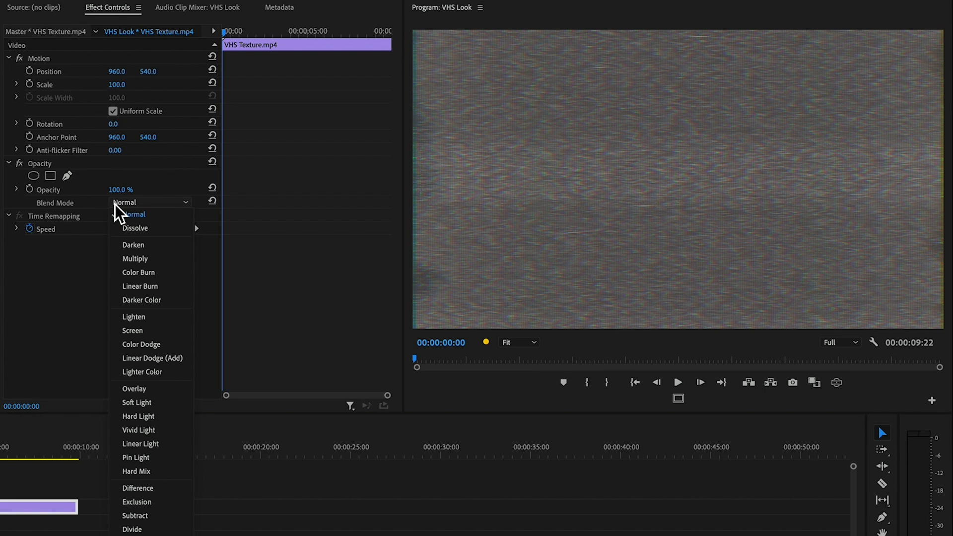
click(157, 390)
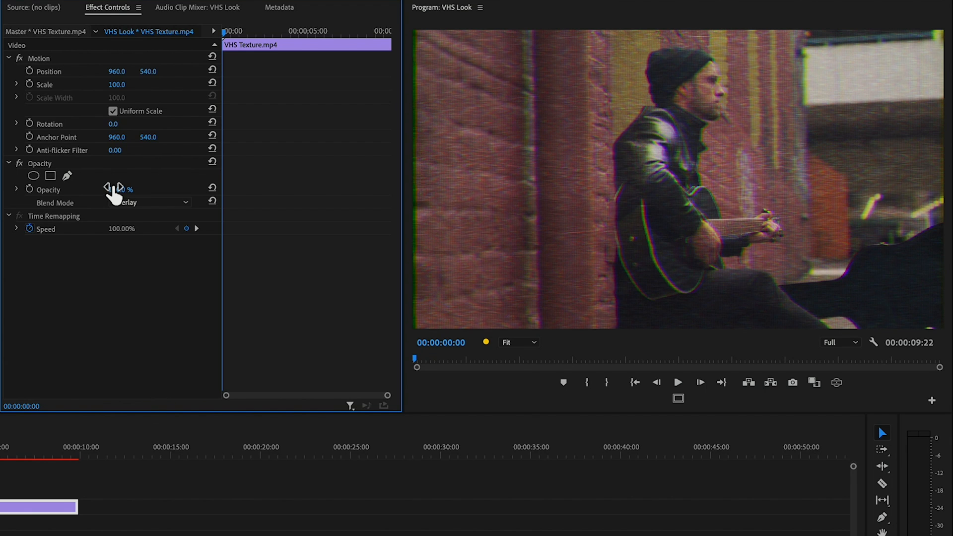
click(126, 189)
text(90)
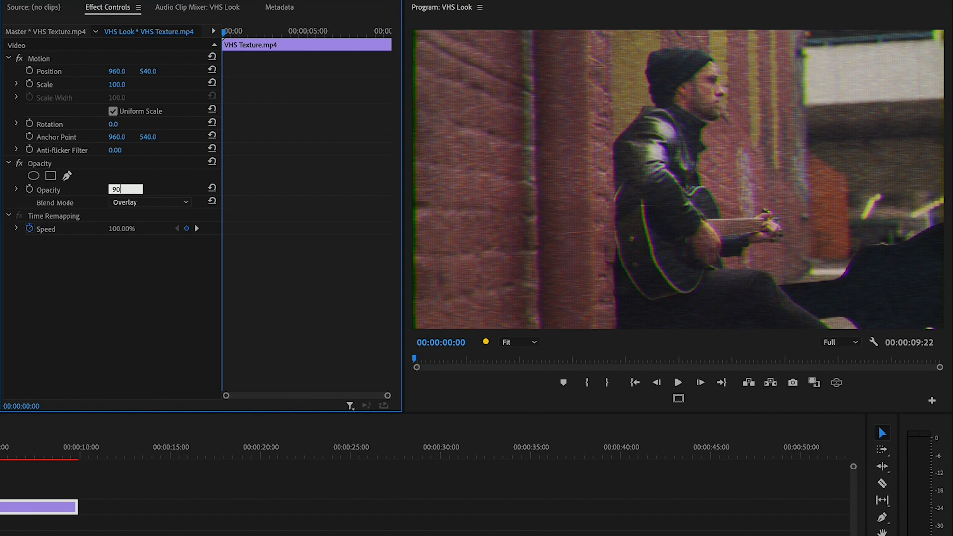
key(Return)
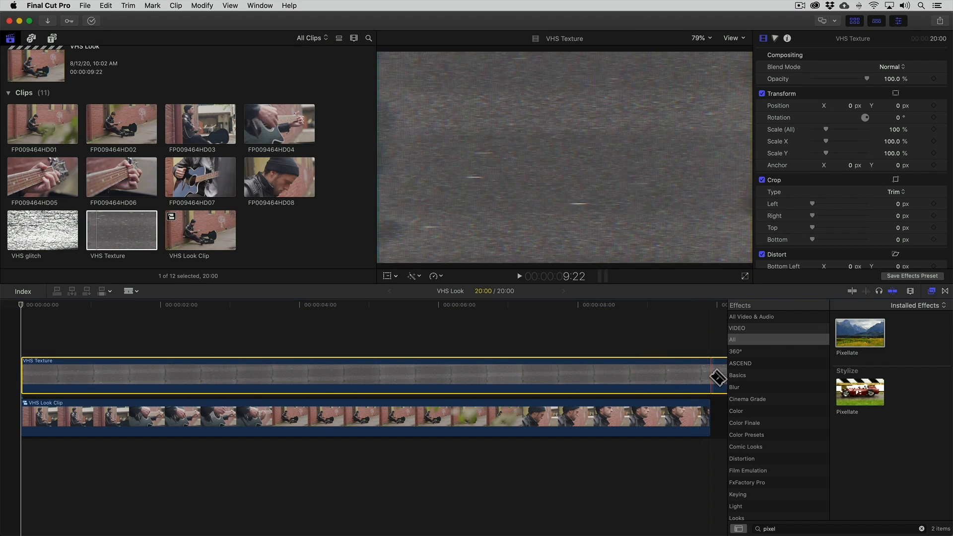
Step: In Final Cut Pro, trim VHS Texture to the length of VHS Look Clip and composite it with Overlay blending at 79.51% opacity
drag(727, 375, 710, 375)
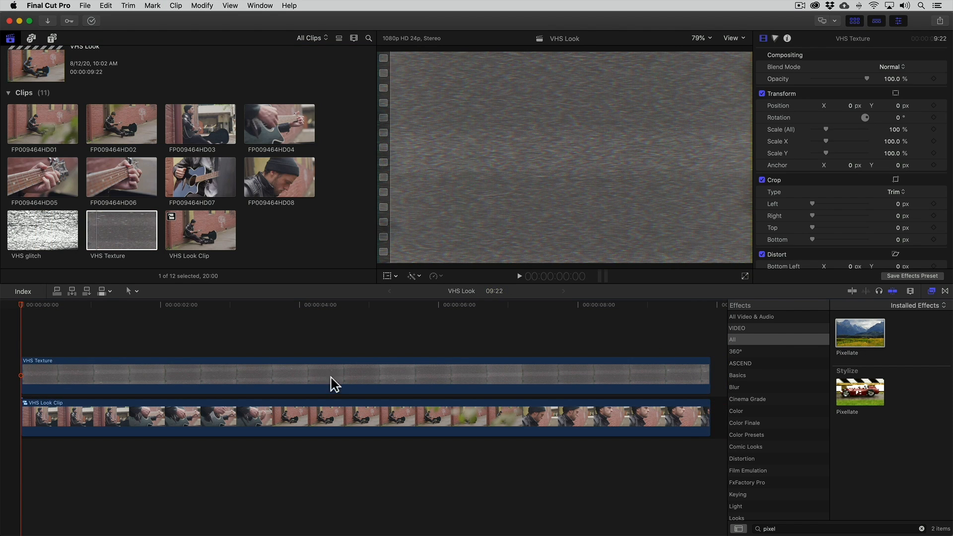
click(76, 363)
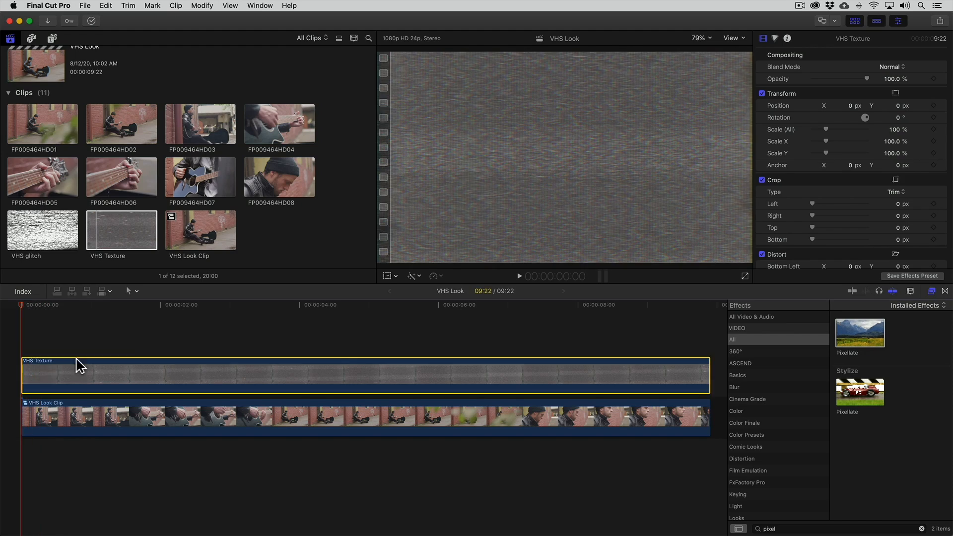
click(893, 66)
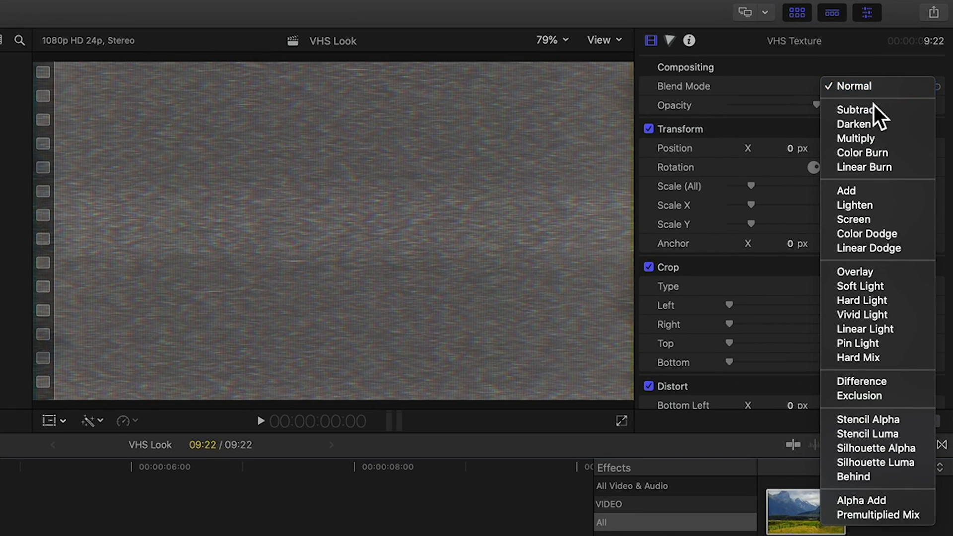
click(866, 270)
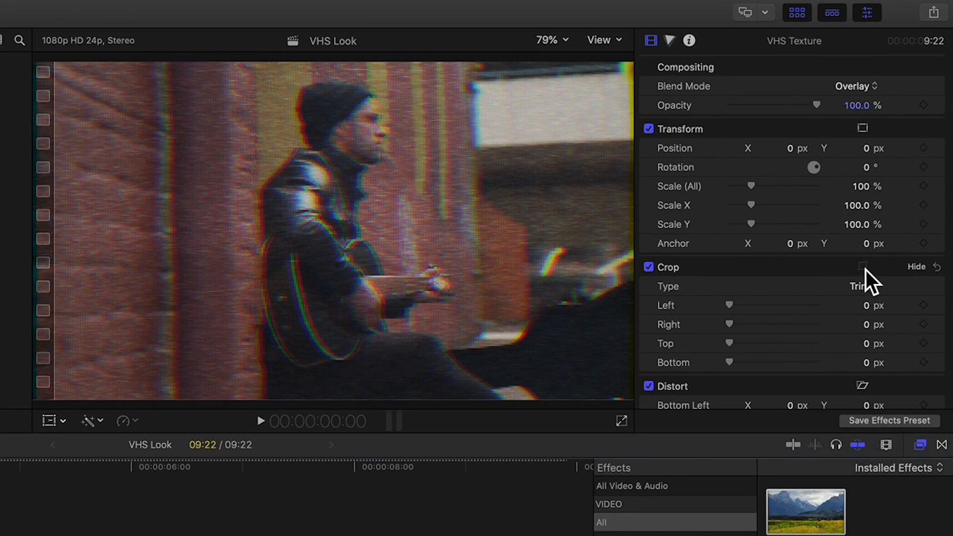
drag(817, 102, 798, 100)
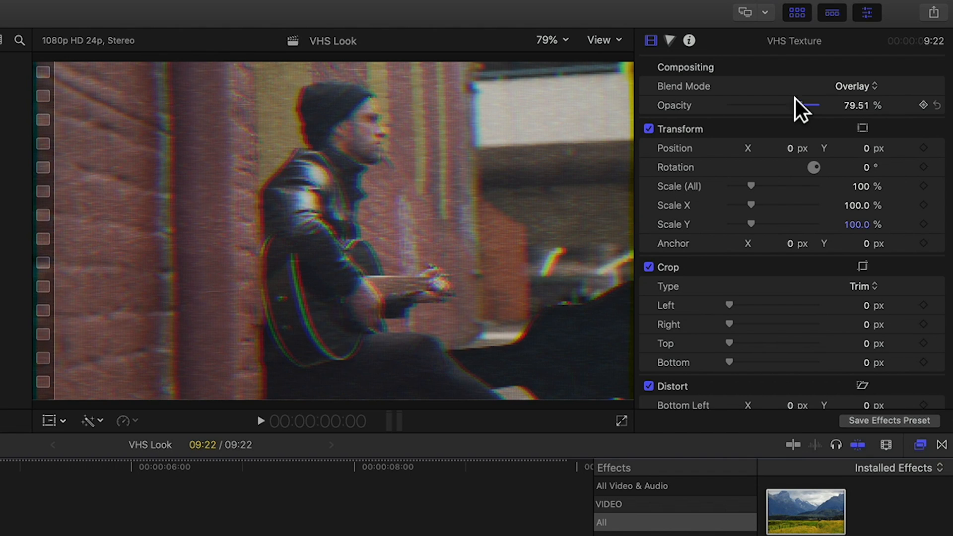
Step: Add a Color Curves correction to the VHS Texture clip
click(670, 39)
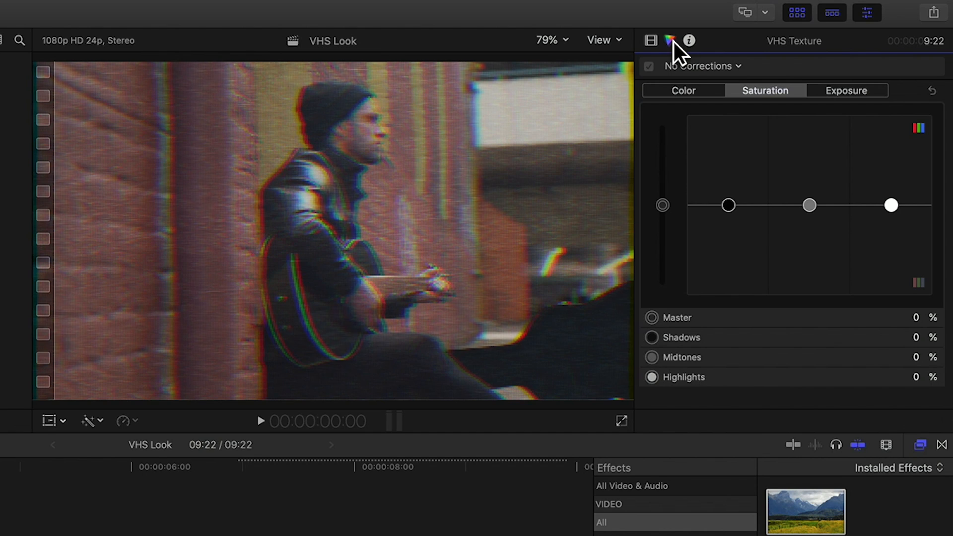
click(689, 62)
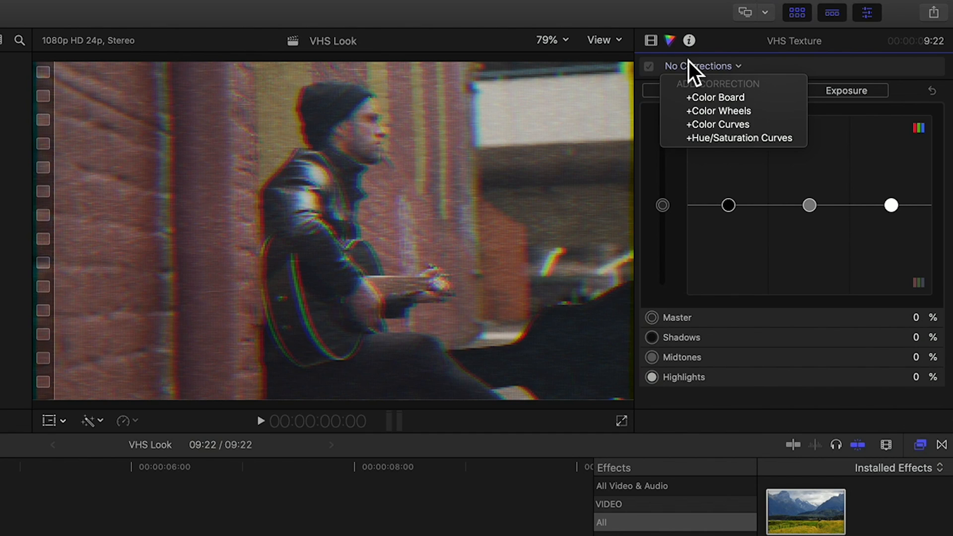
click(718, 120)
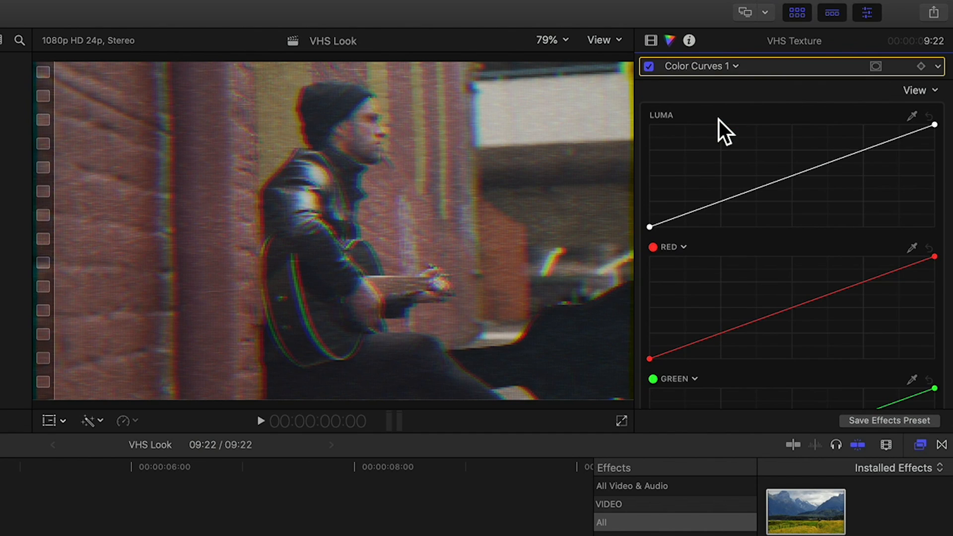
Step: Shape the Luma curve into a gentle S with four points, raising the highlights and upper midtones and lowering the shadows
drag(877, 145, 874, 138)
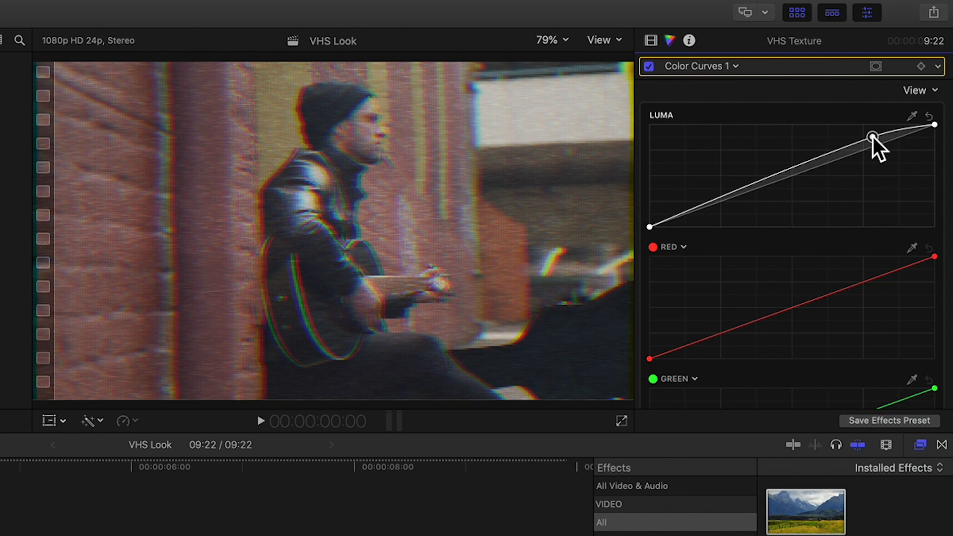
drag(684, 214, 694, 220)
click(743, 193)
click(793, 167)
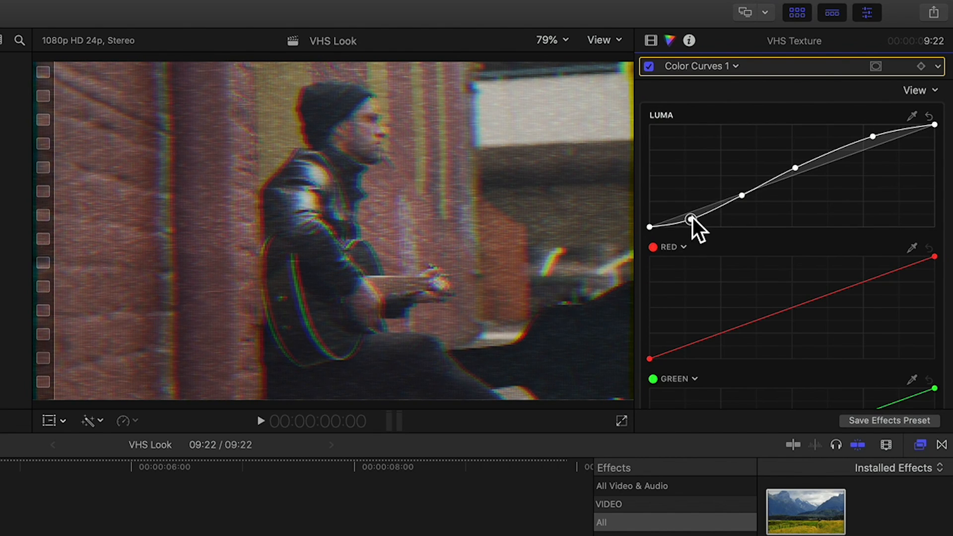
drag(741, 195, 749, 196)
click(874, 136)
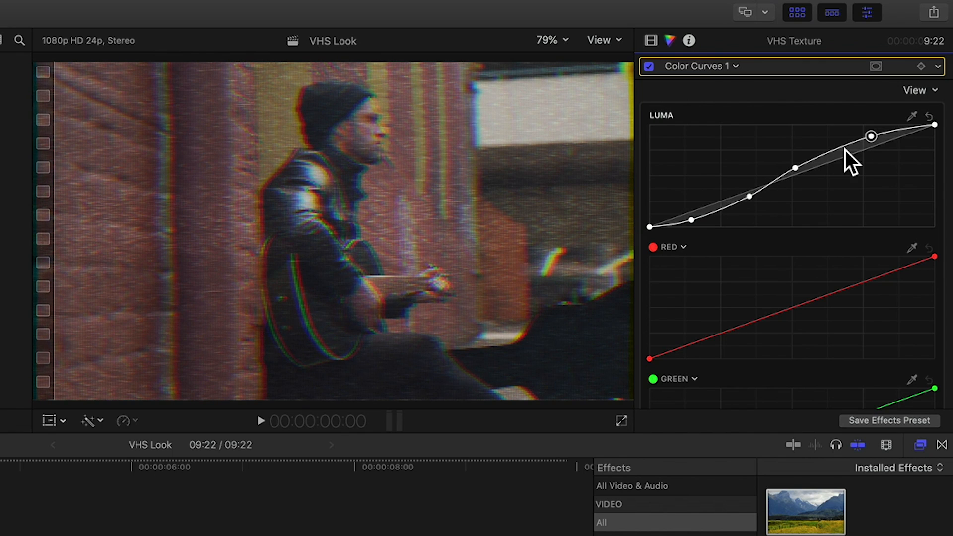
drag(795, 168, 797, 163)
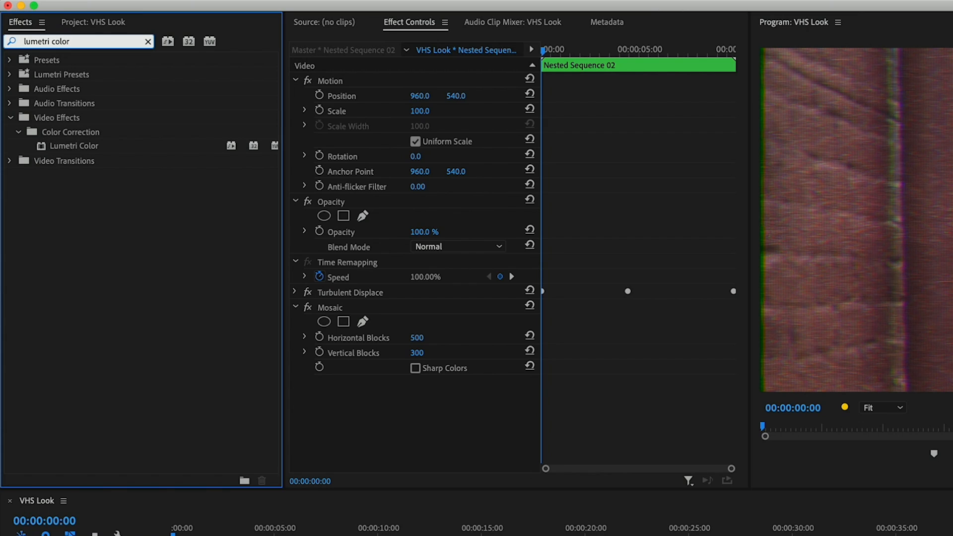
Step: Apply Lumetri Color to Nested Sequence 02 and bend its RGB curve into an S shape with highlight, shadow and midtone points
drag(40, 146, 351, 386)
scroll(350, 386, down, 5)
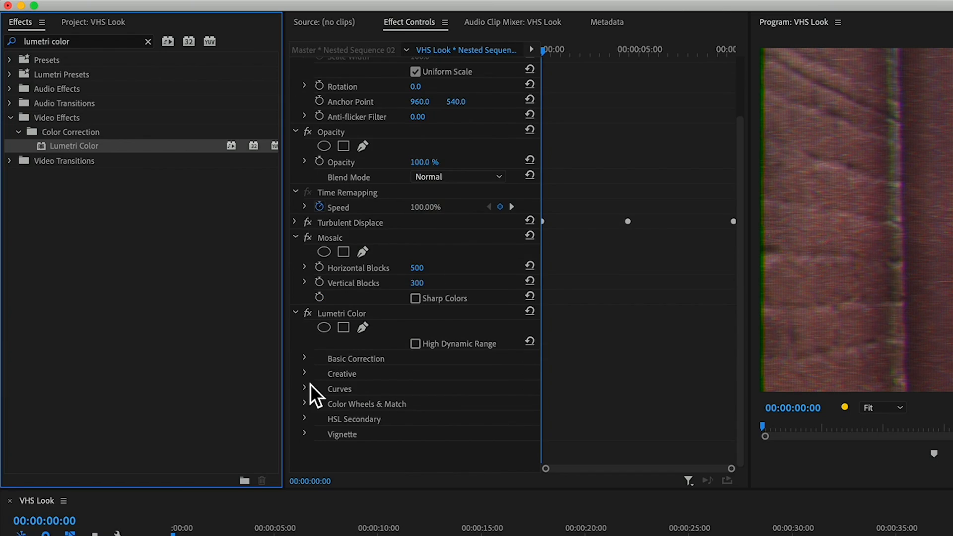
click(305, 385)
scroll(306, 386, down, 10)
scroll(179, 362, down, 1)
drag(331, 201, 337, 178)
drag(229, 294, 243, 305)
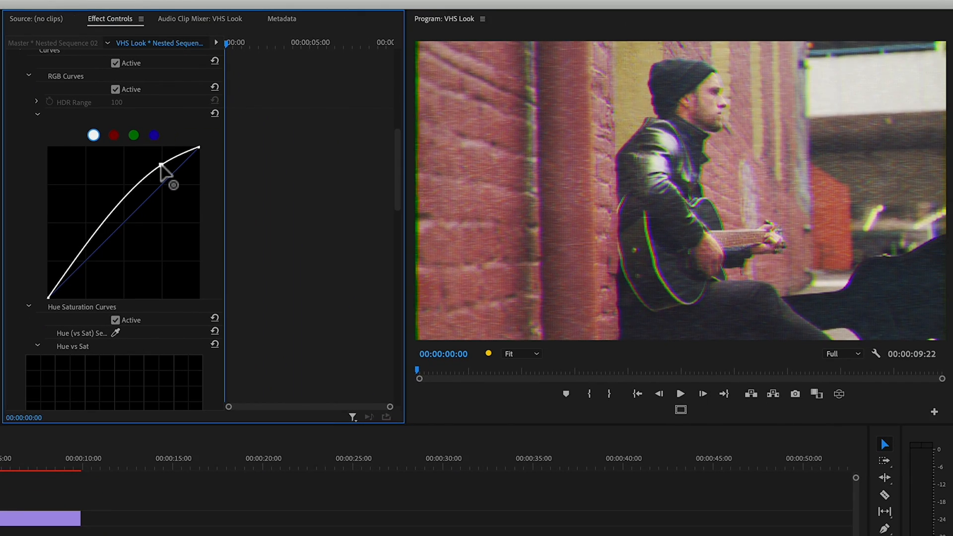
drag(130, 210, 126, 216)
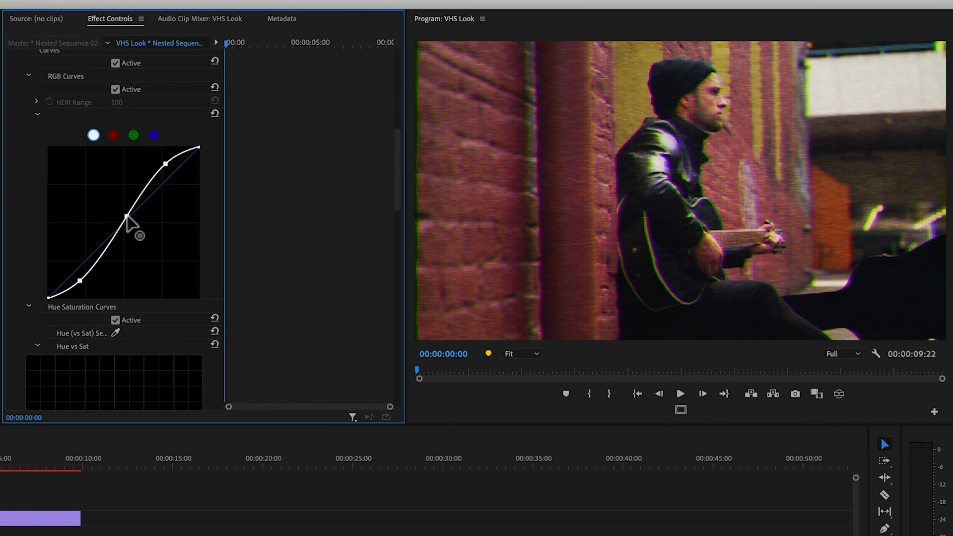
Step: Fine-tune the RGB curve's three points, nudging the midtones and highlights up and the shadow point closer to the black end
drag(80, 281, 73, 281)
drag(128, 216, 130, 214)
drag(165, 164, 165, 160)
drag(73, 281, 71, 283)
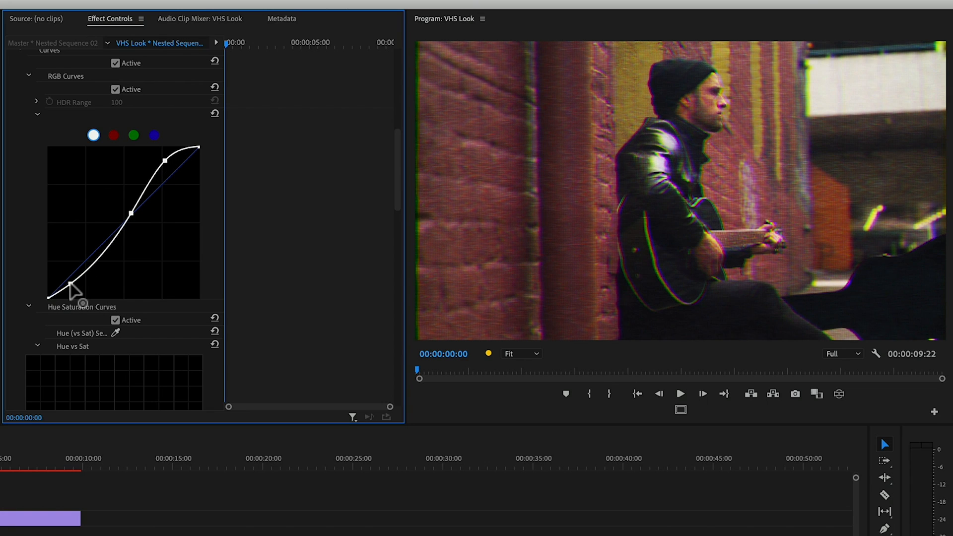
Step: Set the Lumetri Color Basic Correction saturation of the nested clip to 78
scroll(70, 281, up, 6)
click(18, 235)
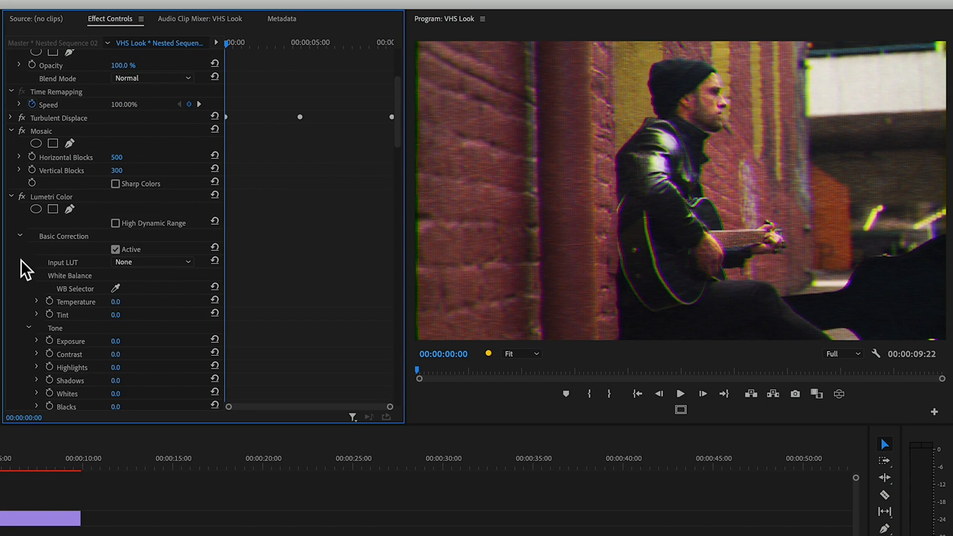
scroll(21, 260, down, 4)
click(119, 372)
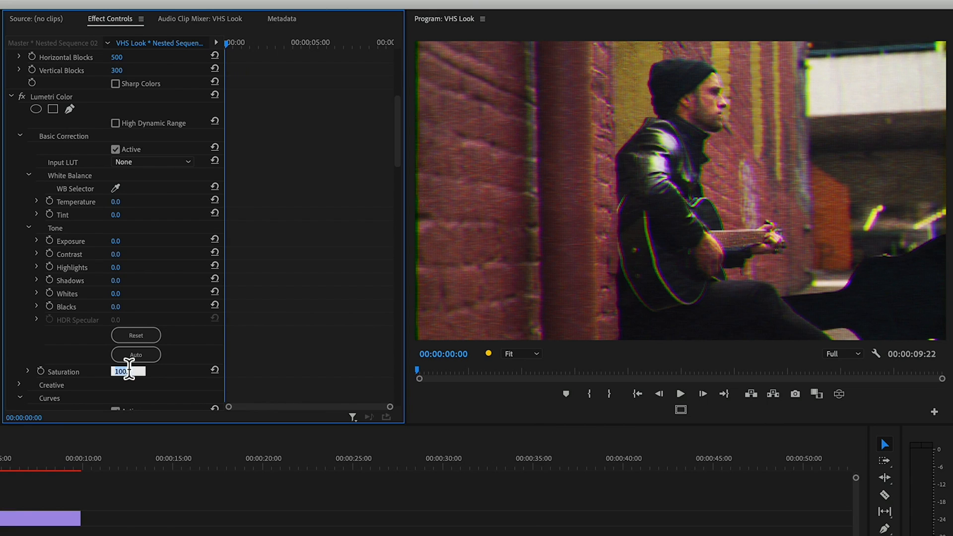
text(78)
key(Return)
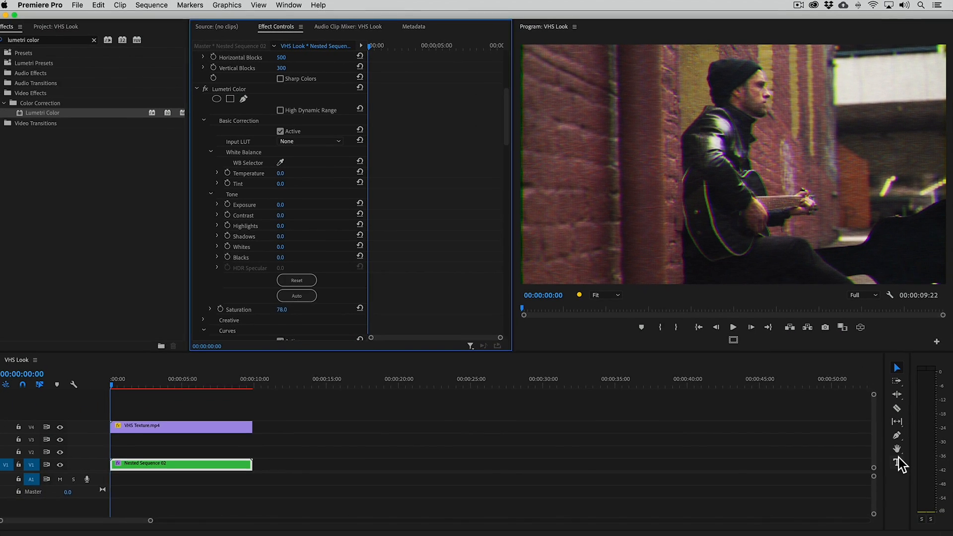
Step: Add a PLAY text graphic, placing it on track V2 beneath the texture and extending it to the end of the footage
click(897, 458)
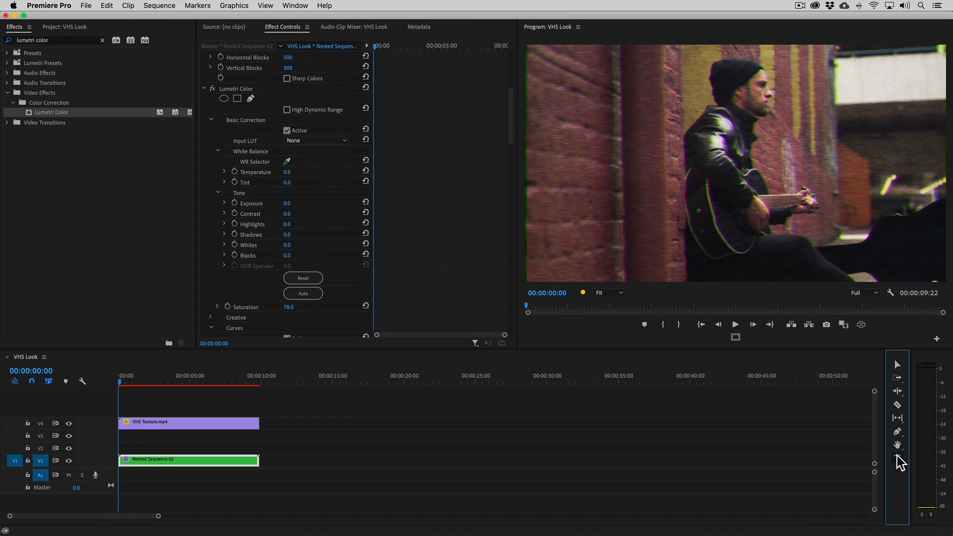
click(646, 104)
text(PLAY)
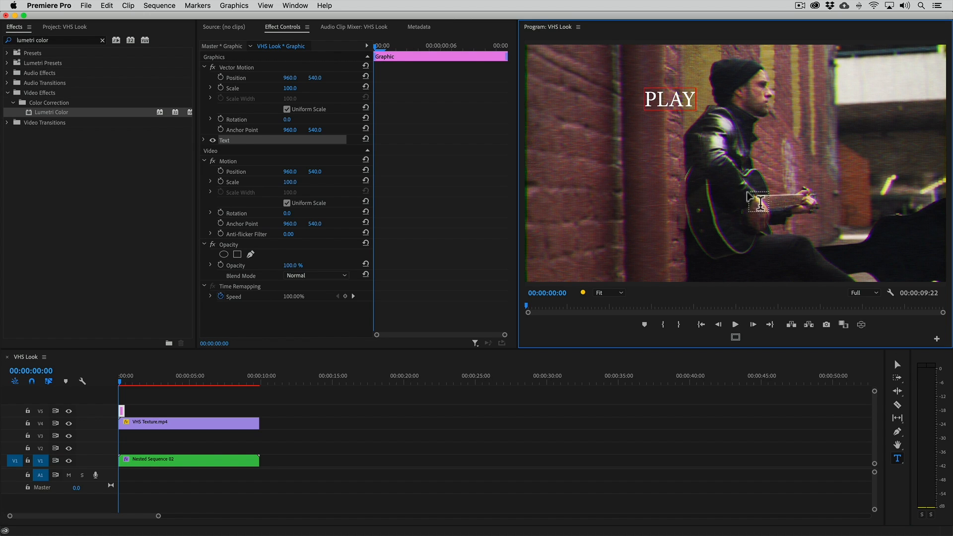
key(Escape)
drag(123, 411, 127, 449)
drag(124, 447, 259, 447)
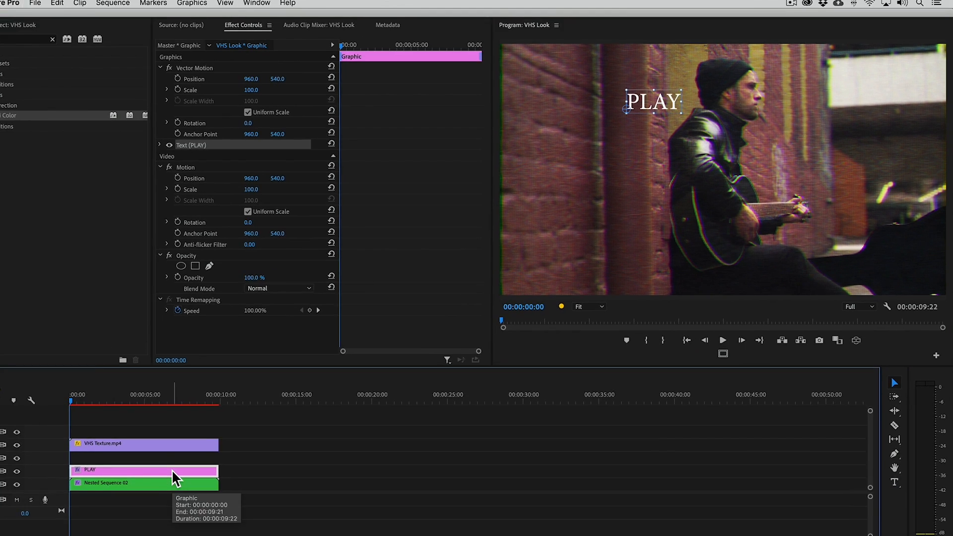
Step: Set the PLAY text's font to VCR OSD Mono and move the text to the upper-left corner of the picture
click(160, 145)
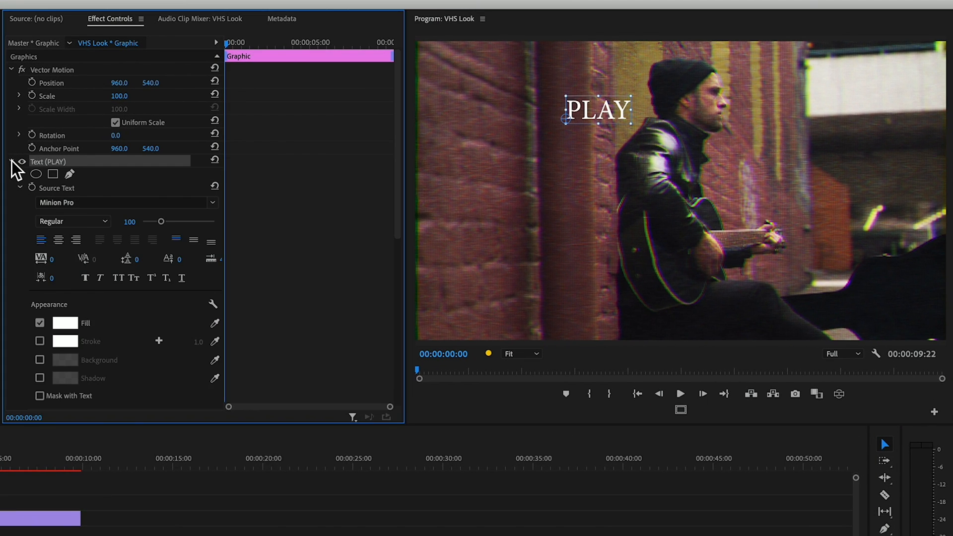
click(214, 179)
scroll(82, 273, down, 20)
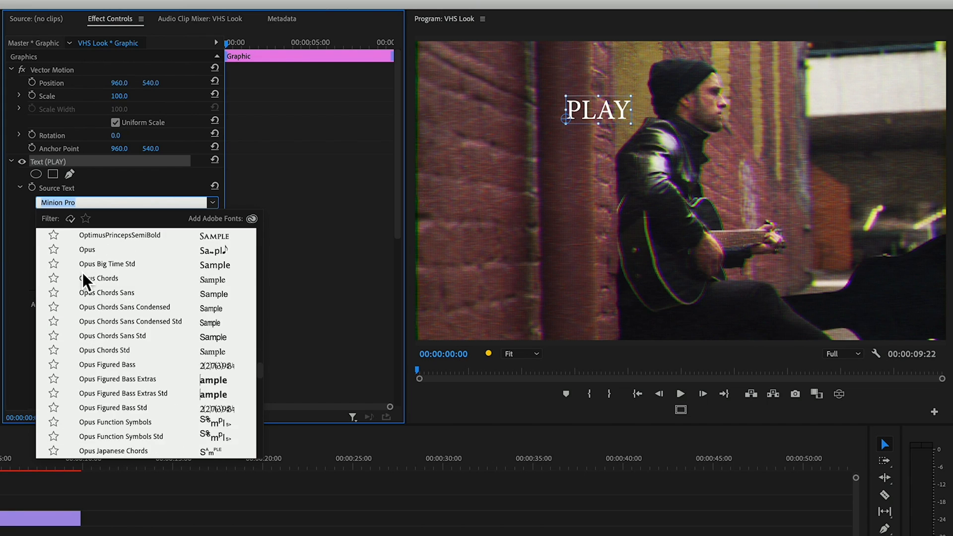
click(112, 393)
drag(586, 109, 469, 69)
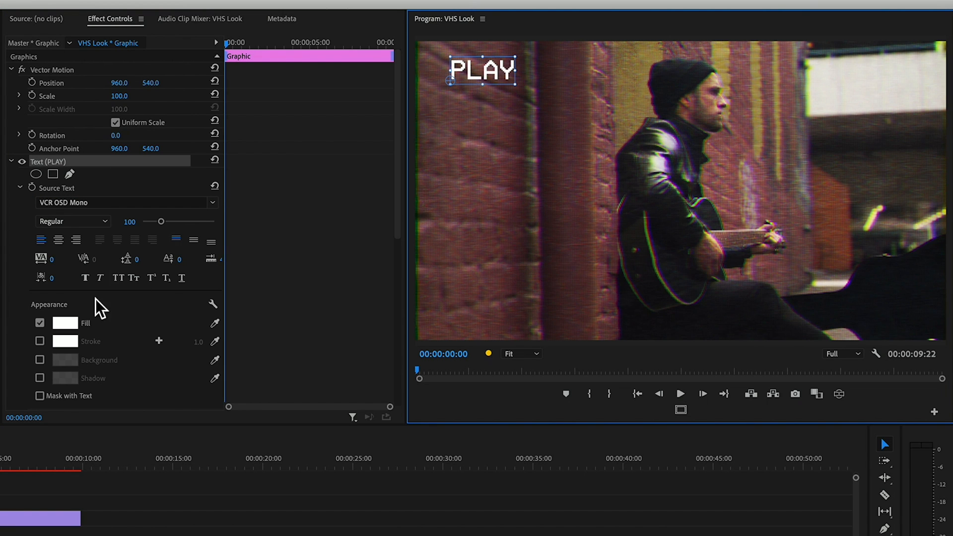
Step: Change the PLAY text's fill from pure white to a slightly darker off-white
click(66, 323)
mouse_move(417, 287)
mouse_down()
mouse_move(412, 273)
mouse_move(416, 284)
mouse_up()
click(705, 134)
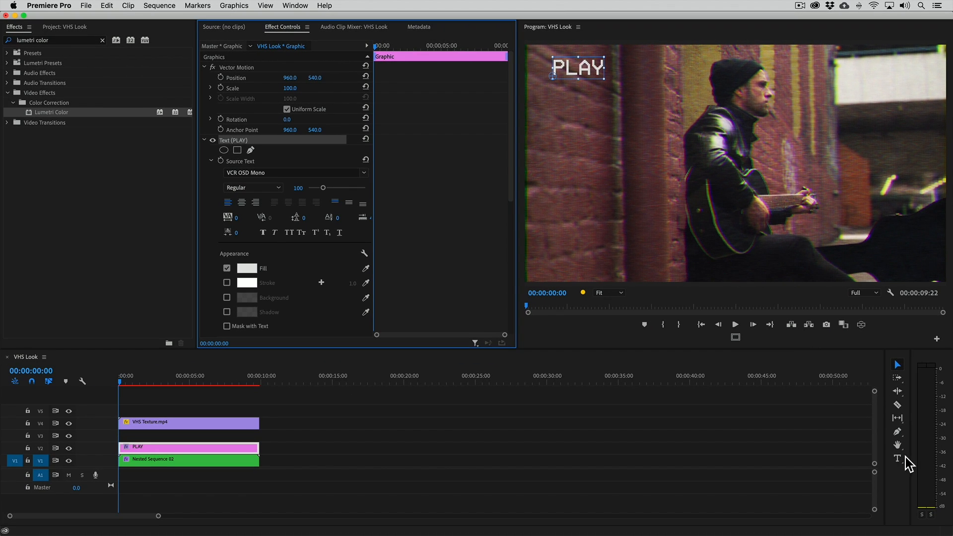
Step: Add a second text layer reading JULY 4,1990 to the same graphic, in the lower part of the picture
click(897, 458)
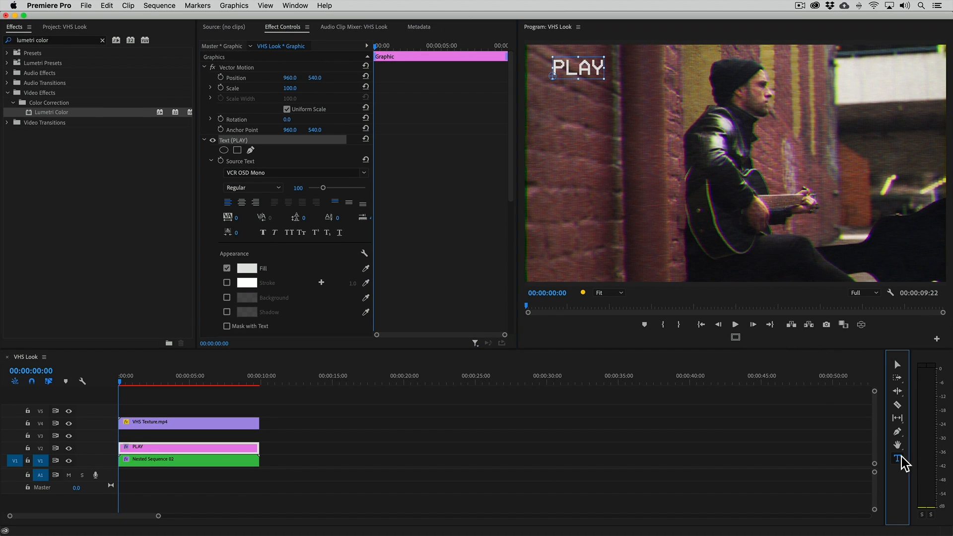
click(598, 243)
text(JULY 4, 1990)
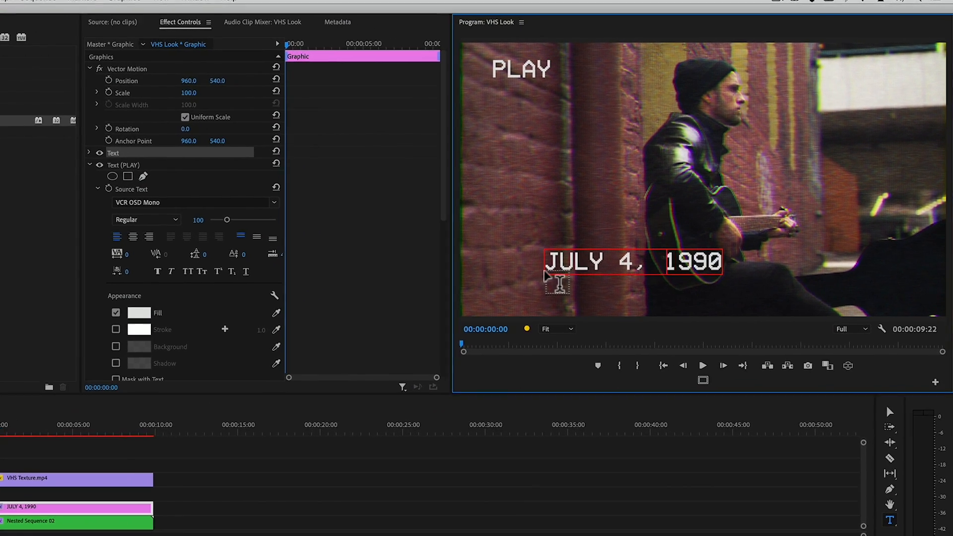
key(BackSpace)
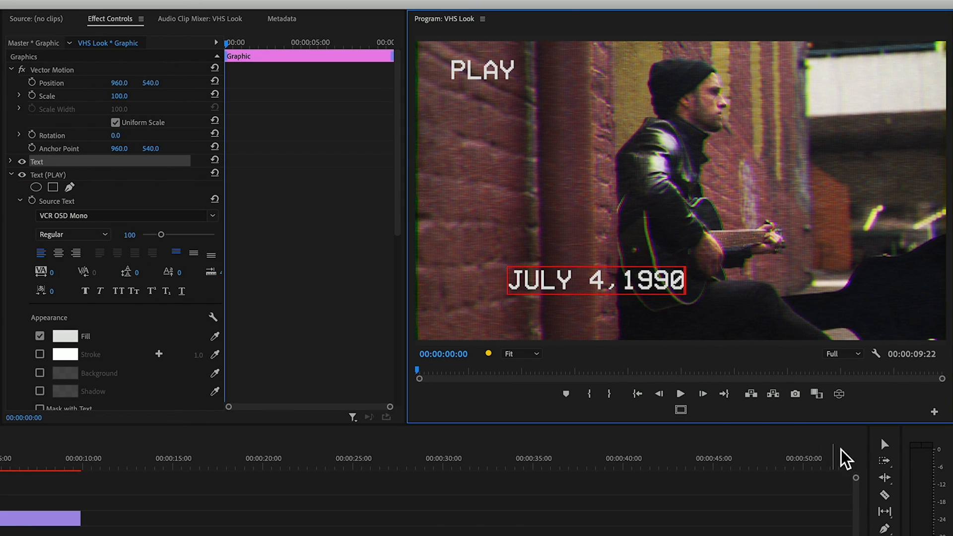
Step: Set the JULY 4,1990 text size to 88 and move it to the lower-left corner of the picture
click(889, 412)
drag(130, 222, 123, 221)
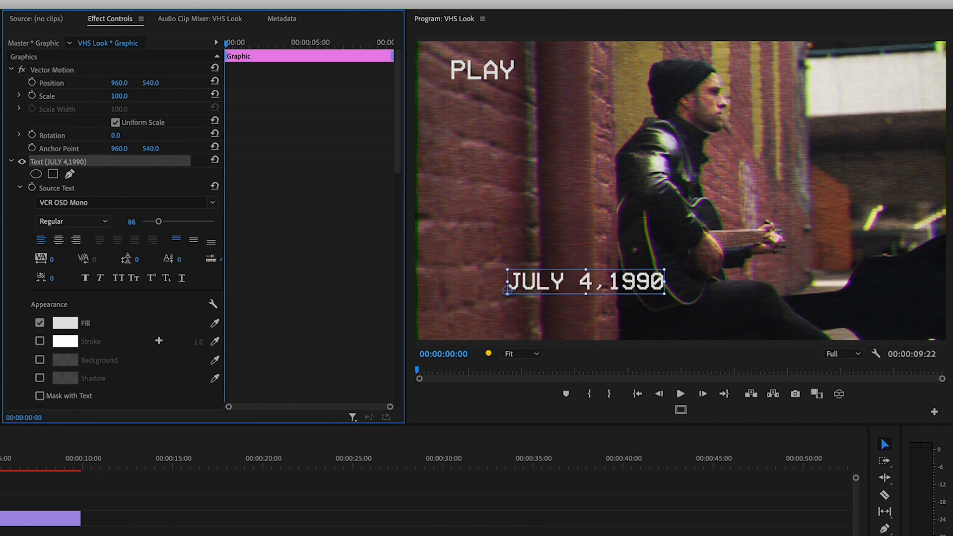
drag(534, 283, 487, 311)
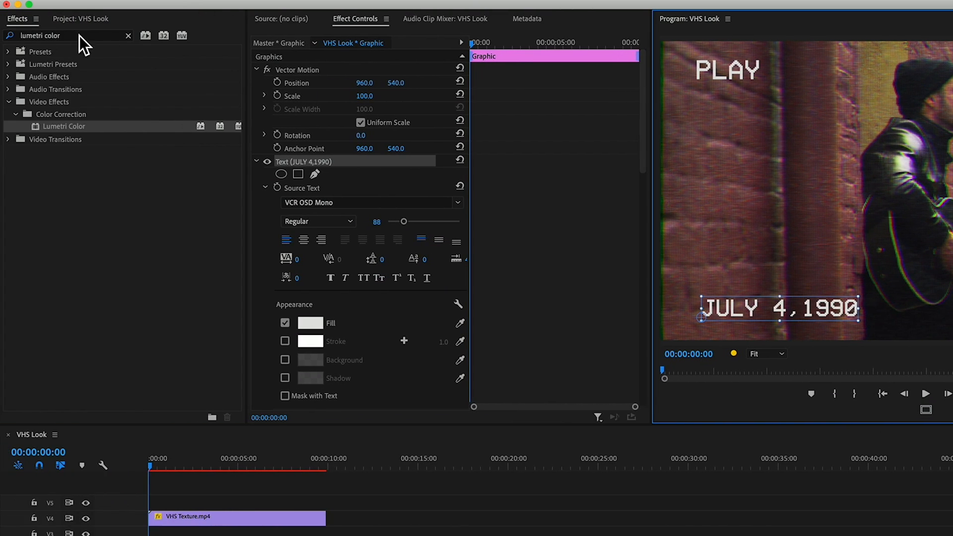
Step: Apply VR Chromatic Aberrations to the text graphic and order it above both text layers so it affects the date and PLAY
click(75, 35)
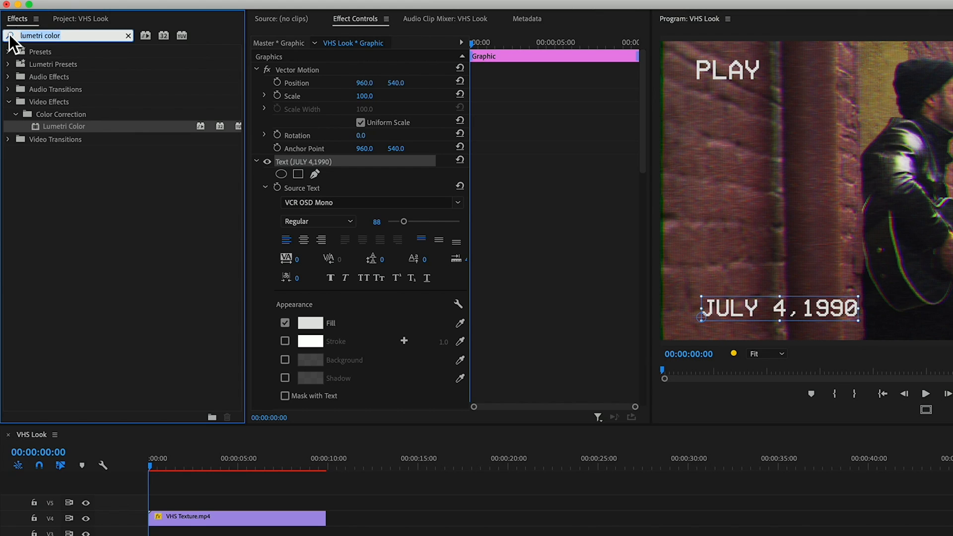
text(VR CHR)
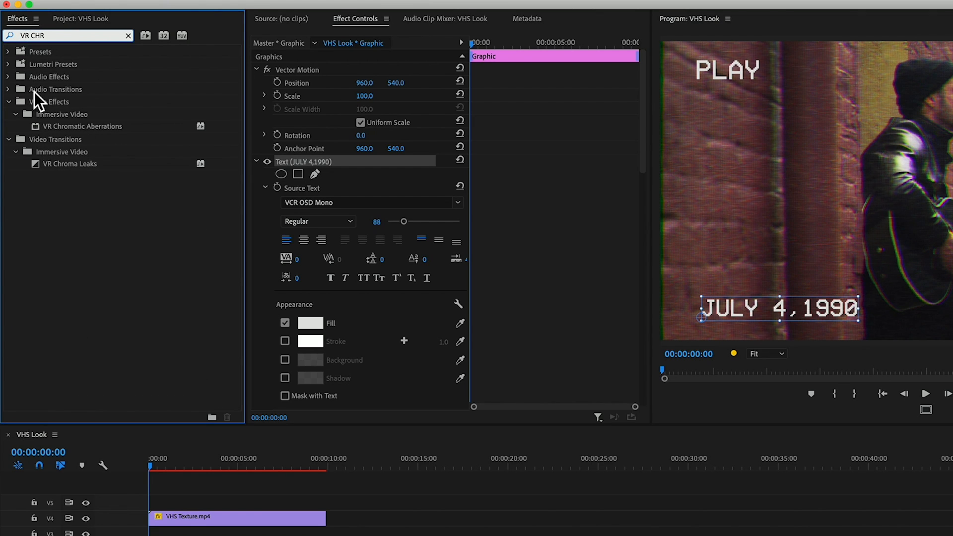
drag(35, 125, 258, 159)
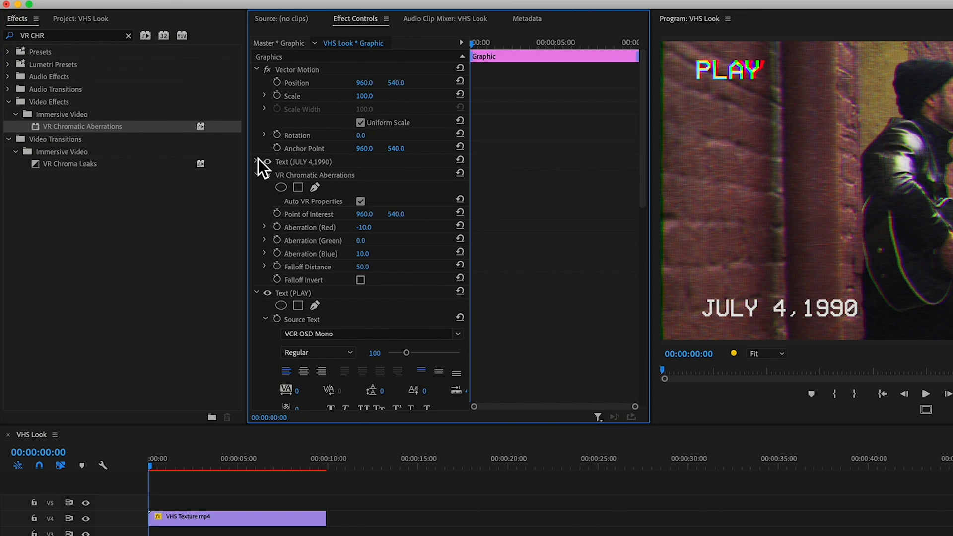
click(257, 172)
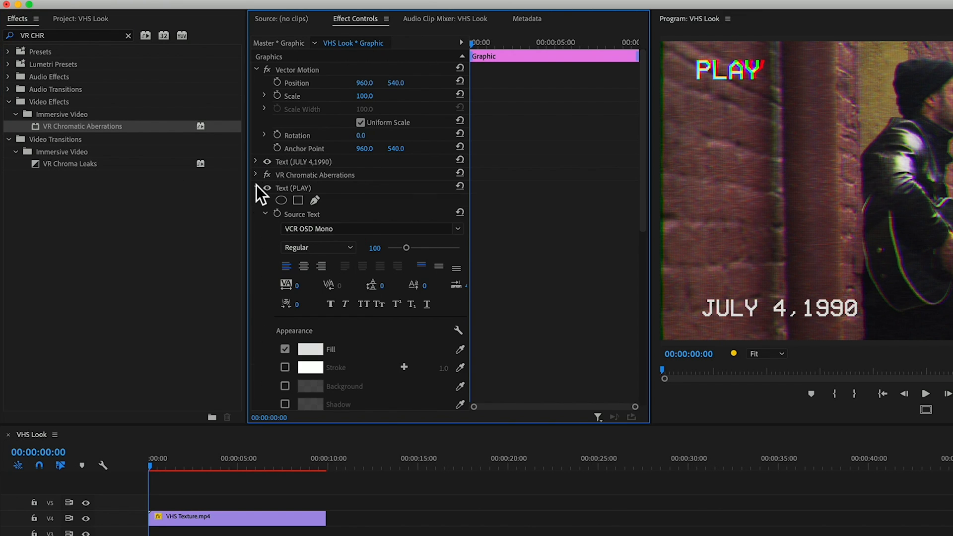
click(256, 186)
drag(289, 175, 287, 156)
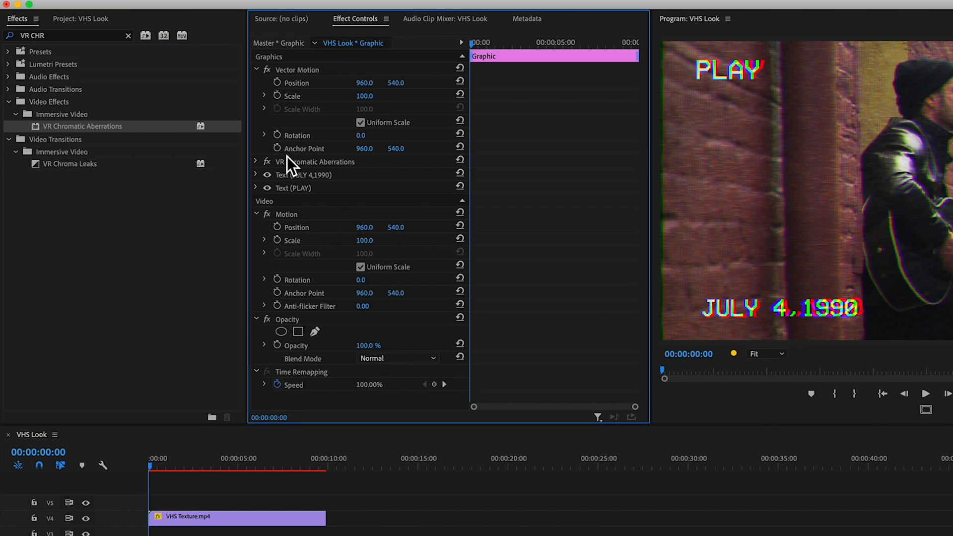
Step: Set the graphic's Aberration (Red) to -2 and reduce Aberration (Blue), then collapse the effect, Motion and Opacity settings
click(256, 161)
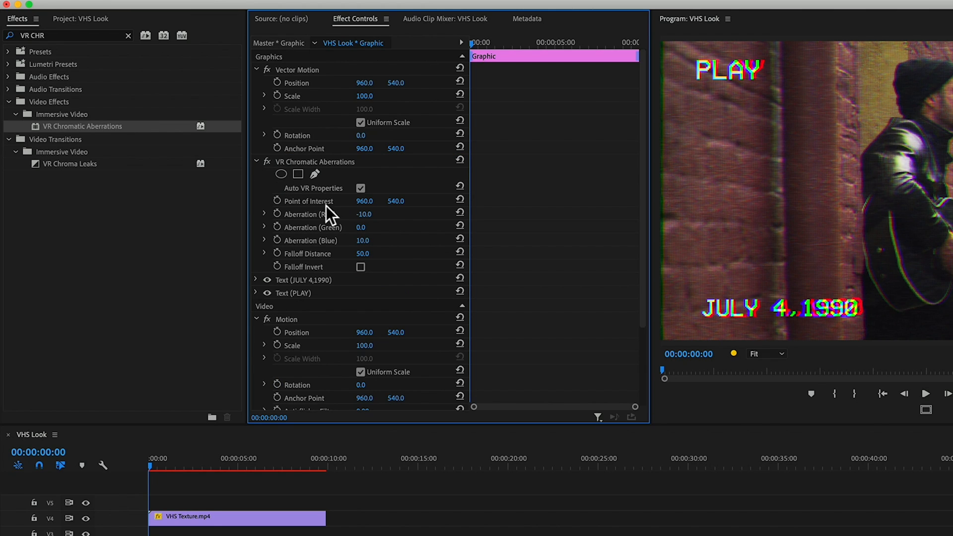
click(363, 215)
text(-2)
key(Return)
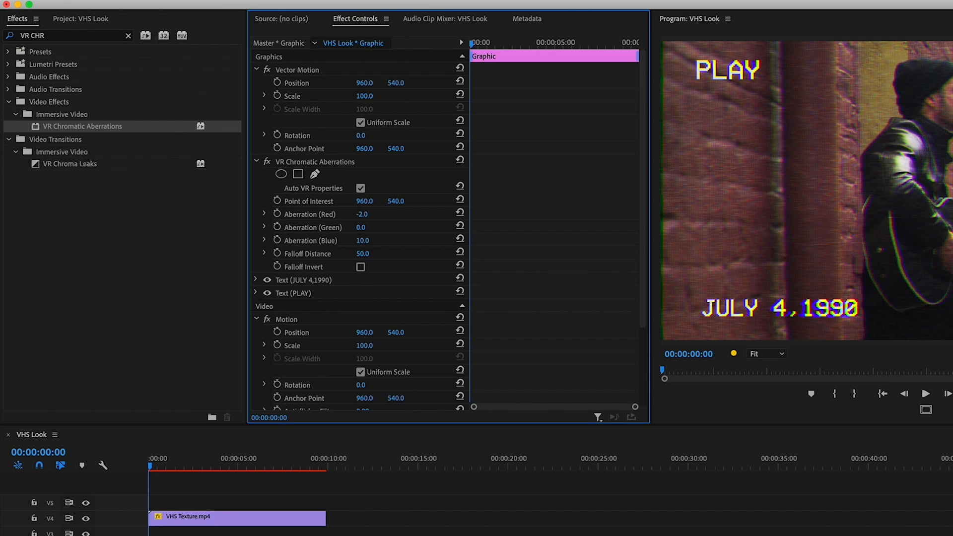
click(372, 240)
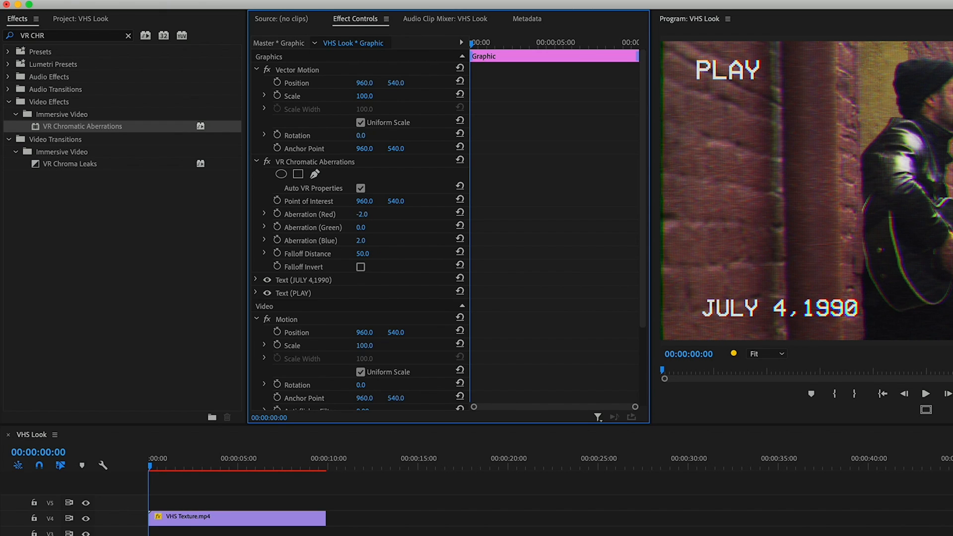
click(256, 161)
click(257, 214)
click(256, 228)
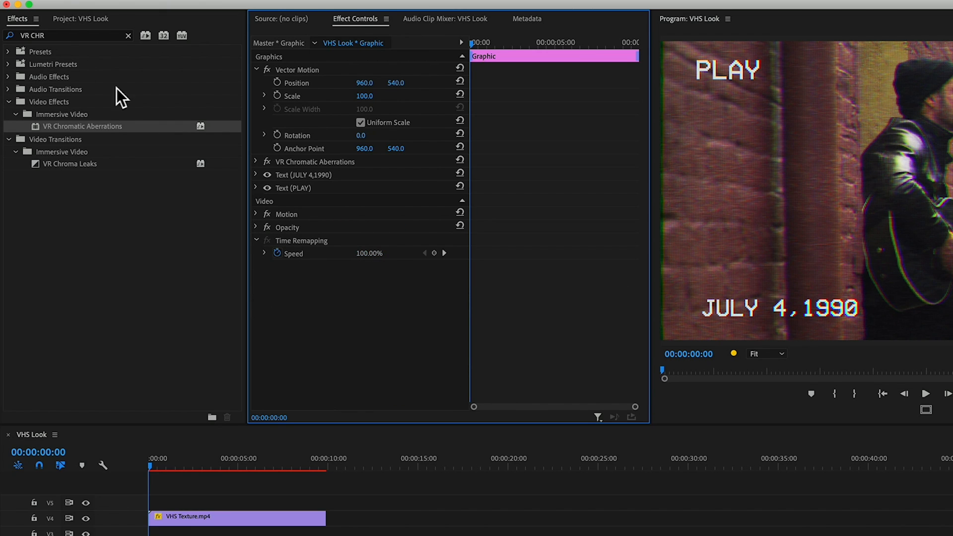
Step: Apply VR Digital Glitch to the graphic below VR Chromatic Aberrations and set its Master Amplitude to 2
click(28, 35)
text(VR GL)
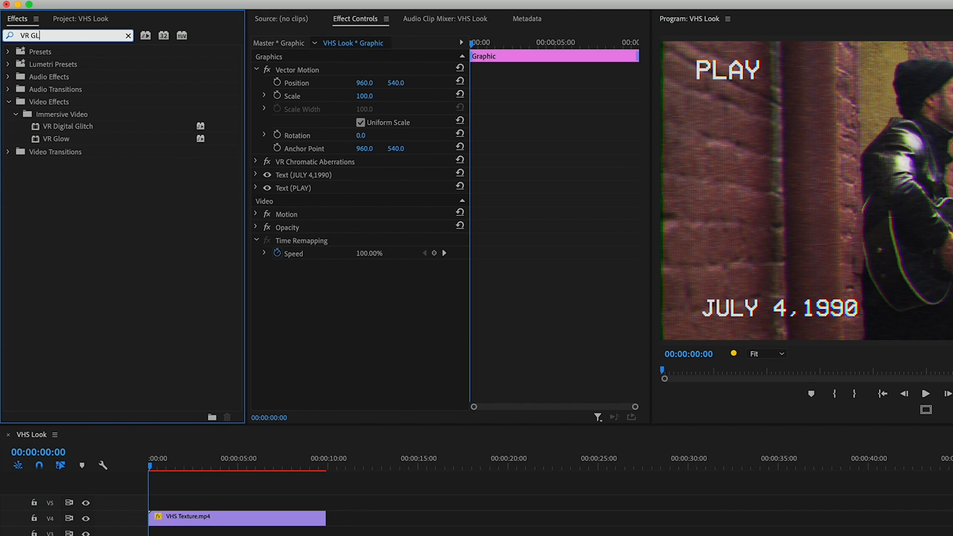
drag(44, 126, 296, 162)
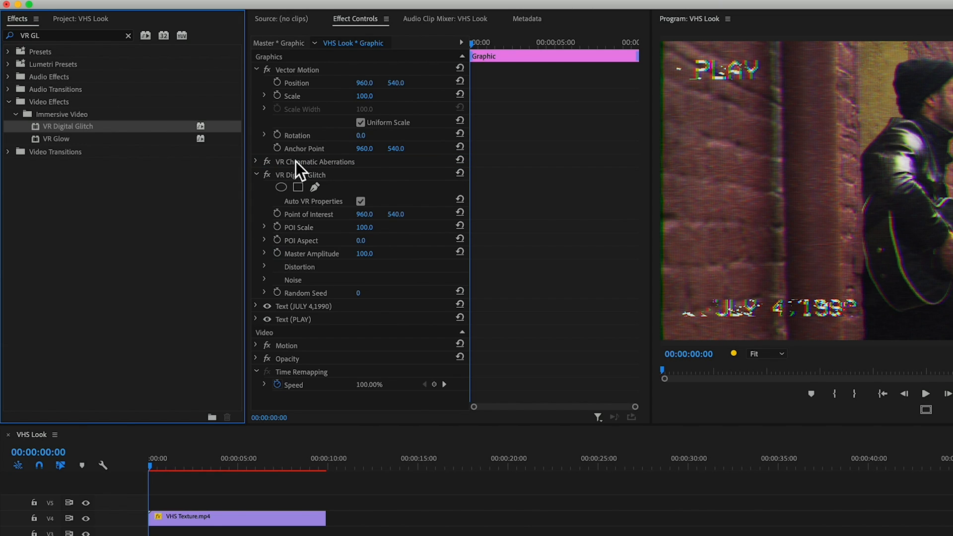
click(365, 254)
text(2)
key(Return)
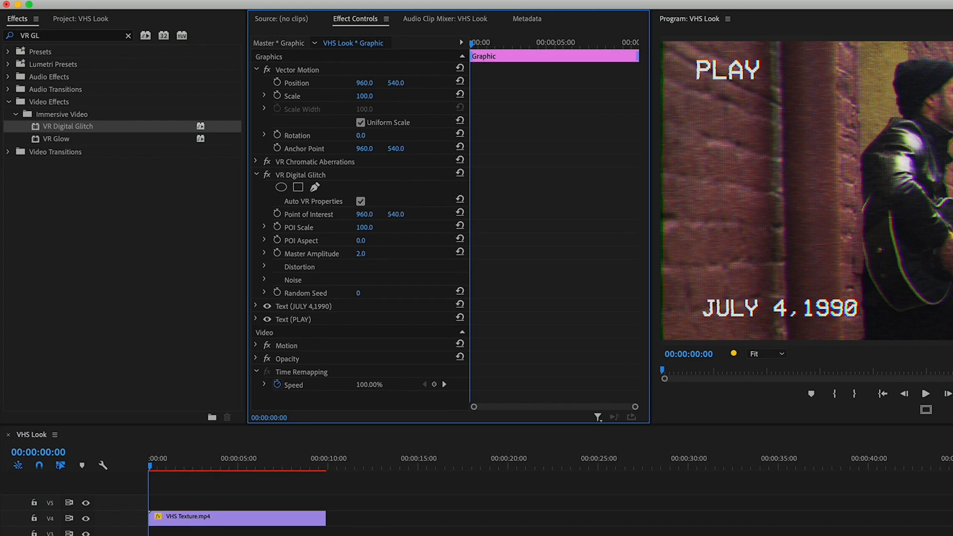
Step: Animate VR Digital Glitch's Distortion Evolution with a keyframe at 0.0 on the first frame and a changed value at 00:00:09:18
click(264, 264)
scroll(264, 264, down, 1)
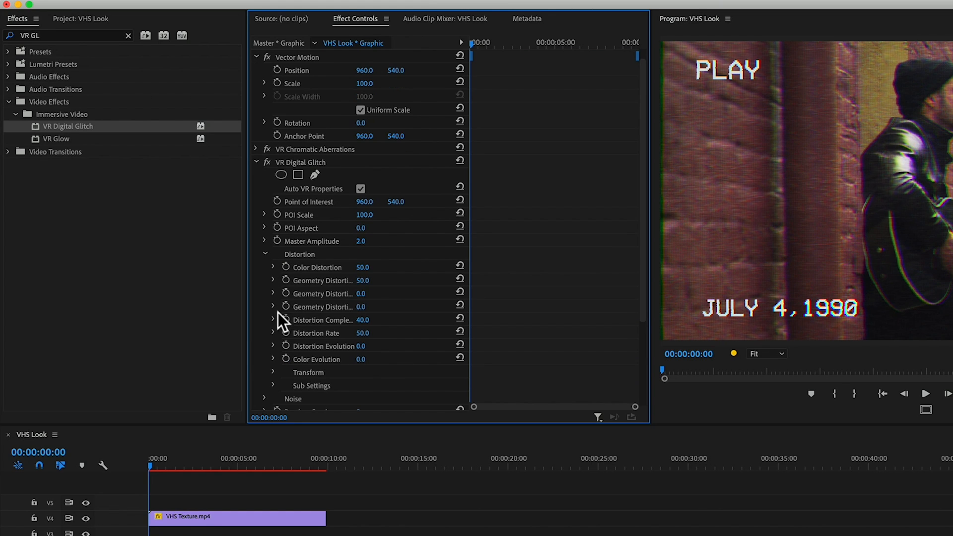
click(285, 346)
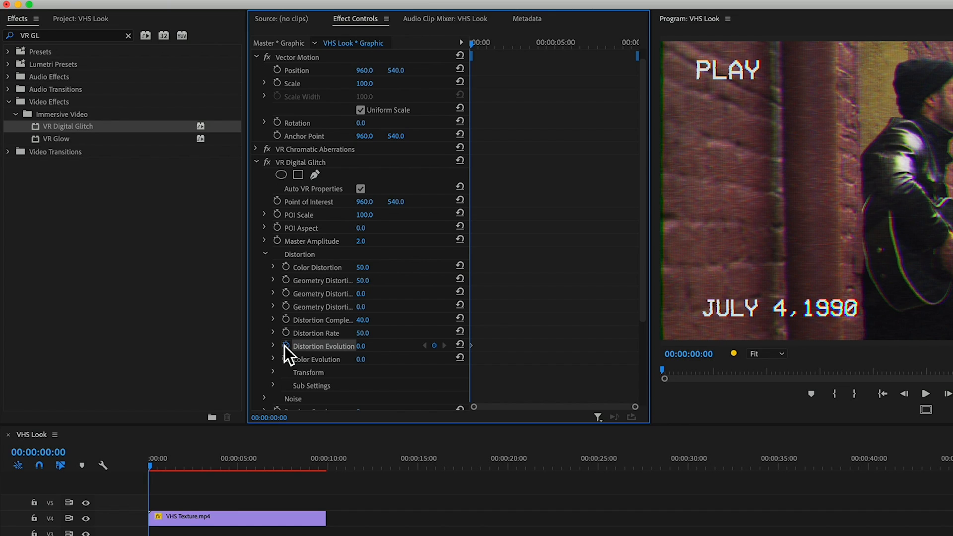
drag(491, 43, 639, 42)
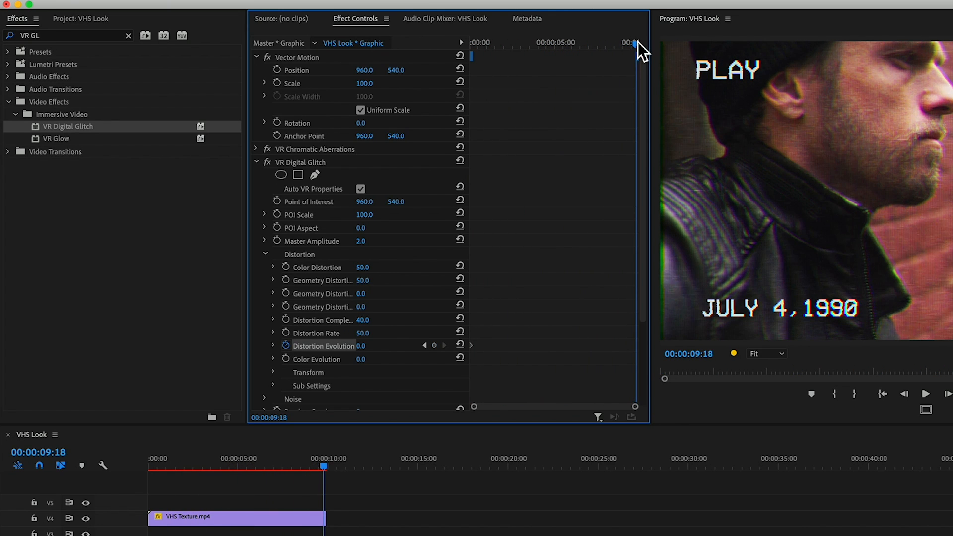
drag(362, 346, 350, 299)
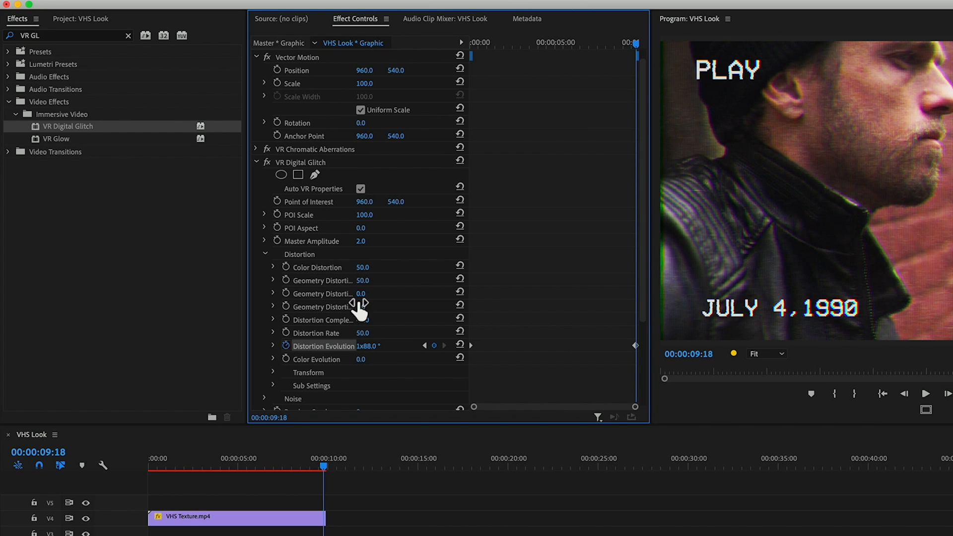
click(258, 161)
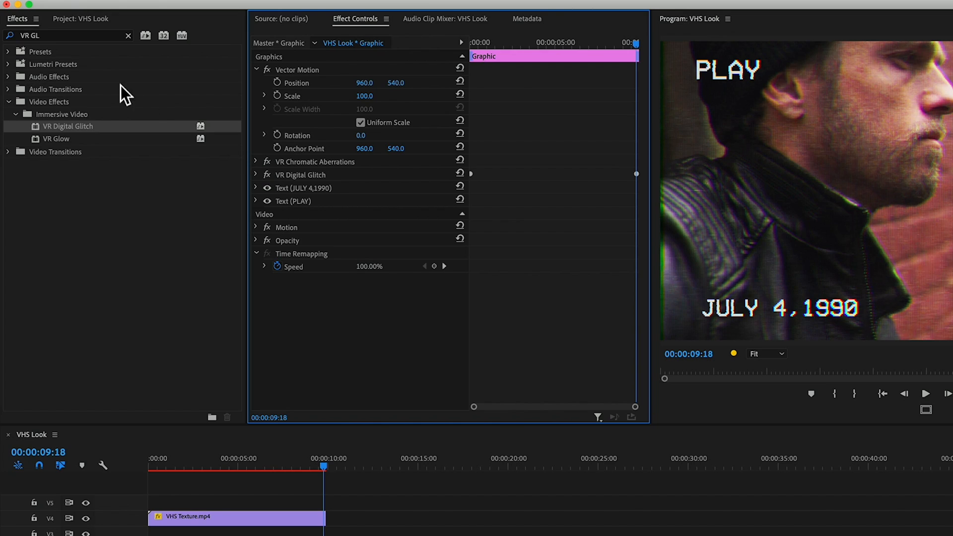
Step: Apply the Mosaic effect to the text graphic, between VR Digital Glitch and the text layers
click(50, 36)
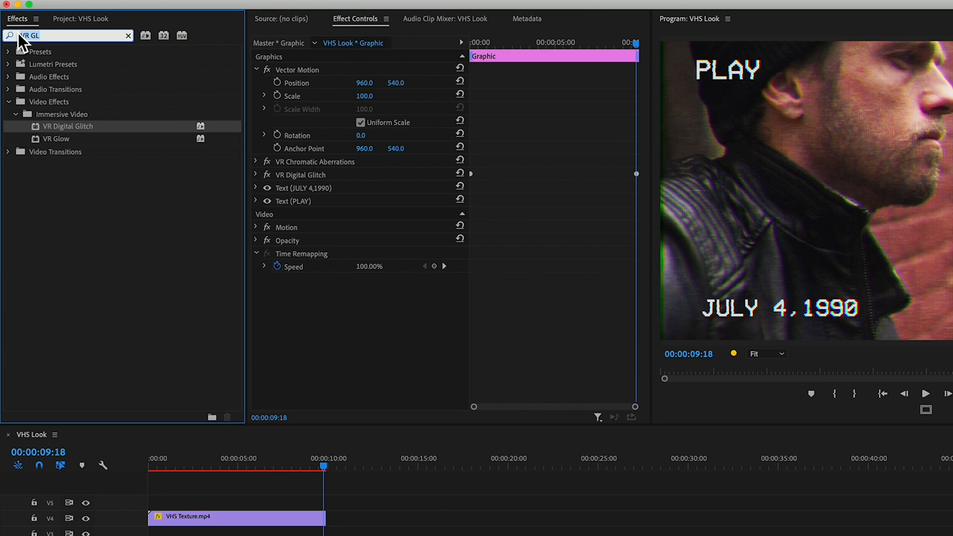
text(MOSA)
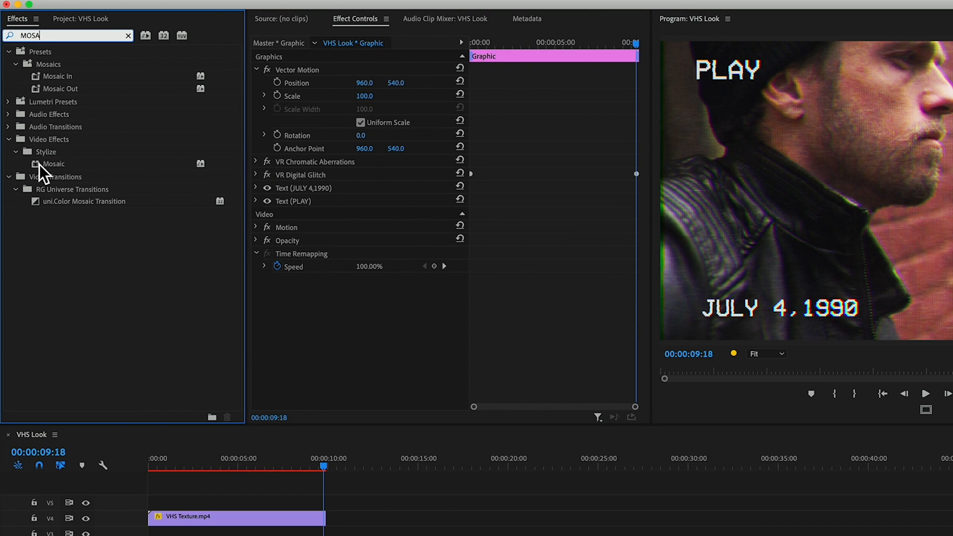
drag(39, 166, 294, 183)
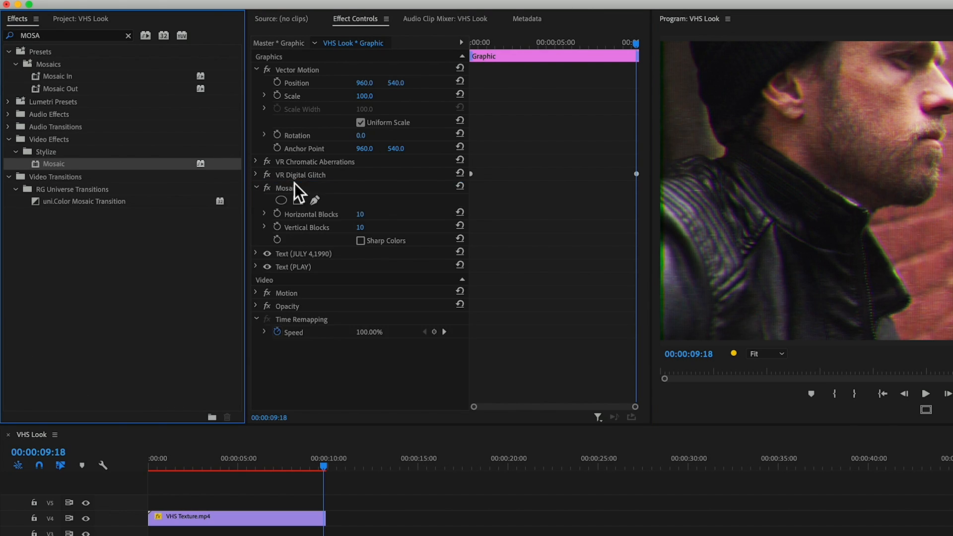
Step: Set the Mosaic effect's Horizontal Blocks to 500 and Vertical Blocks to 300
click(361, 217)
text(5)
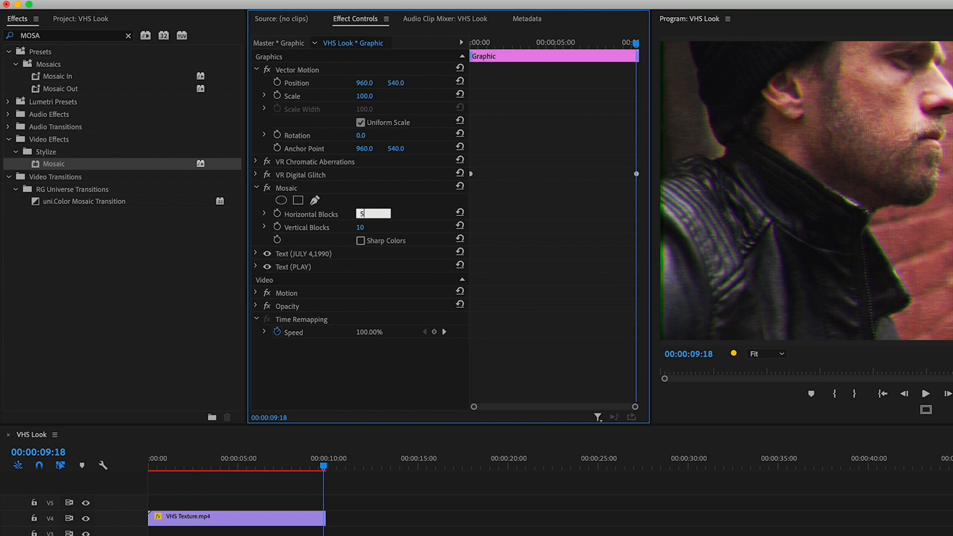
text(00)
click(363, 227)
text(3)
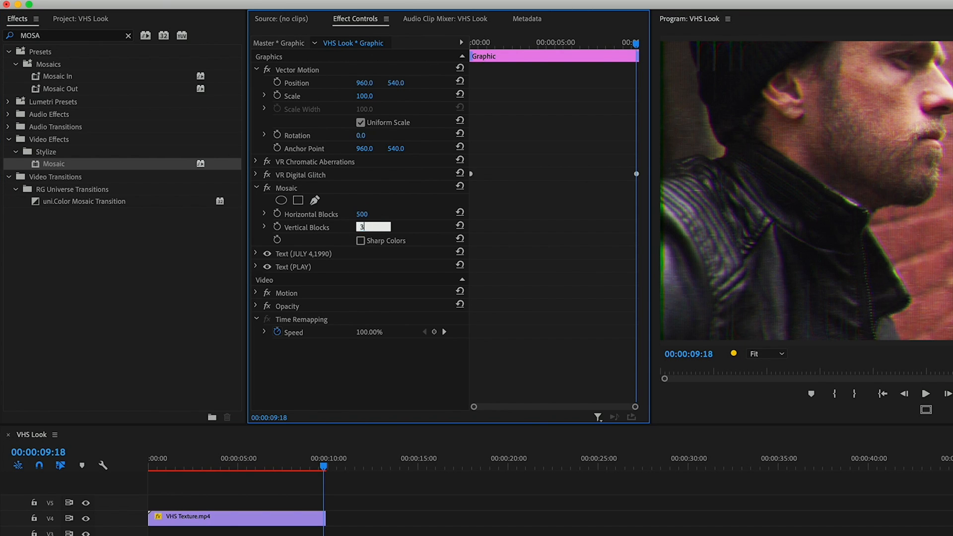
text(00)
key(Return)
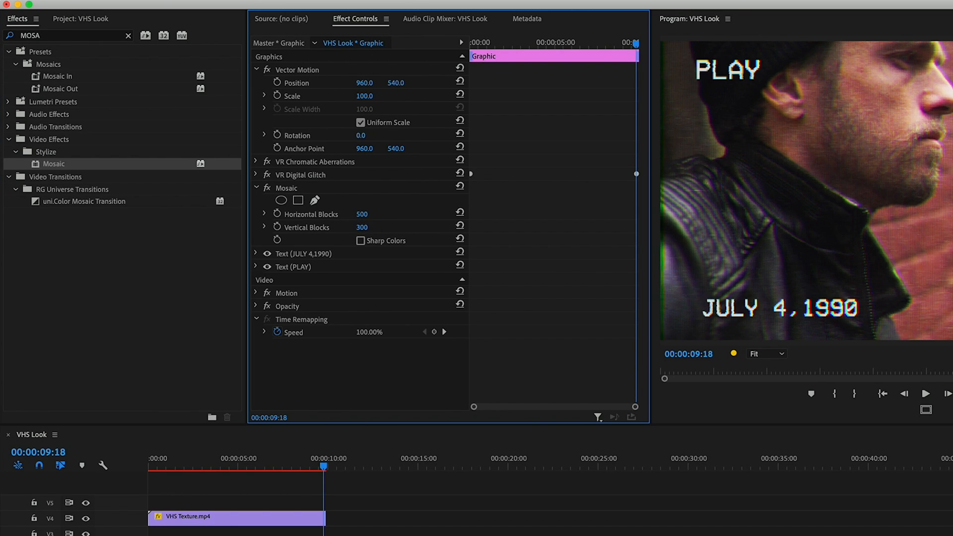
Step: Set the text graphic's opacity to 60%
click(256, 306)
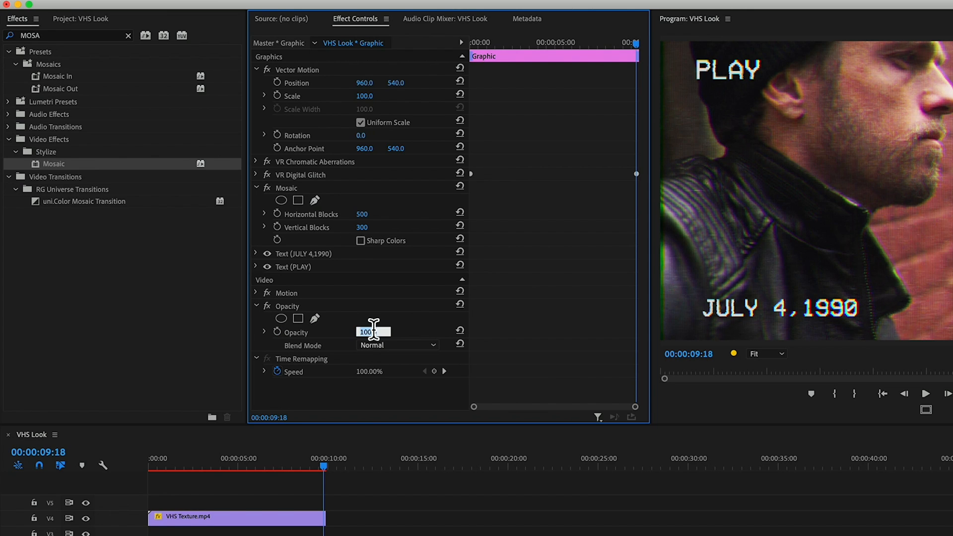
text(60)
key(Return)
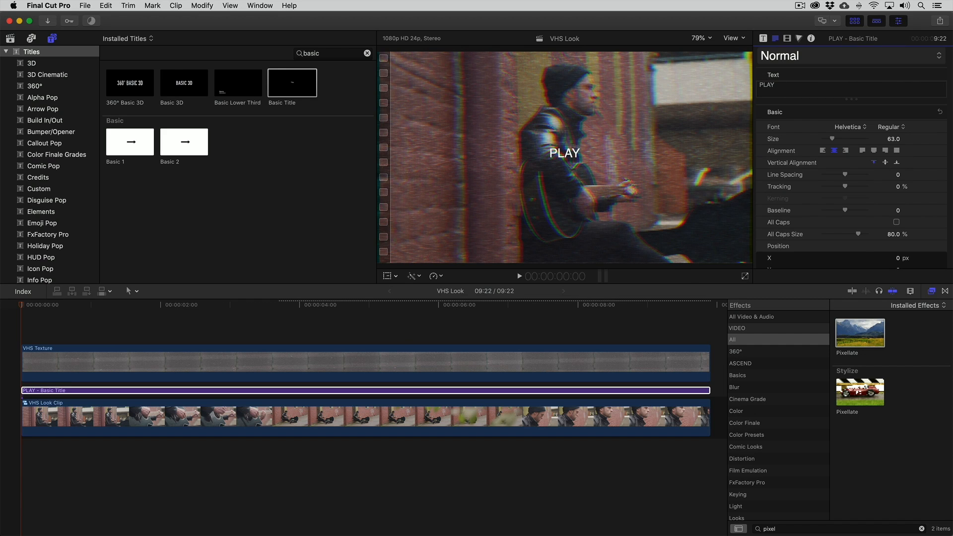
Step: In Final Cut Pro, set the PLAY title's font to VCR OSD Mono and its size to 112
click(844, 128)
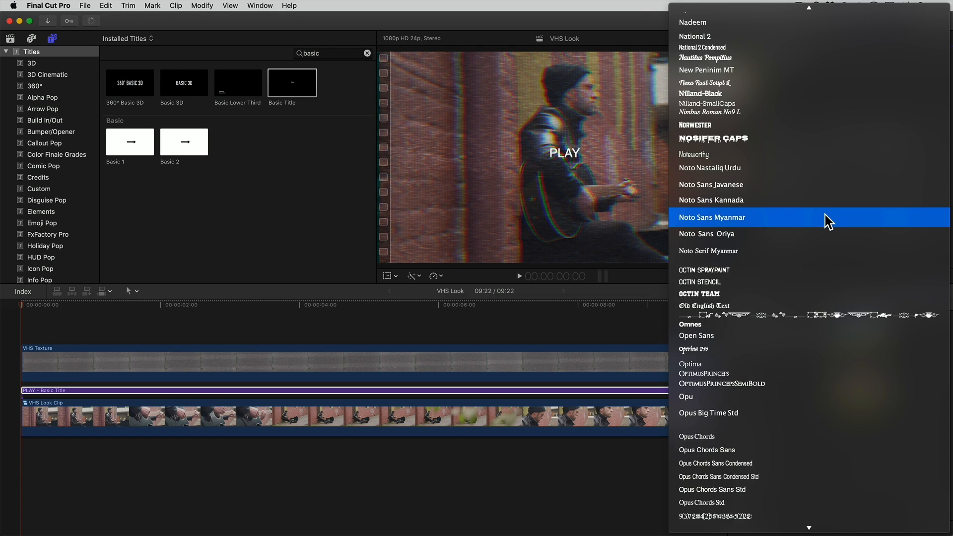
scroll(828, 221, down, 15)
click(828, 221)
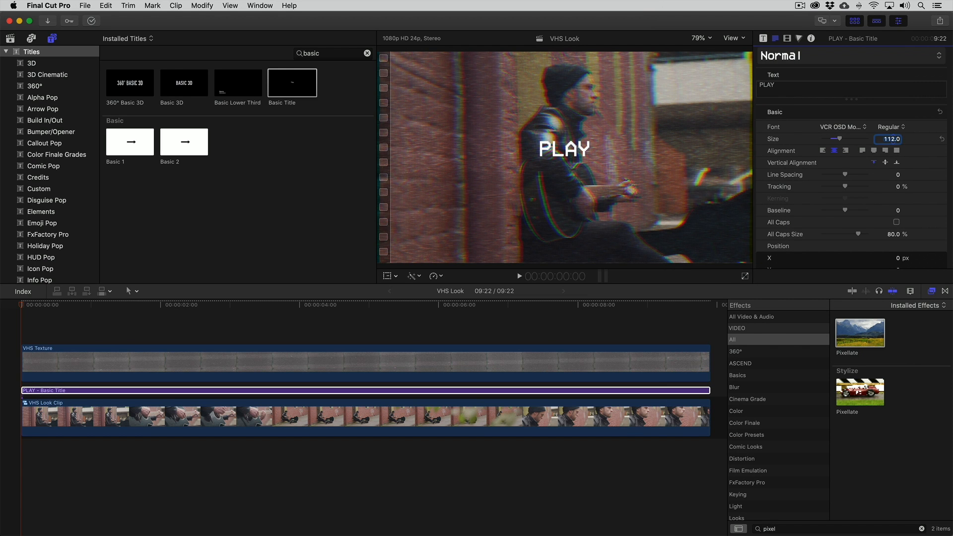
Step: Position the PLAY title in the frame's upper left corner at X -687 and Y 395 px
scroll(787, 174, down, 2)
click(897, 230)
drag(897, 218, 895, 220)
scroll(857, 226, down, 9)
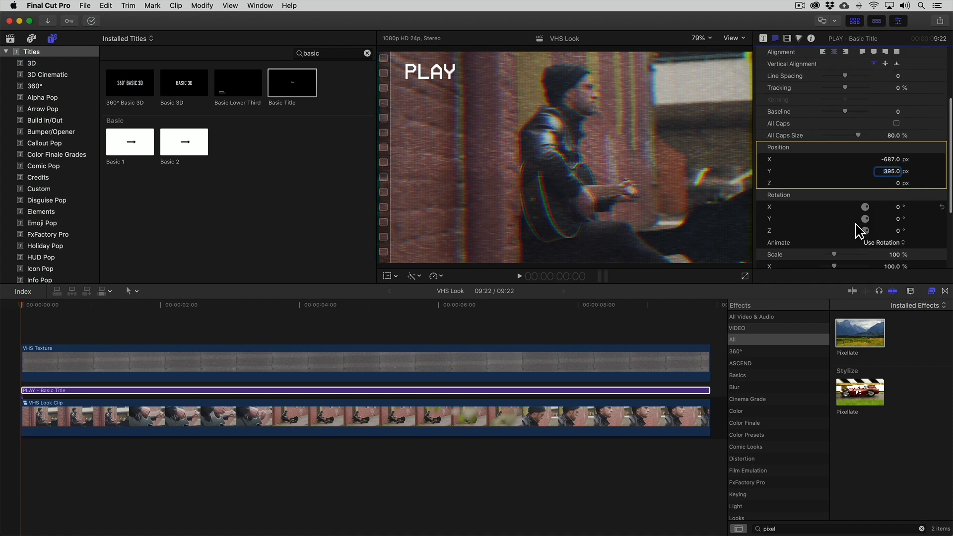
Step: Darken the PLAY title's face color to a slightly grey off-white and lower its opacity to 76.5%
click(890, 230)
drag(532, 241, 539, 241)
click(517, 99)
click(788, 38)
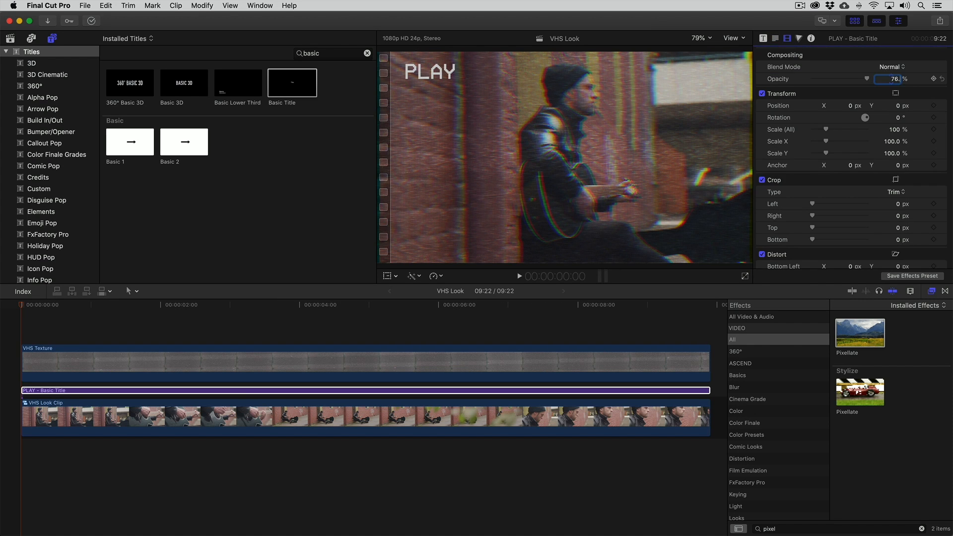
Step: Add a second Basic Title above the PLAY title and trim it to end with the VHS Look Clip
drag(292, 83, 24, 378)
drag(717, 378, 710, 379)
click(680, 378)
Step: Replace the new title's text with "JULY 4, 1990"
click(776, 38)
drag(779, 84, 727, 85)
text(JULY 4)
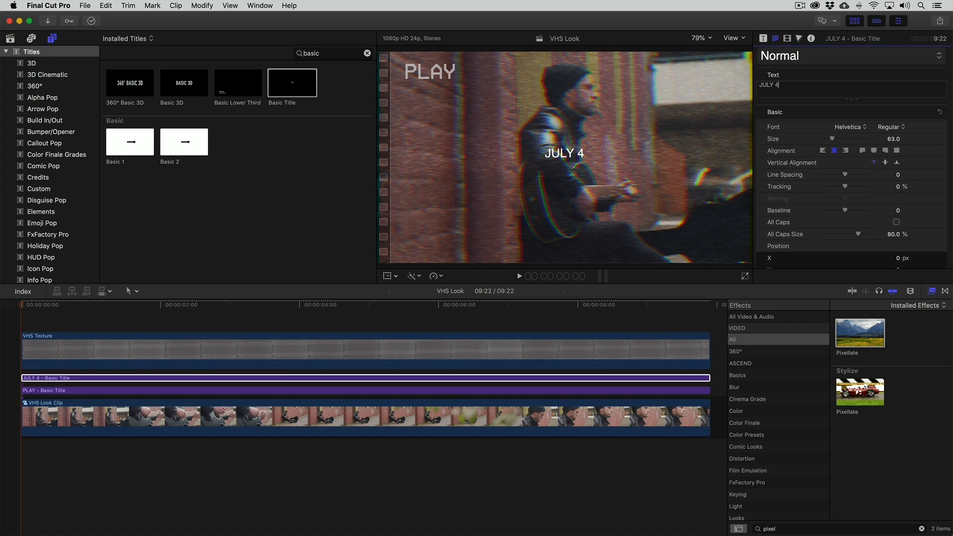
text(, 1990)
Step: Set the date title's font to VCR OSD Mono and its size to 88
click(850, 128)
scroll(850, 144, down, 20)
click(844, 248)
drag(894, 139, 894, 130)
Step: Position the date title in the frame's lower left corner at X -496 and Y -434 px
scroll(812, 185, down, 3)
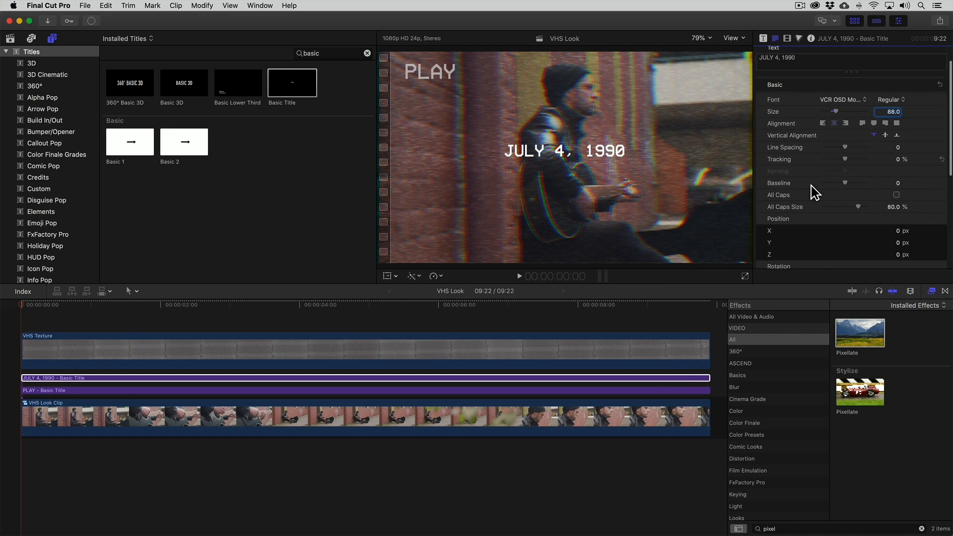
scroll(812, 185, down, 2)
drag(896, 216, 896, 308)
Step: Darken the date title's face color to a slightly grey off-white and set its opacity to 76.5%
scroll(836, 237, down, 10)
click(891, 242)
drag(522, 241, 528, 241)
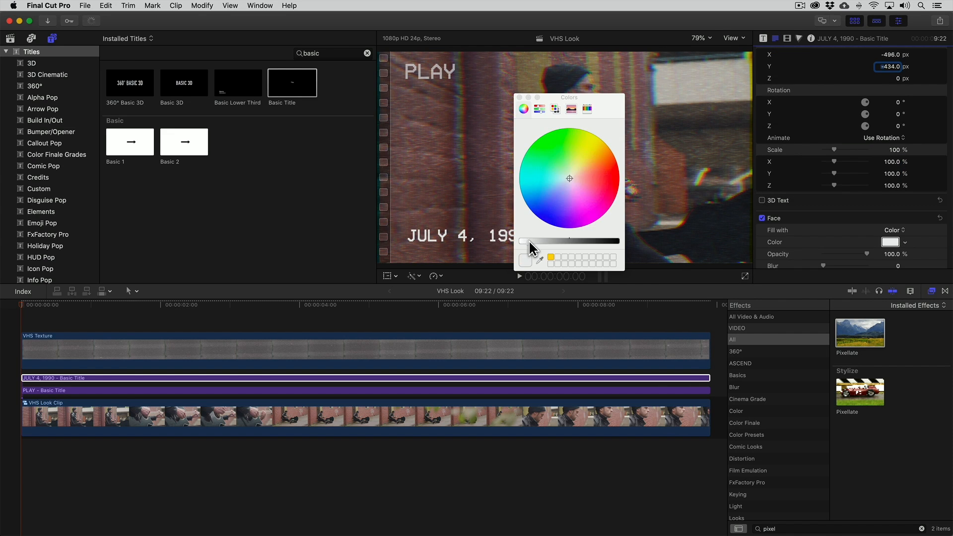
click(519, 98)
click(787, 38)
drag(889, 77, 822, 104)
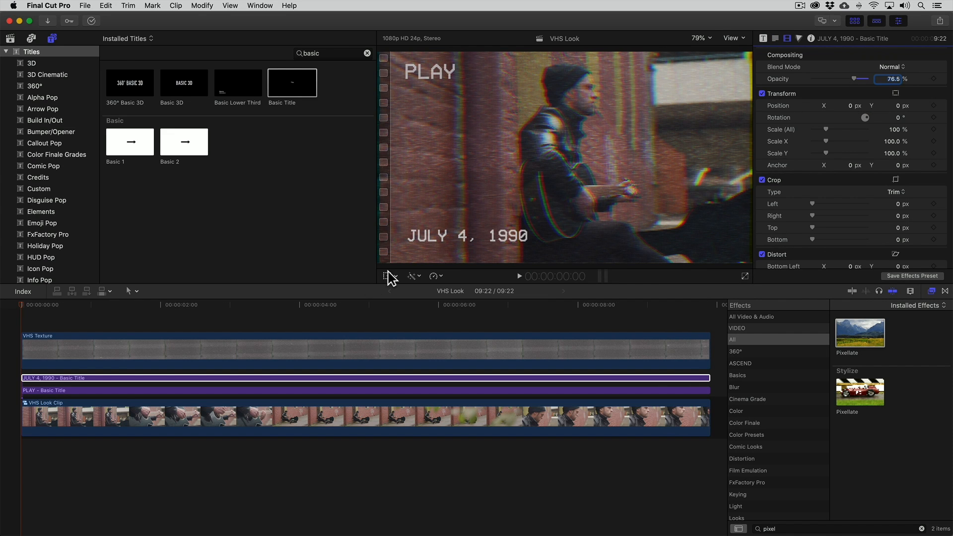
Step: Copy the VHS Look Clip's Prism, Wave and Pixellate effects onto both titles with keyframe timing stretched to fit
click(145, 416)
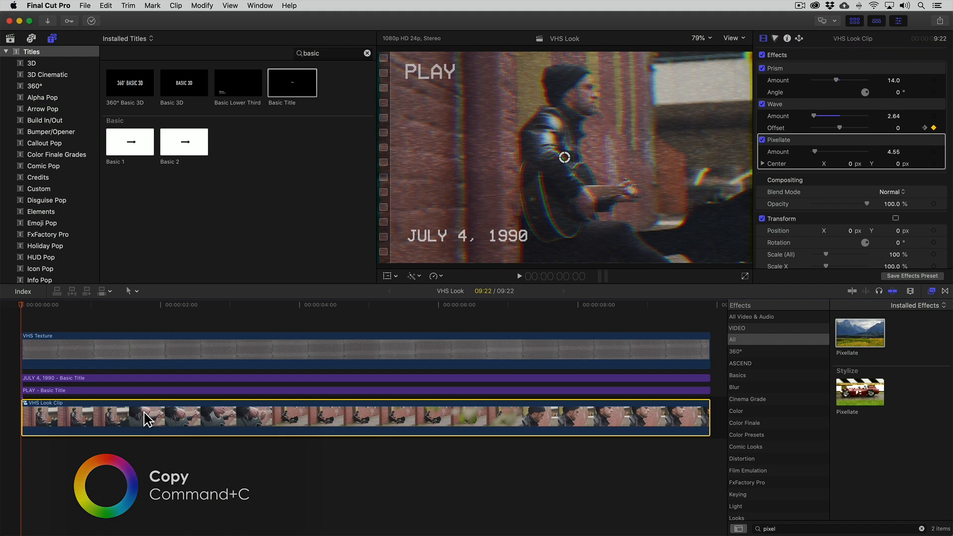
click(132, 378)
super+click(132, 390)
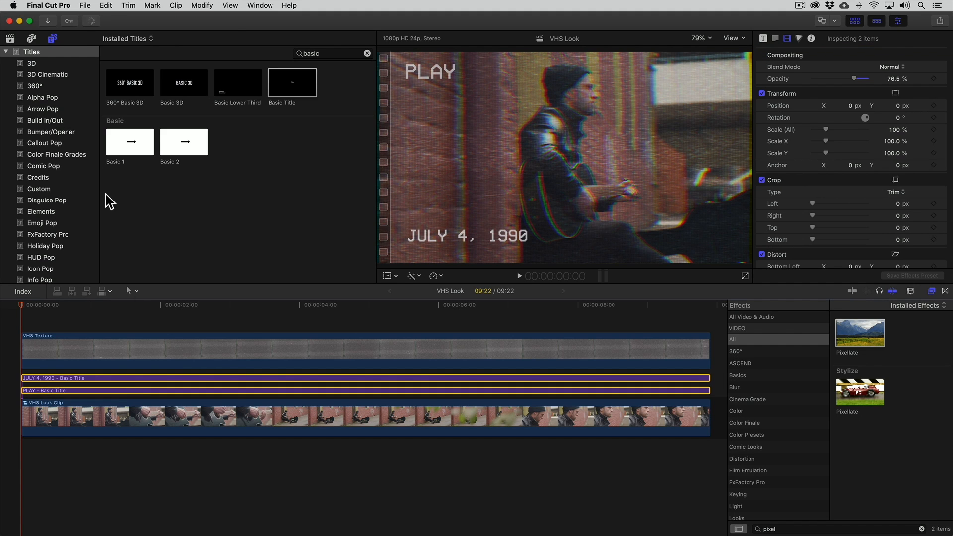
click(106, 5)
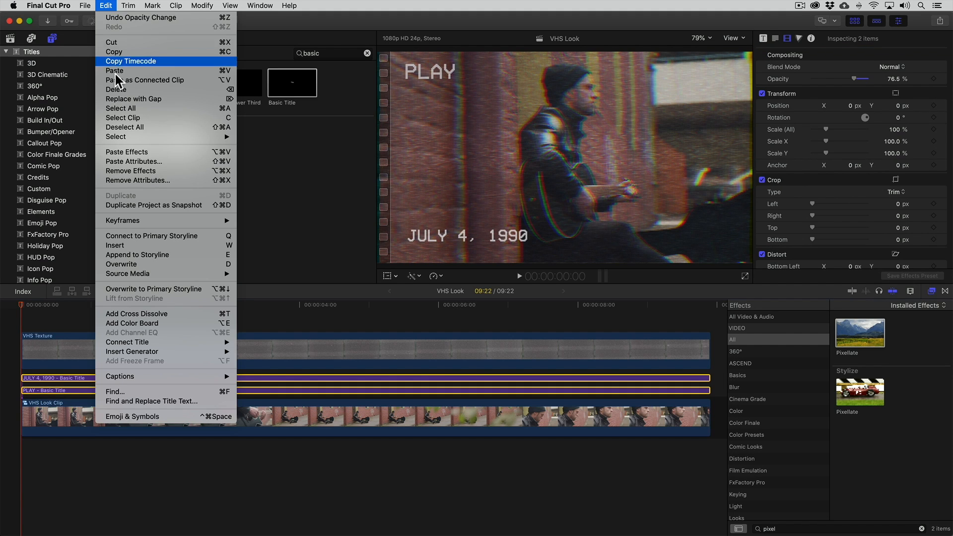
click(139, 162)
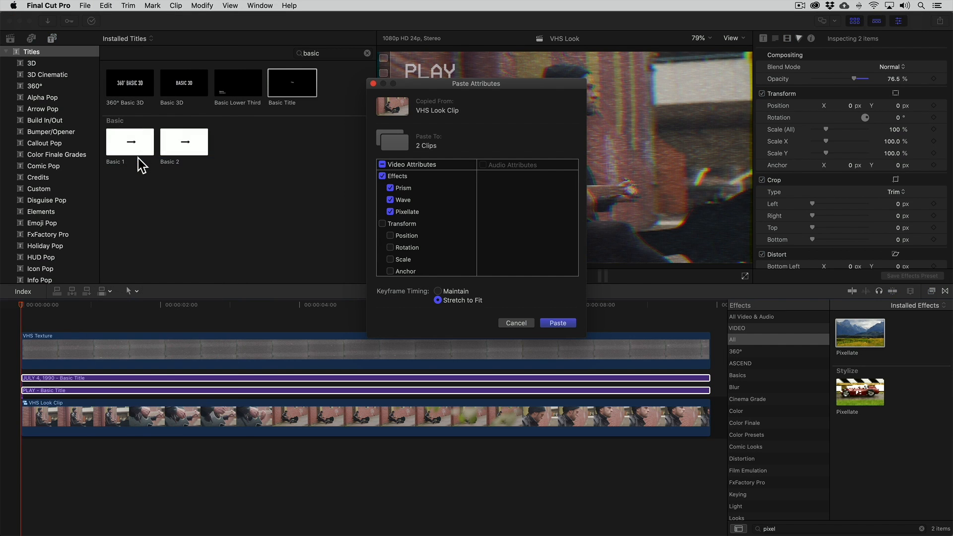
scroll(441, 219, down, 5)
scroll(442, 219, up, 4)
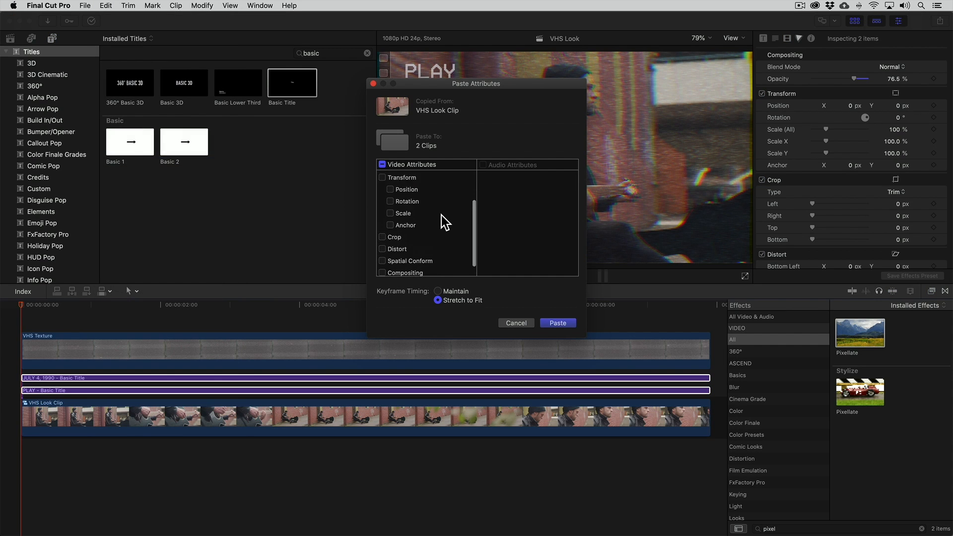
scroll(444, 222, up, 1)
click(556, 323)
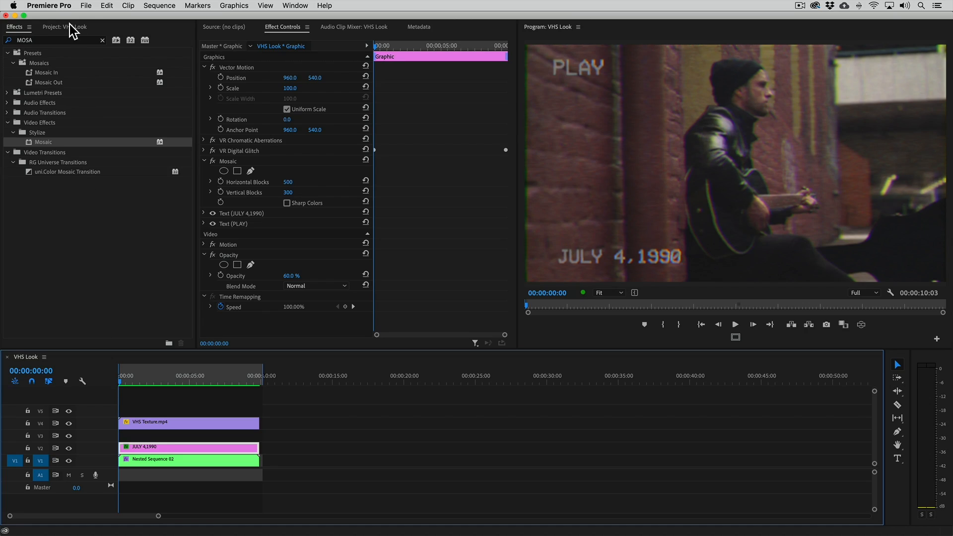
Step: In Premiere Pro, open VHS glitch.mp4 as source footage and mark a 14-frame section of it
click(70, 27)
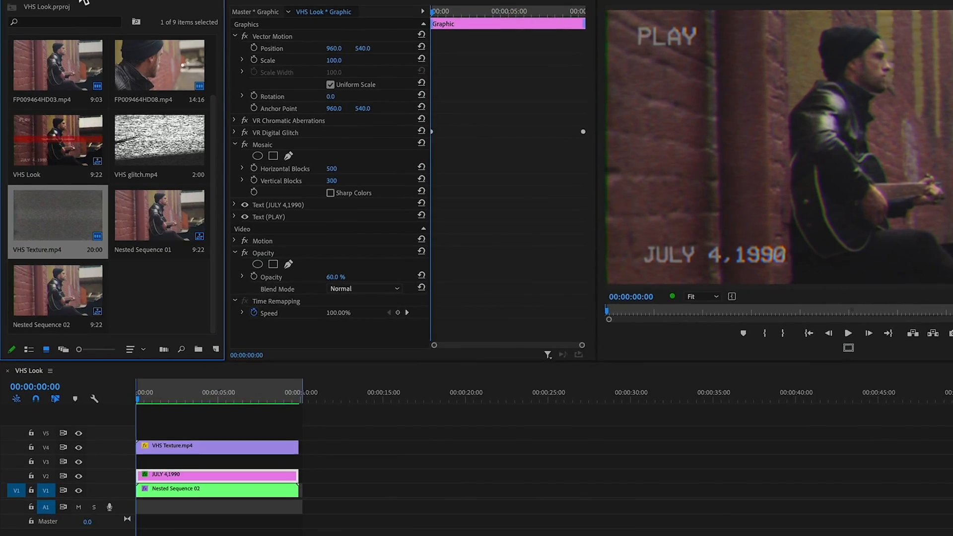
double_click(150, 124)
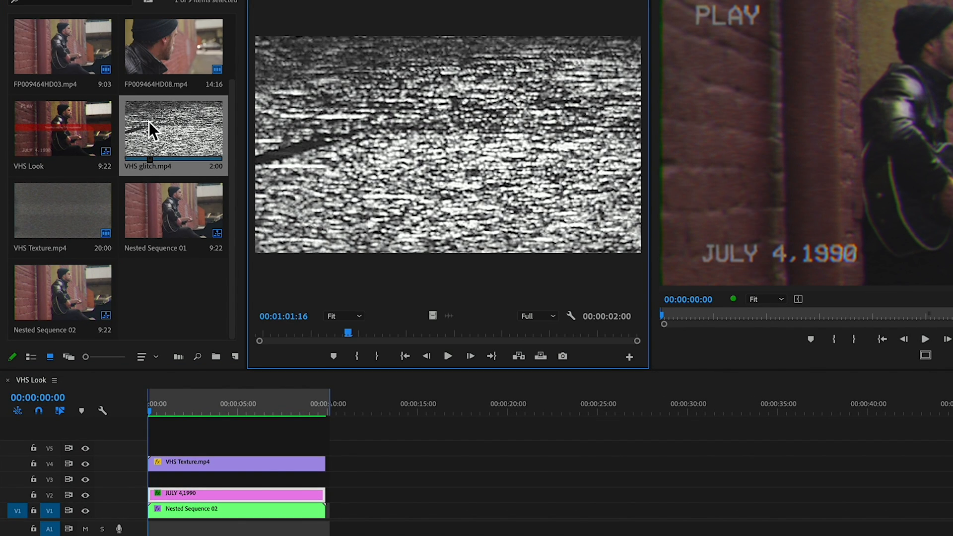
mouse_move(320, 328)
mouse_down()
mouse_move(292, 332)
mouse_move(498, 332)
mouse_up()
key(i)
key(o)
key(o)
Step: Place the marked VHS glitch section on track V3 near the start, between the date graphic and VHS Texture
drag(435, 316, 156, 484)
key(=)
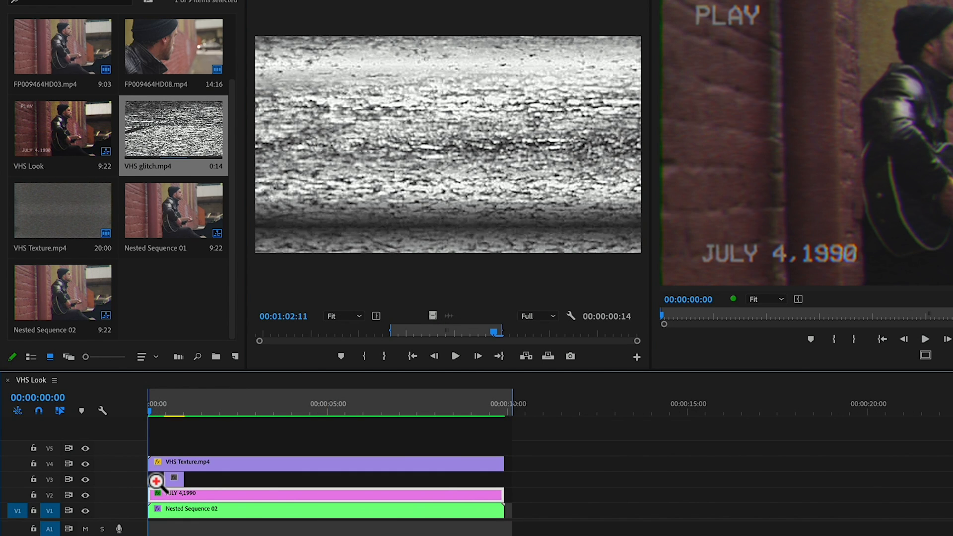
key(=)
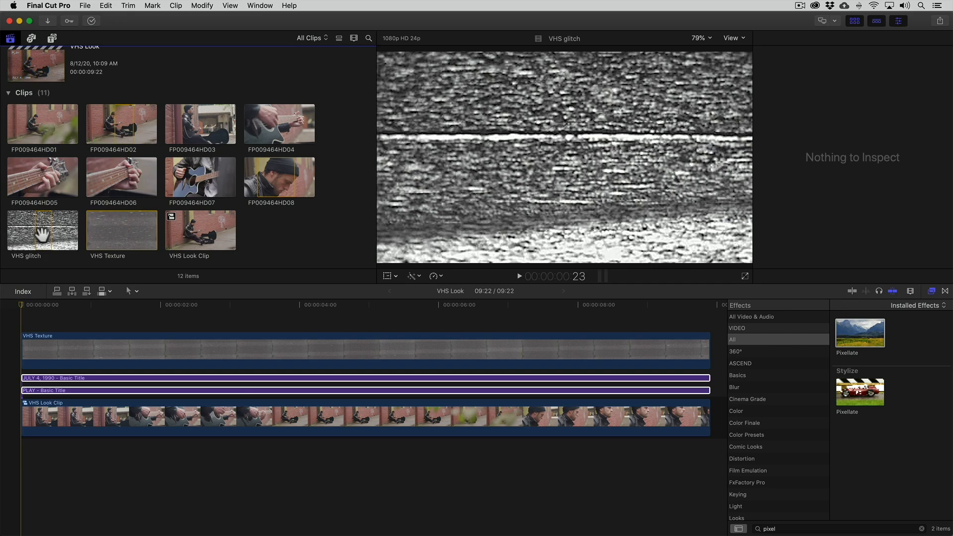
Step: In Final Cut Pro, add an 11-frame VHS glitch clip above the titles near the start, with Screen blend mode
drag(38, 222, 44, 377)
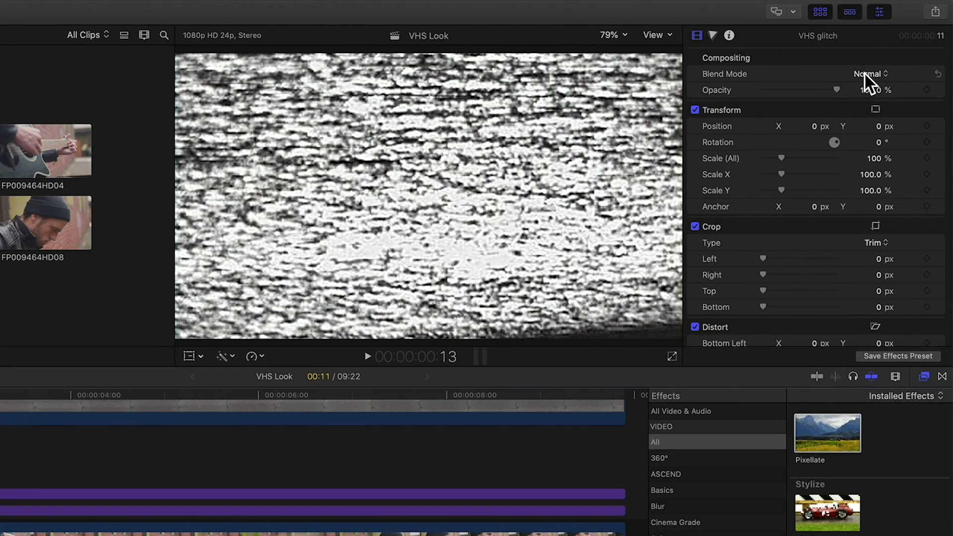
click(865, 73)
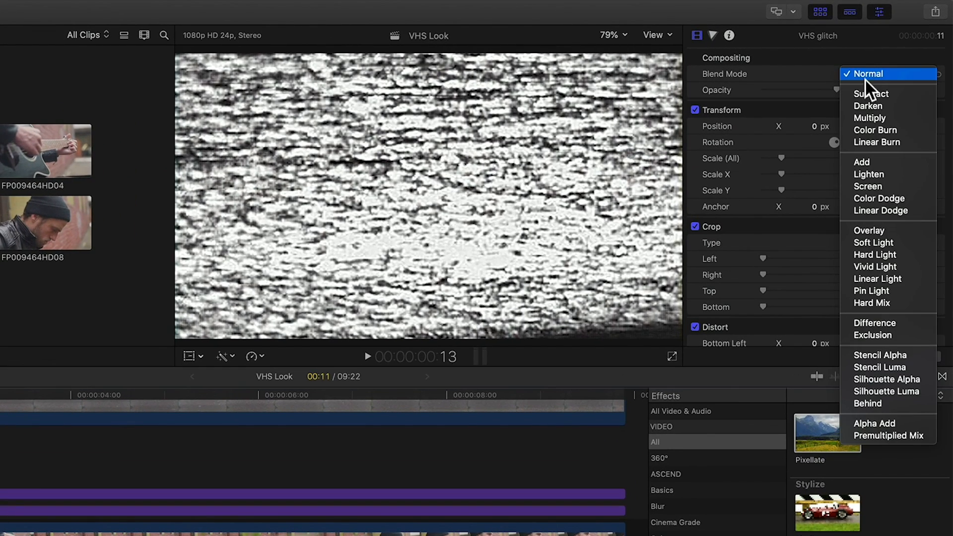
click(873, 188)
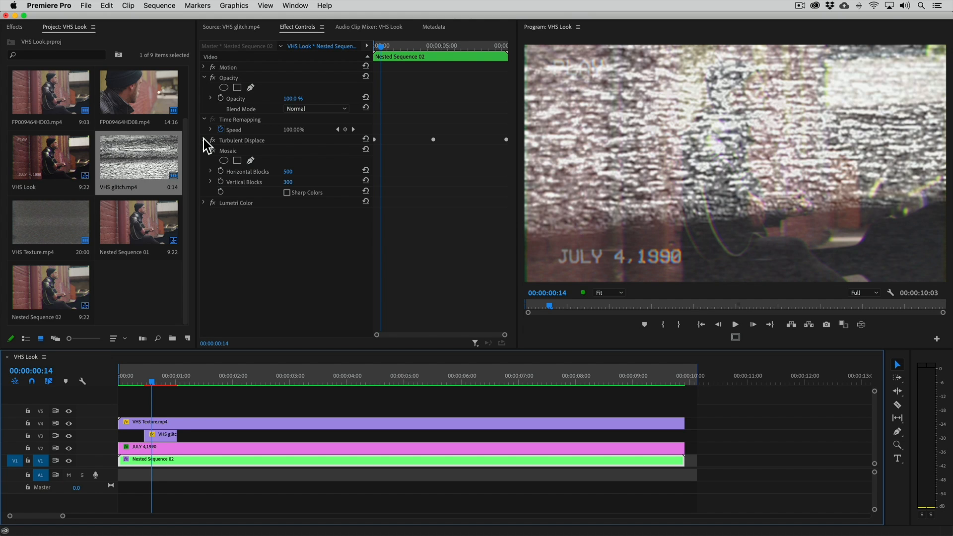
Step: In Premiere Pro, start animating the Turbulent Displace Amount on Nested Sequence 02 with a keyframe at 00:00:00:10
click(203, 140)
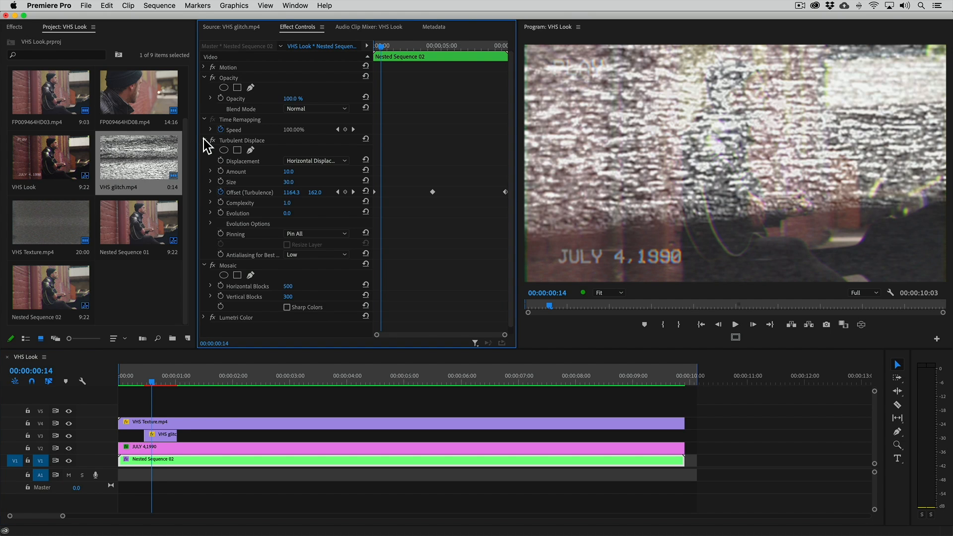
drag(381, 45, 377, 45)
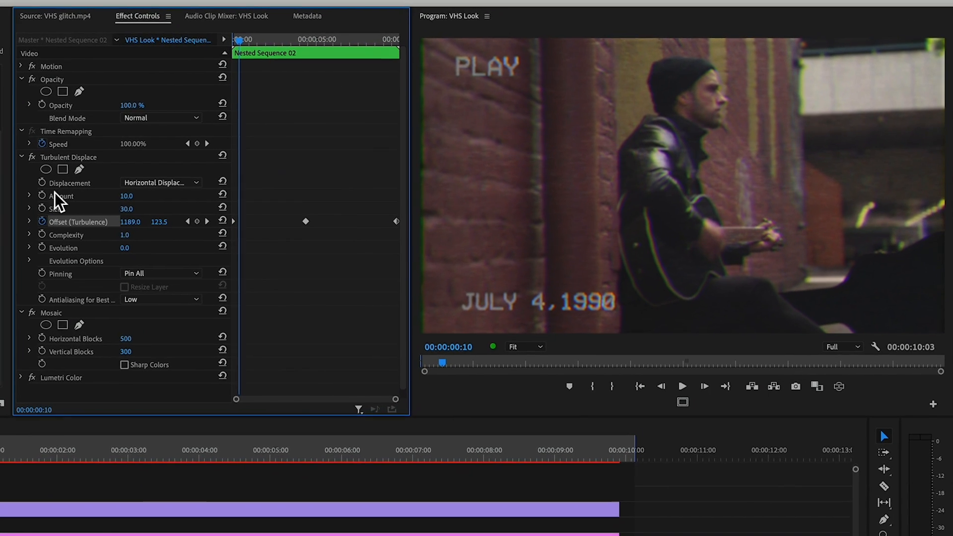
click(111, 187)
Step: Set the Turbulent Displace Amount to 200 at 00:00:00:14
key(Right)
key(Right)
key(Right)
key(Right)
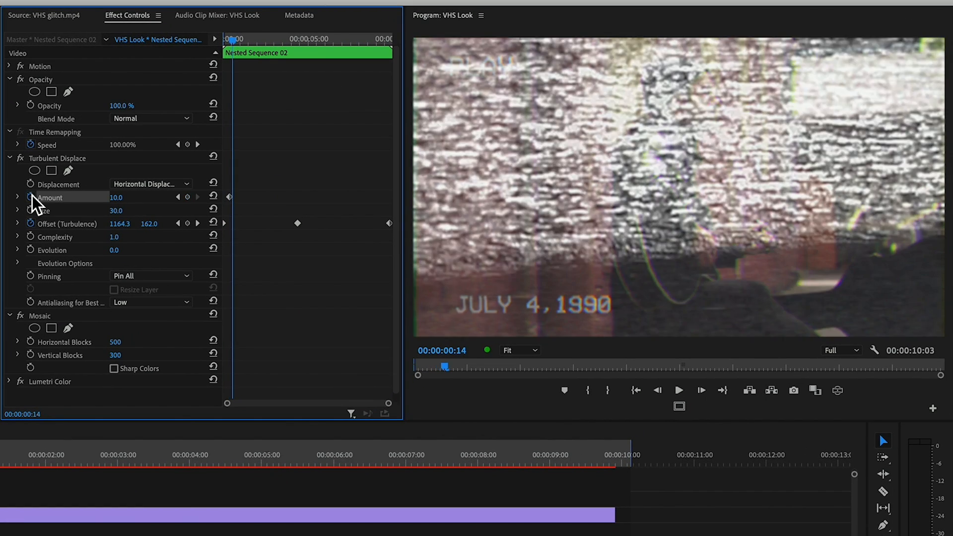
click(113, 198)
text(200)
key(Return)
Step: Add a Turbulent Displace Amount keyframe at 00:00:00:22 that holds the value at 200
key(Right)
key(Right)
key(Right)
key(Right)
key(Right)
key(Right)
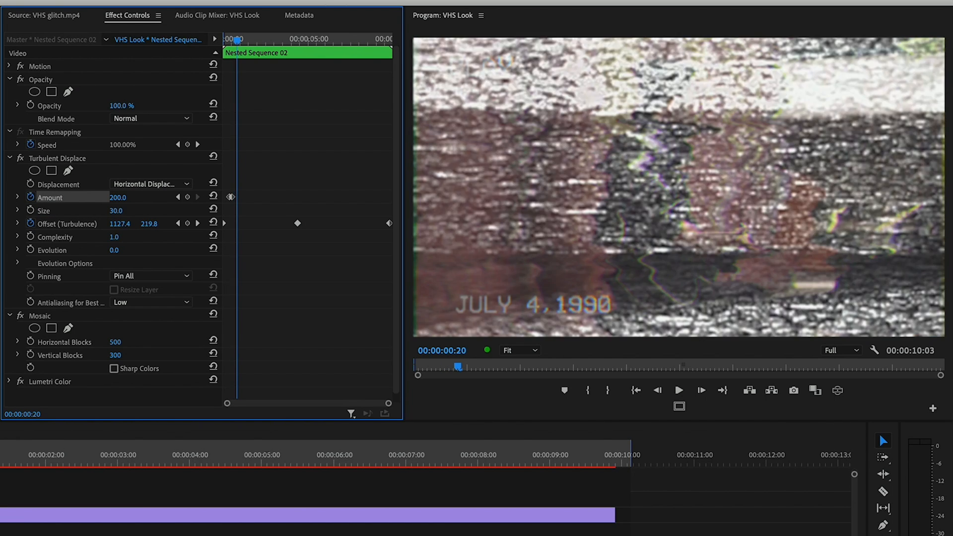
key(Right)
key(Right)
key(Right)
key(Right)
key(Right)
click(188, 197)
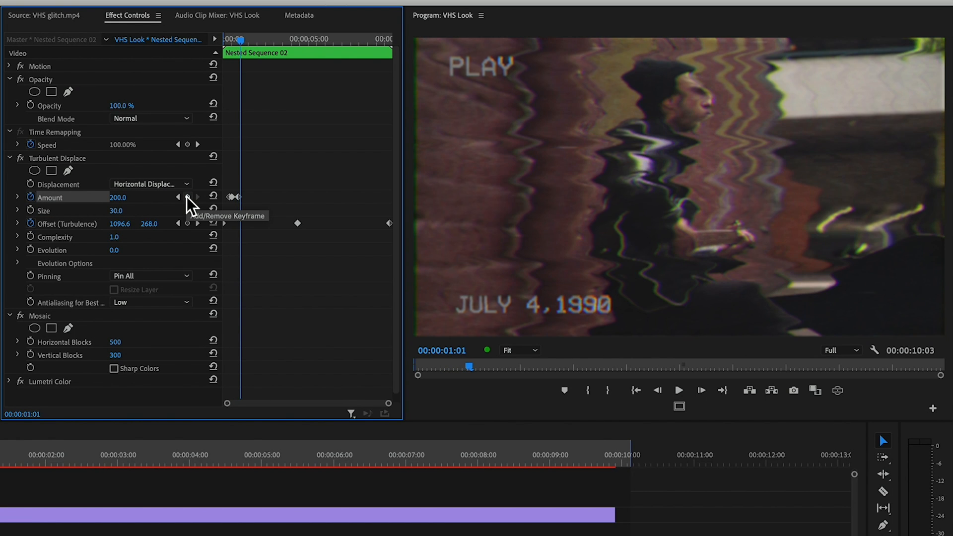
Step: Set the Turbulent Displace Amount back to 10 just after the glitch, at 00:00:01:01
click(120, 197)
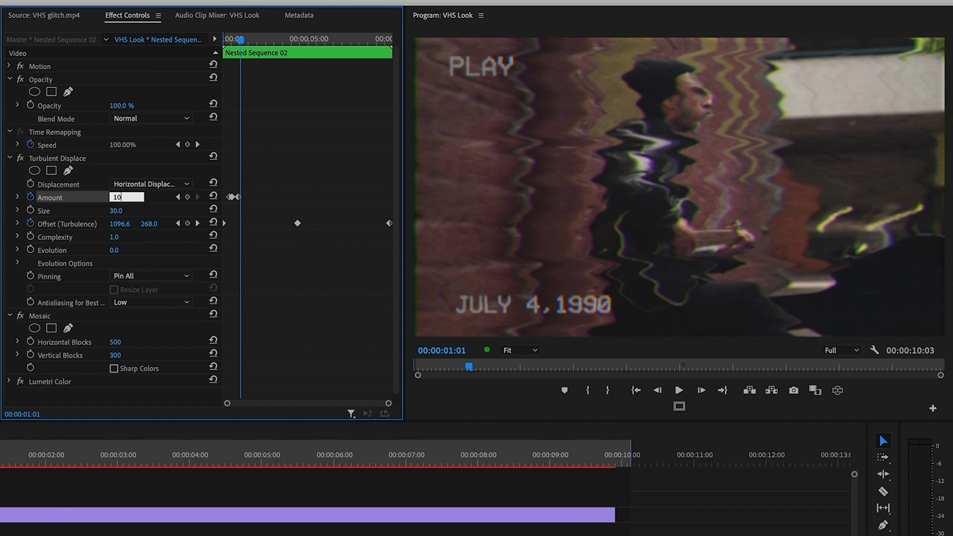
text(10)
key(Return)
Step: Try shifting Nested Sequence 02 vertically with its Motion Position at 00:00:00:14, and reset the Position
key(Left)
key(Left)
key(Left)
key(Left)
key(Left)
key(Left)
key(Left)
key(Left)
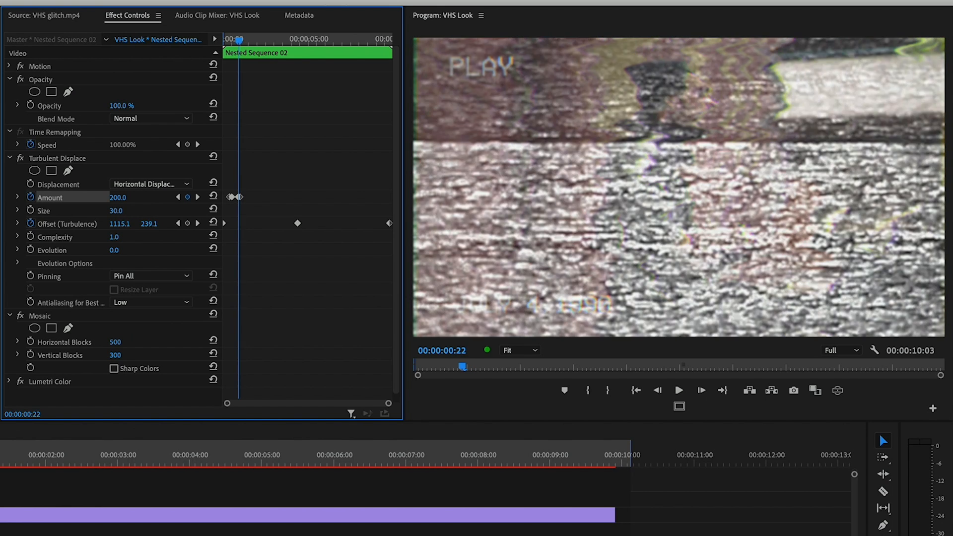
key(Left)
key(Left)
key(Left)
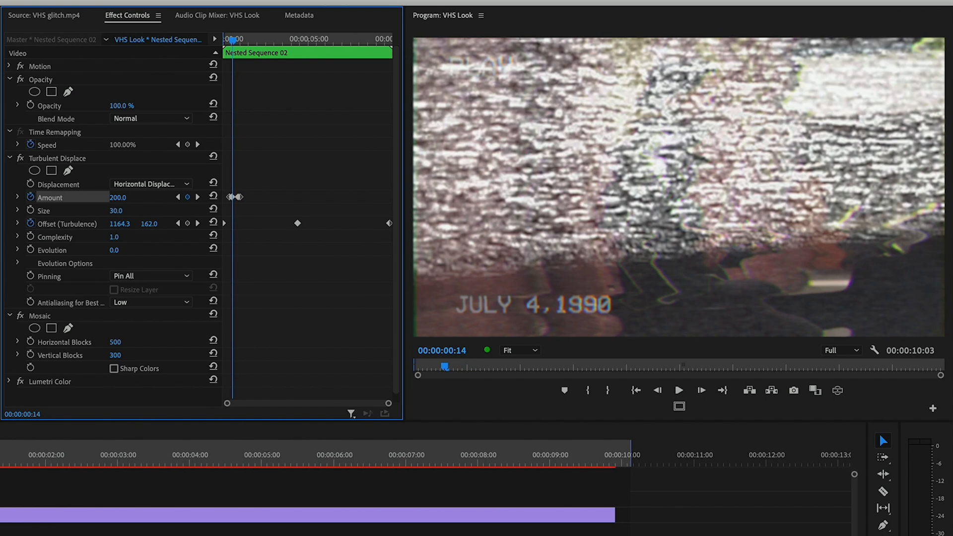
click(10, 158)
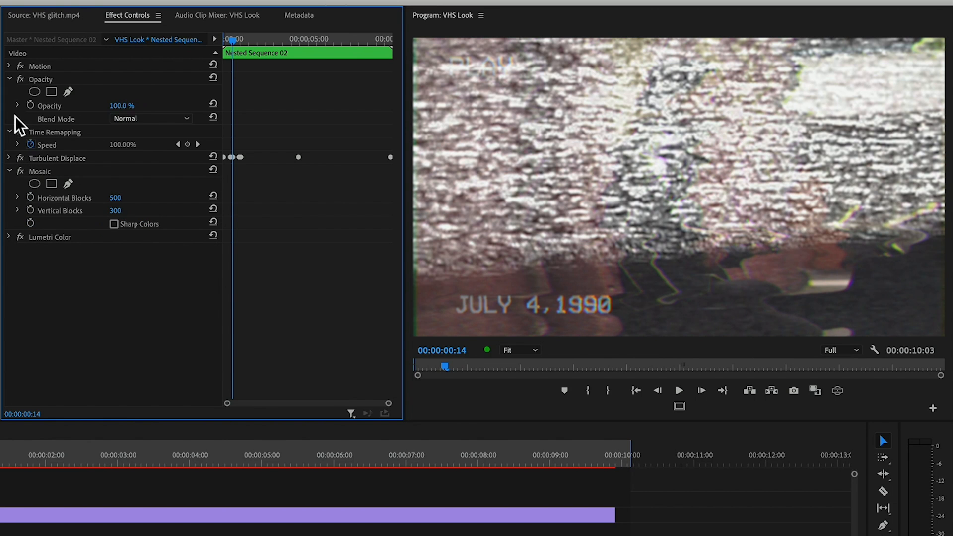
click(10, 66)
mouse_move(151, 80)
mouse_down()
mouse_move(30, 79)
mouse_move(348, 79)
mouse_move(156, 79)
mouse_up()
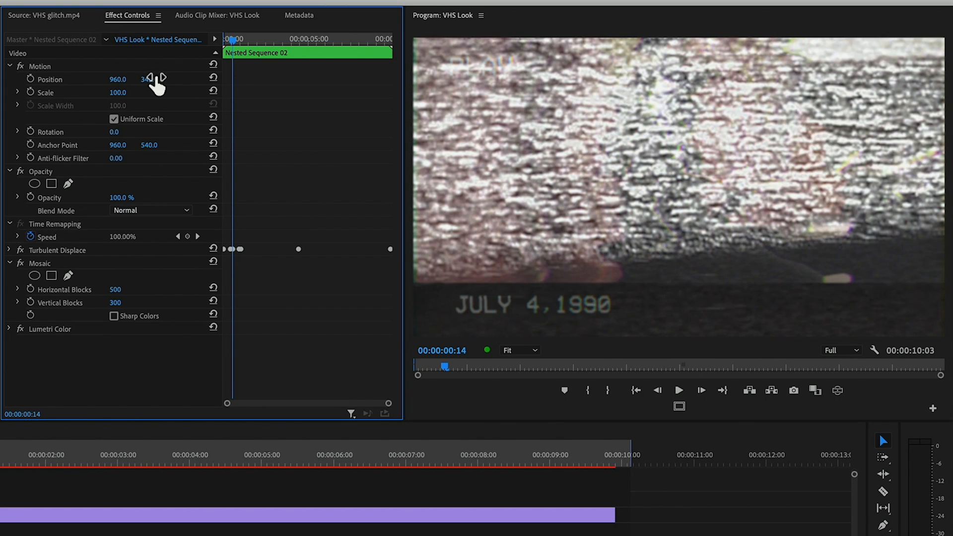
click(213, 79)
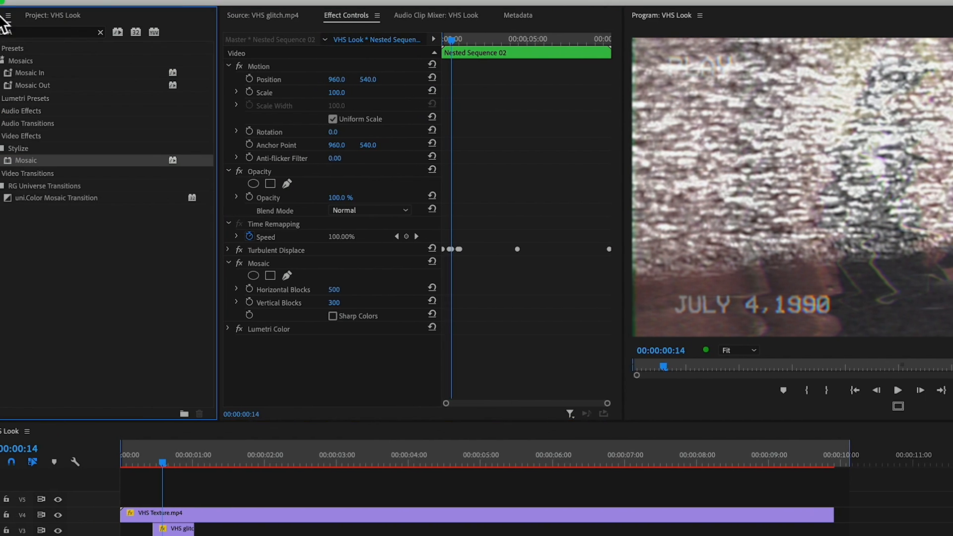
Step: Find the Offset video effect and apply it to Nested Sequence 02
click(18, 33)
text(offse)
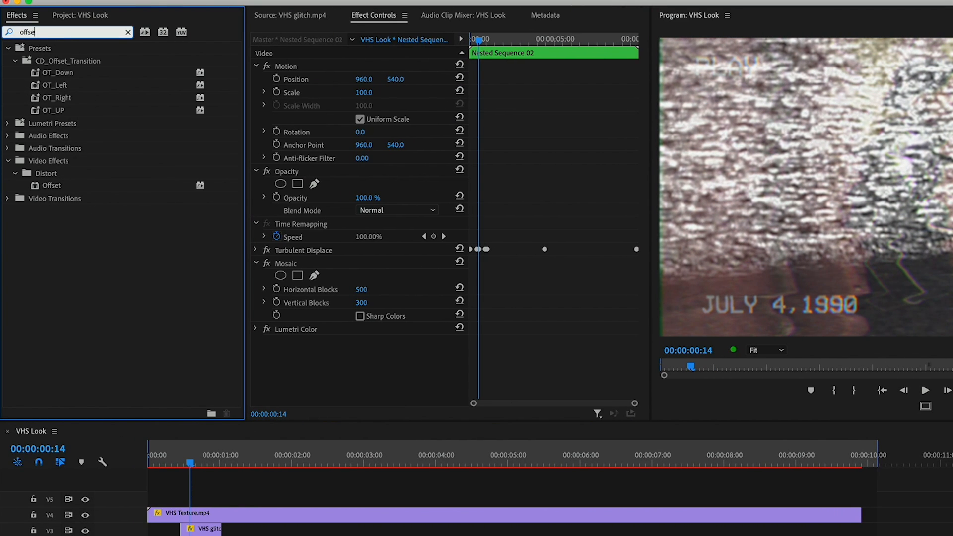
drag(33, 185, 320, 358)
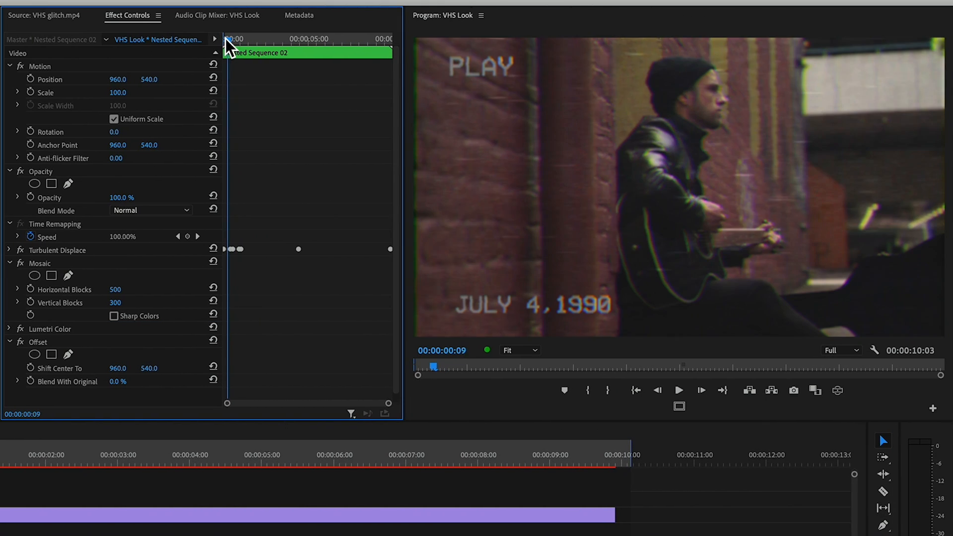
Step: Keyframe the Offset effect's Shift Center To at 00:00:00:10 and move its vertical value far into the negative at 00:00:00:18
click(228, 39)
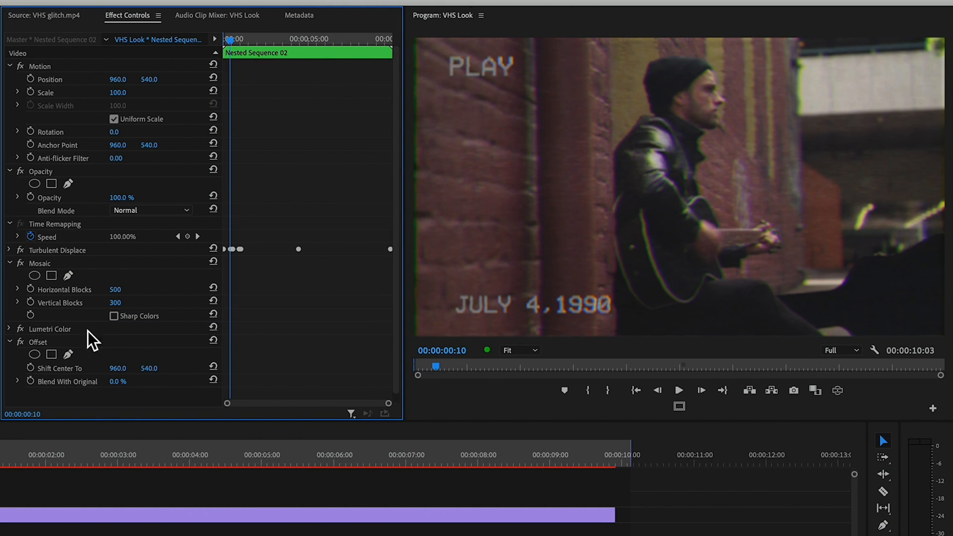
click(30, 367)
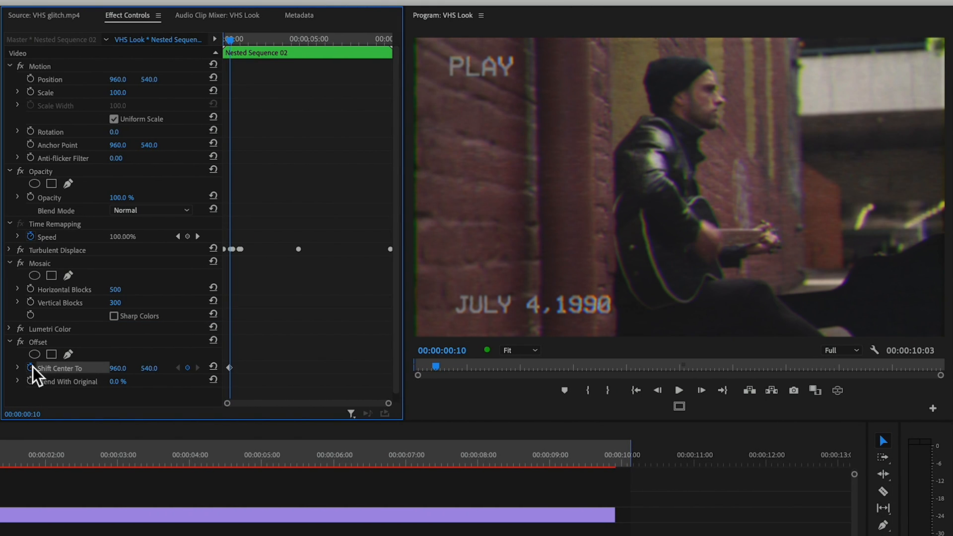
key(space)
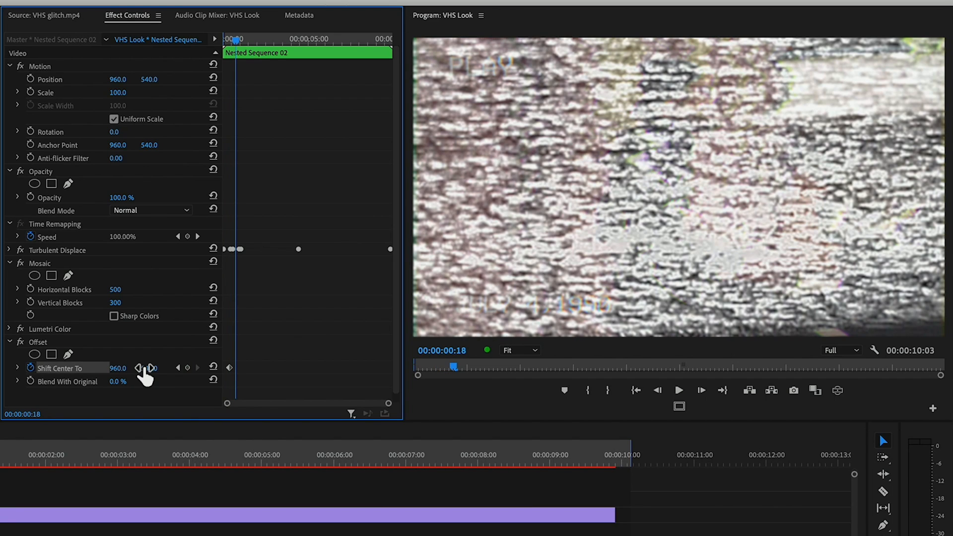
drag(145, 376, 32, 376)
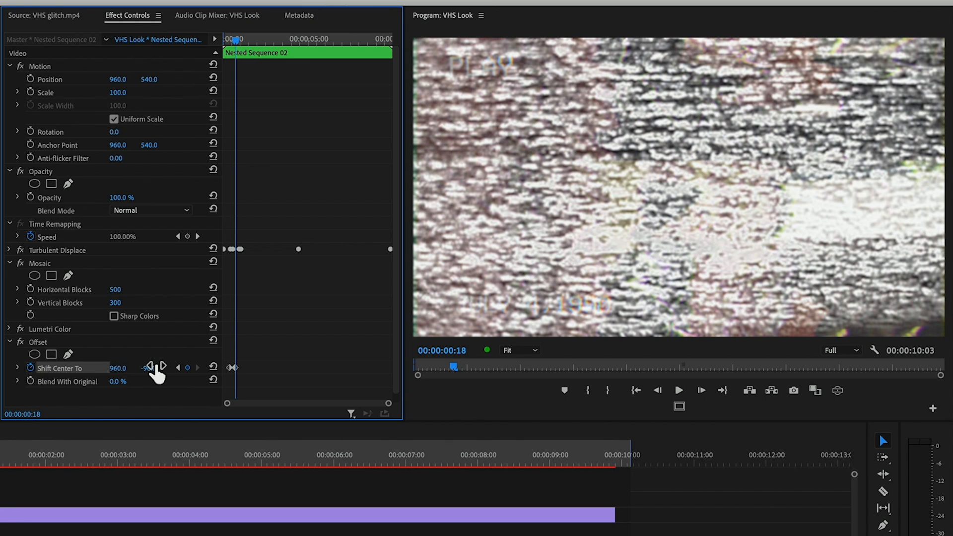
Step: Reset the Offset effect's Shift Center To to its default at 00:00:01:01, where the glitch has ended
key(Right)
key(Right)
key(Right)
key(Right)
key(Right)
key(Right)
key(Right)
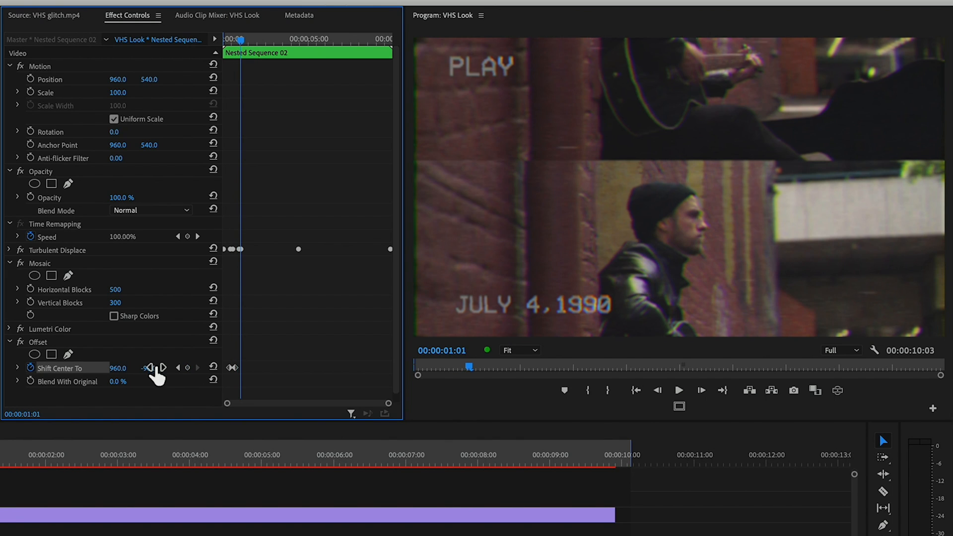
click(213, 367)
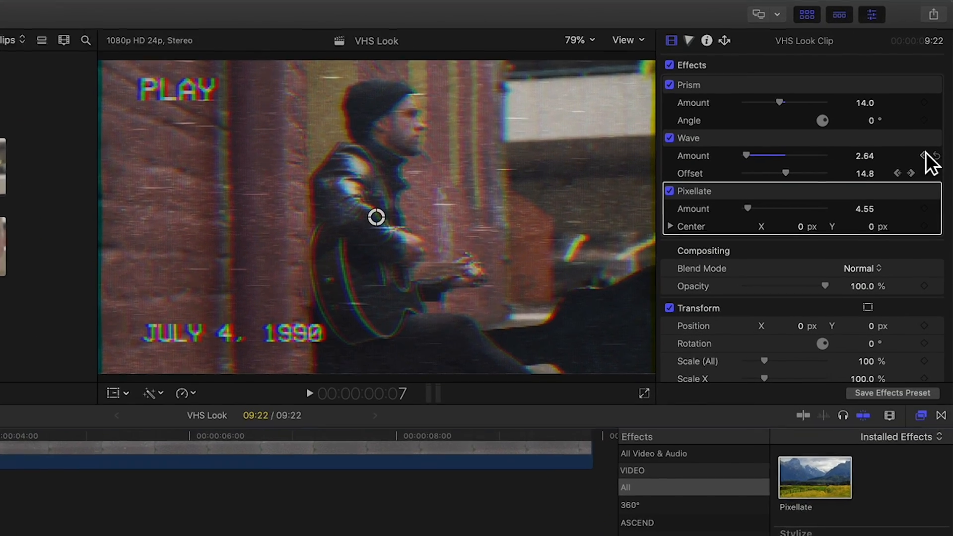
Step: In Final Cut Pro, keyframe the Wave Amount on VHS Look Clip at 00:00:00:07 and raise it to 85.91 at 00:00:00:10
click(934, 116)
key(Right)
key(Right)
key(Right)
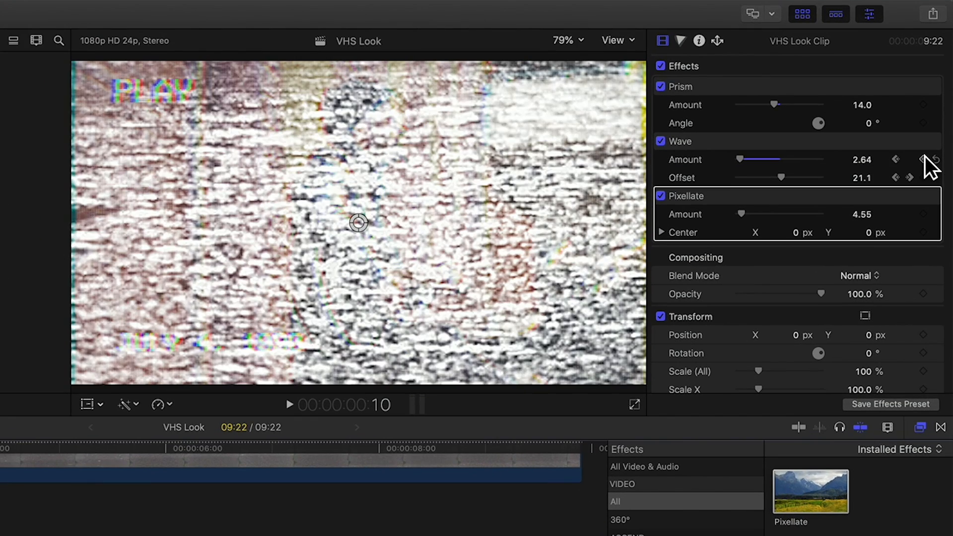
drag(739, 158, 808, 156)
Step: Bring the Wave Amount back down to 2.61 at 00:00:00:19, at the end of the glitch
key(Right)
key(Right)
key(Right)
key(Right)
key(Right)
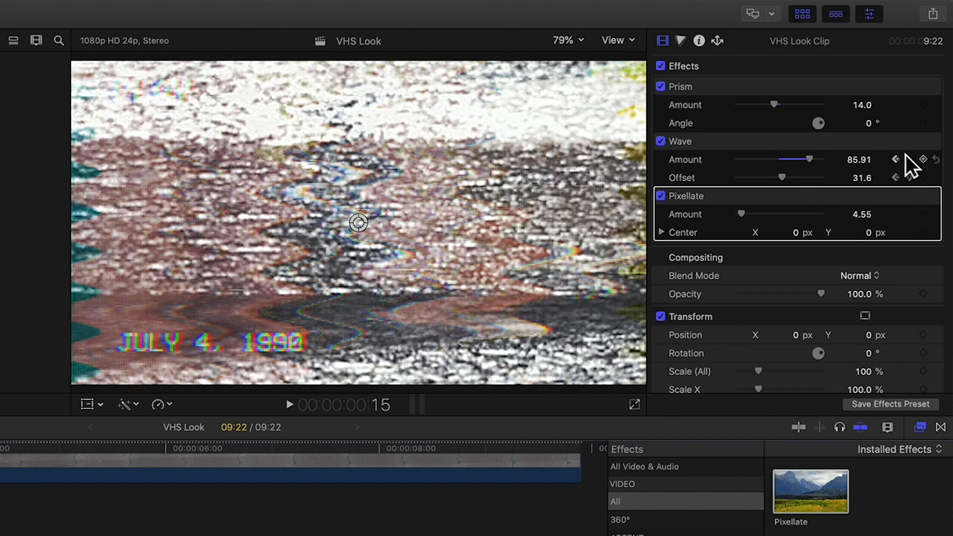
key(Right)
key(Right)
key(Right)
key(Right)
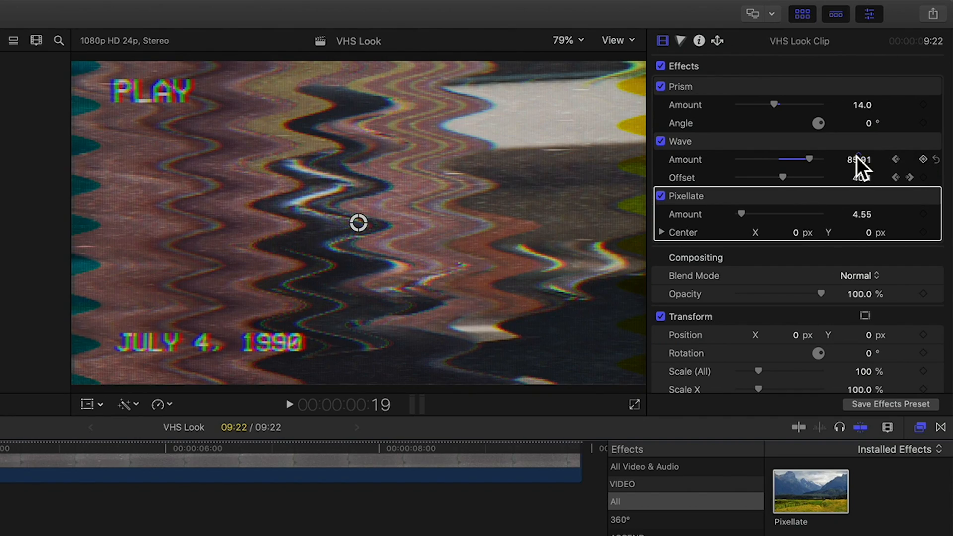
drag(856, 156, 740, 161)
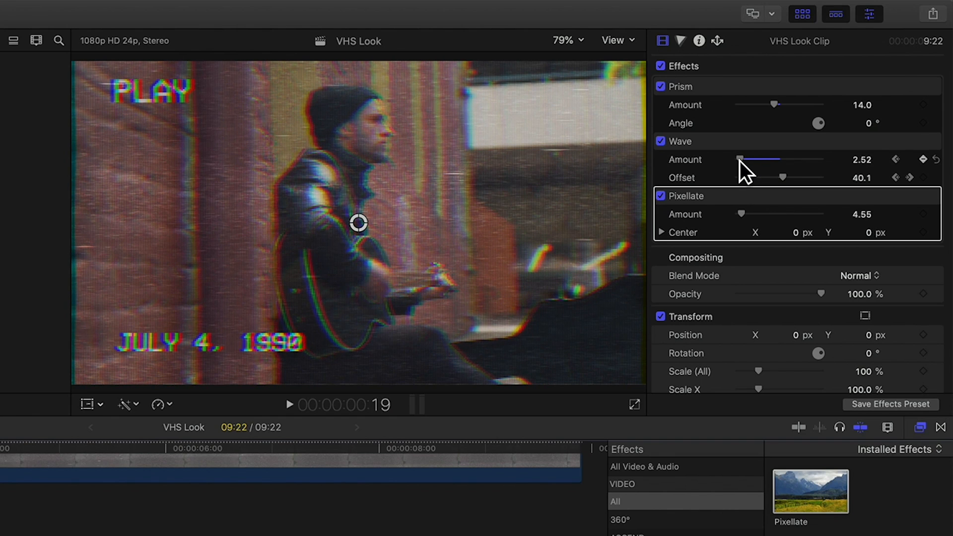
click(862, 159)
text(2.61)
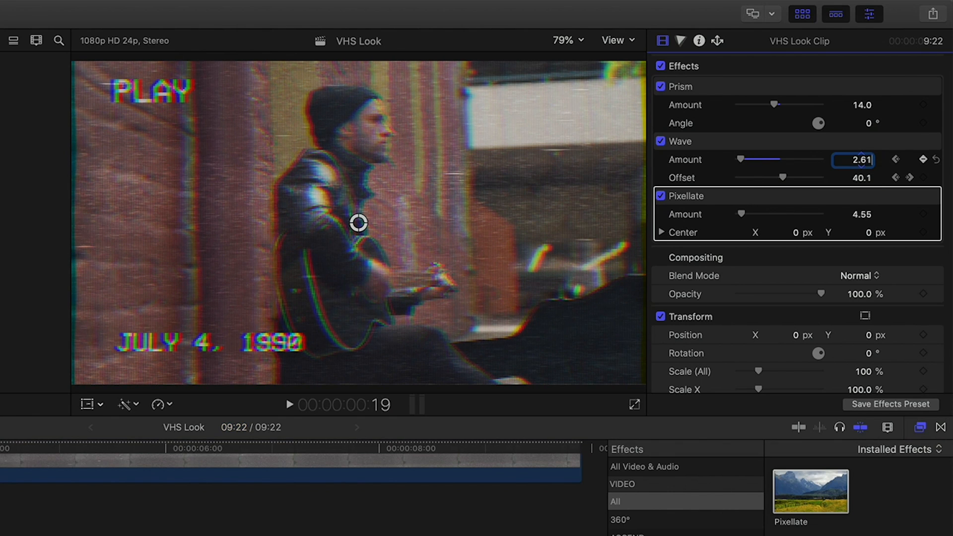
Step: Search the effects for TILE, apply the Tile effect to VHS Look Clip, and set the clip's Scale (All) to 300%
click(814, 156)
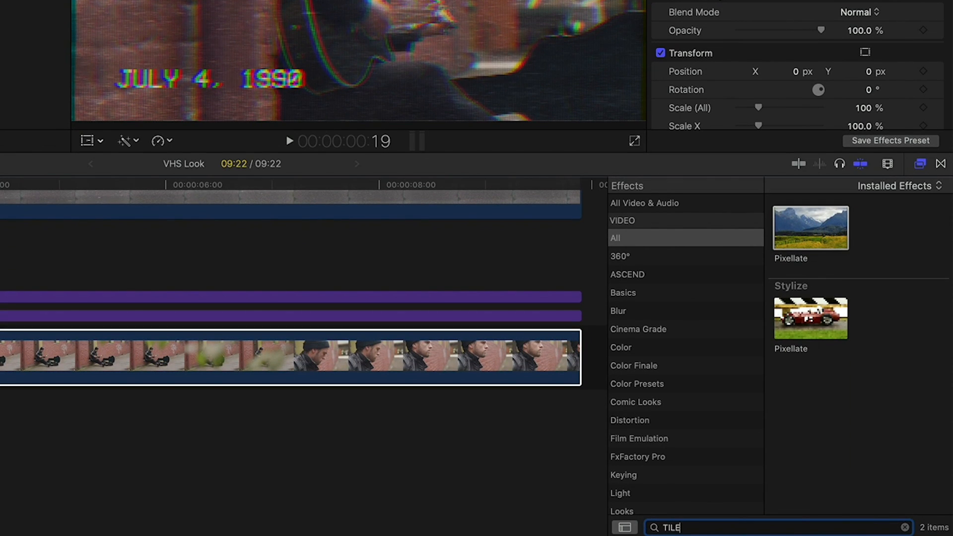
double_click(799, 298)
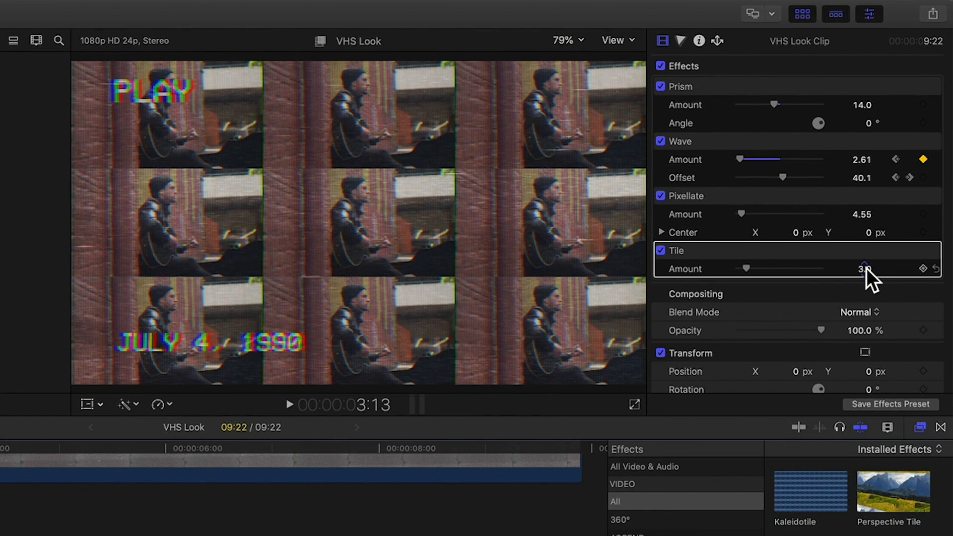
scroll(884, 326, down, 5)
click(866, 290)
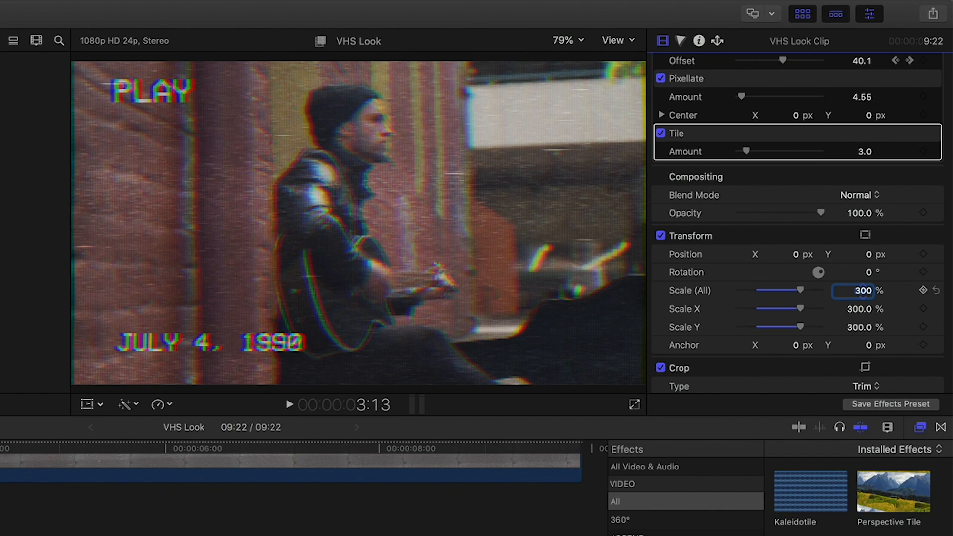
Step: Try shifting the tiled clip vertically with its Transform Position, and reset the Position
drag(869, 254, 869, 254)
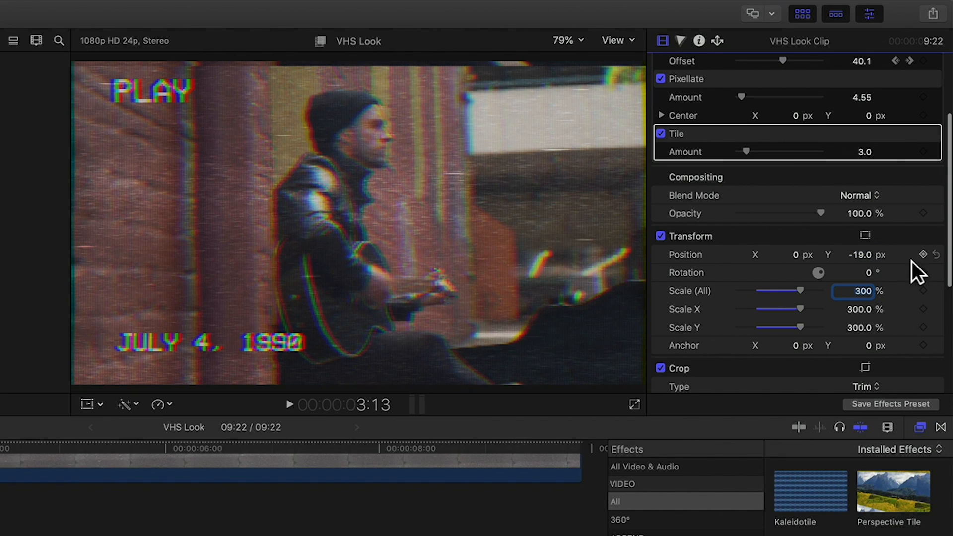
click(937, 253)
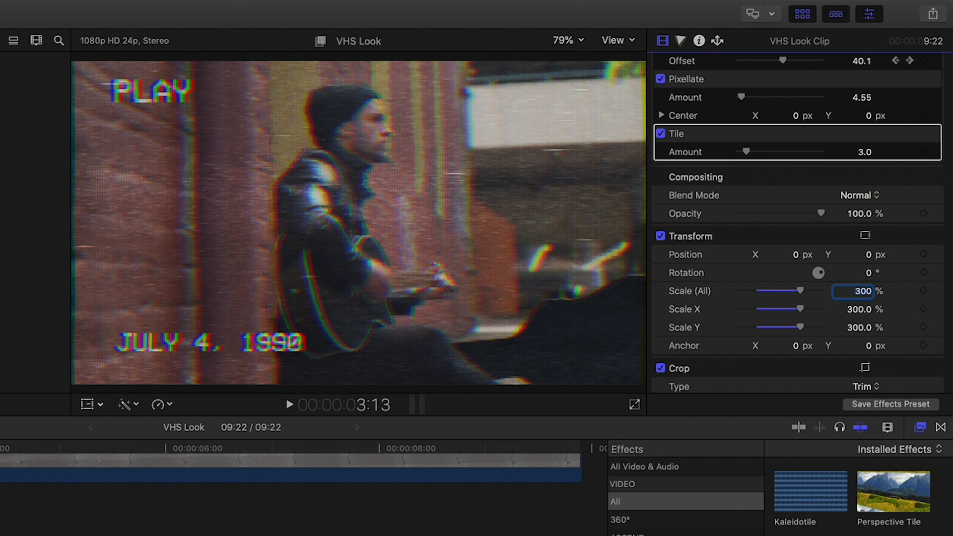
key(Return)
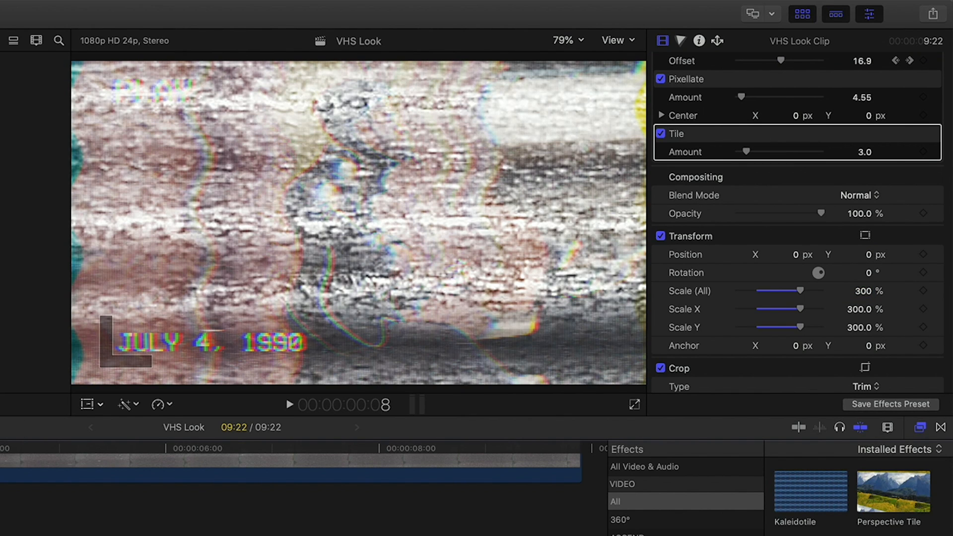
Step: Keyframe the clip's Transform Position at 00:00:00:08 and set Position Y to -449 px at 00:00:00:13
click(922, 253)
key(Right)
key(Right)
key(Right)
key(Right)
key(Right)
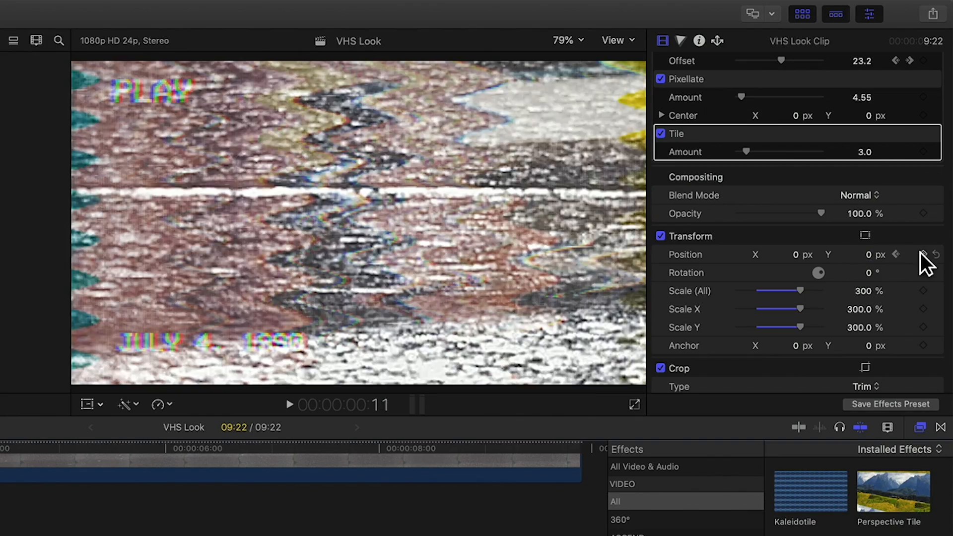
click(868, 254)
text(-449)
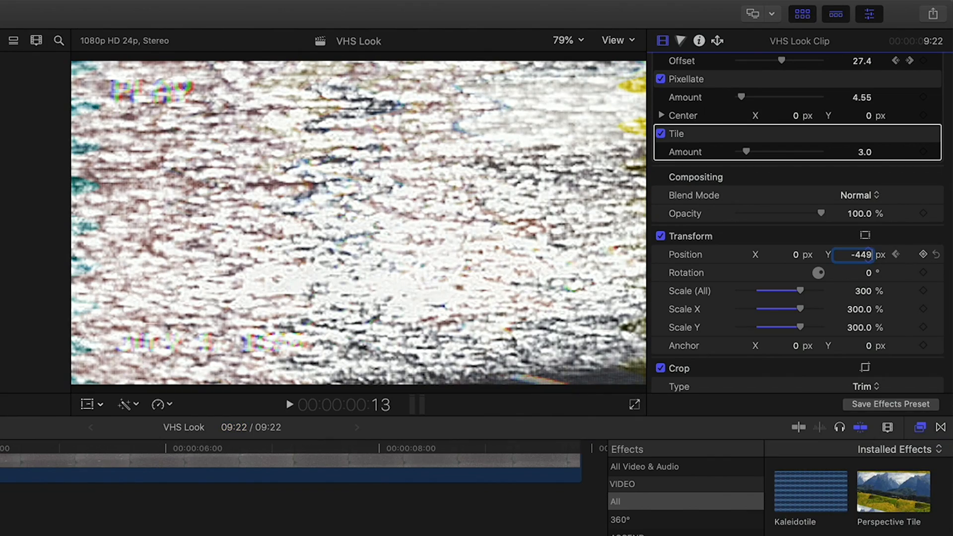
key(Return)
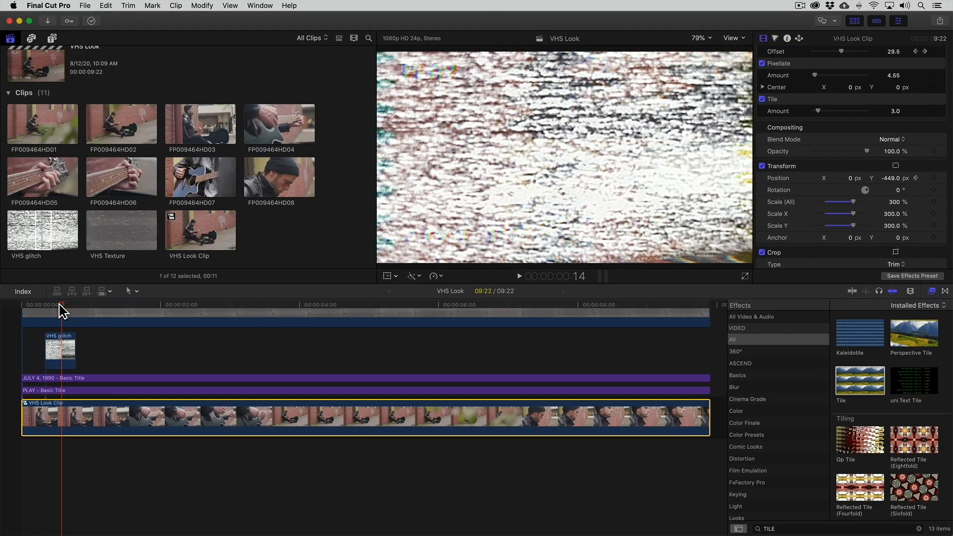
Step: Set the clip's Position Y back to 0 px at 00:00:00:19
key(Right)
key(Right)
key(Right)
key(Right)
key(Right)
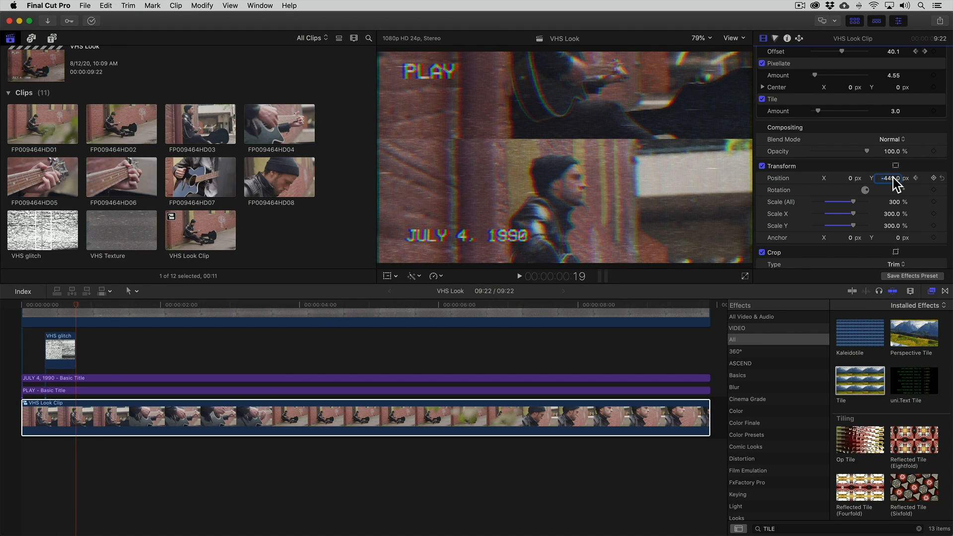
text(0)
key(Return)
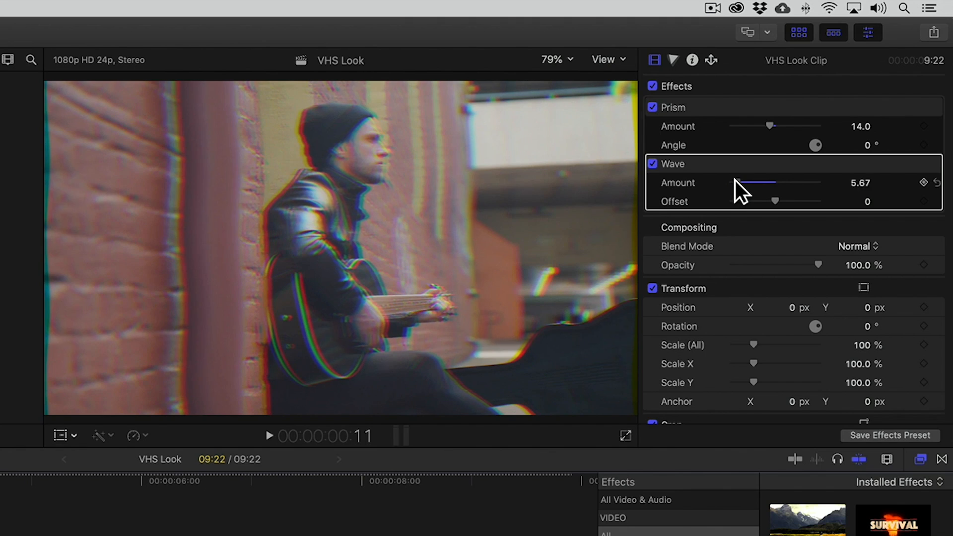
drag(816, 114, 835, 113)
drag(767, 179, 773, 179)
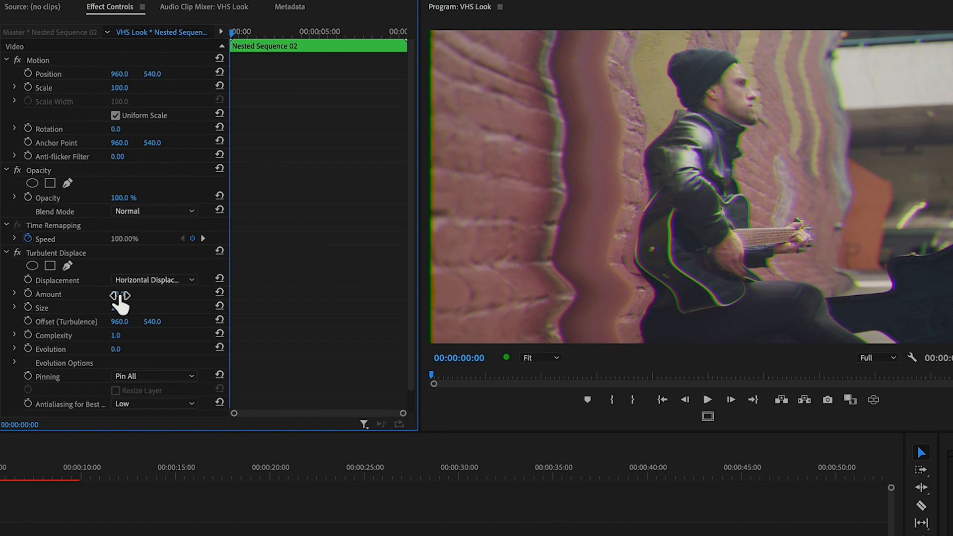
mouse_move(118, 294)
mouse_down()
mouse_move(55, 295)
mouse_move(109, 295)
mouse_up()
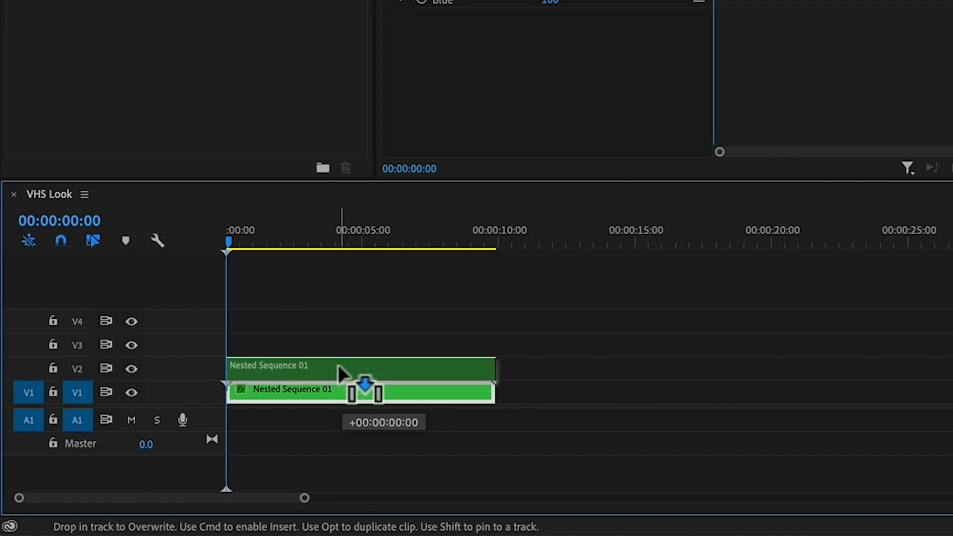
drag(339, 370, 333, 341)
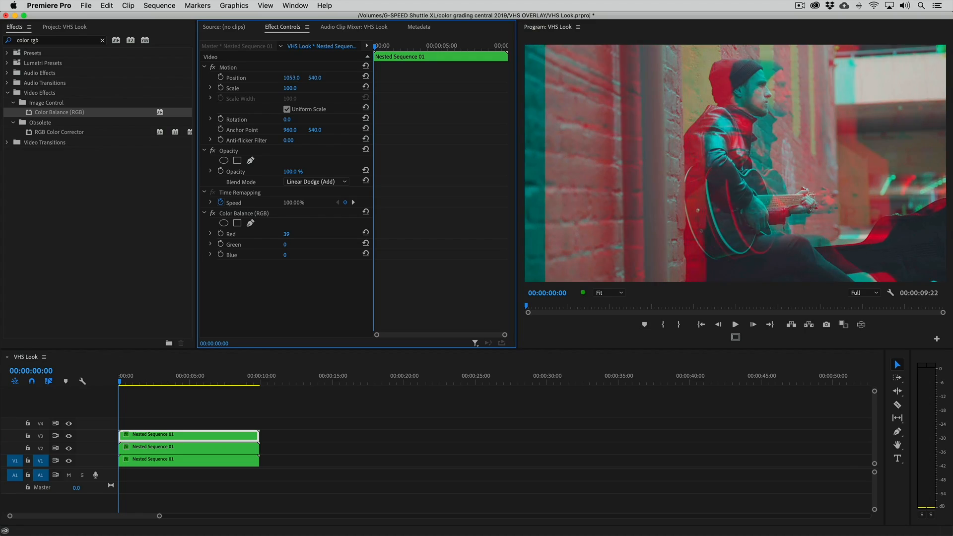
key(space)
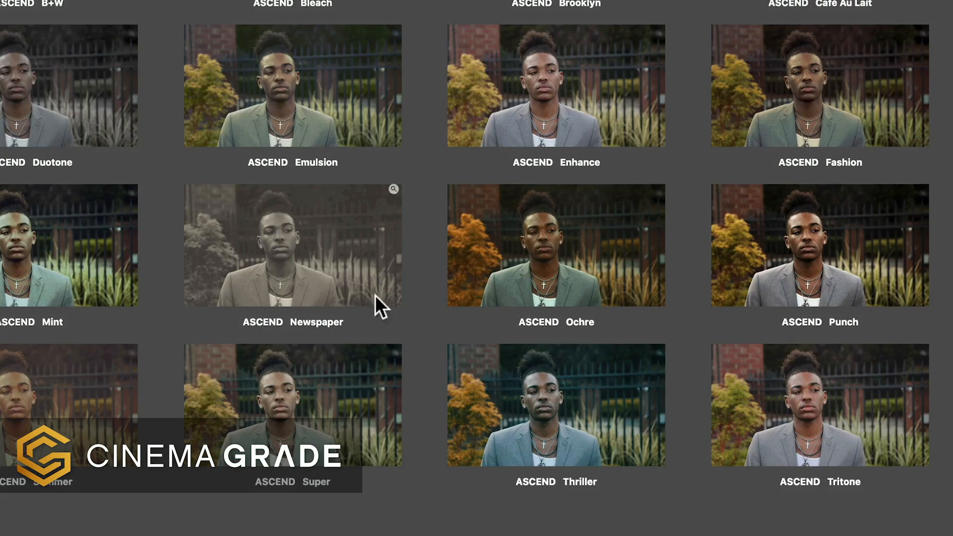
click(496, 264)
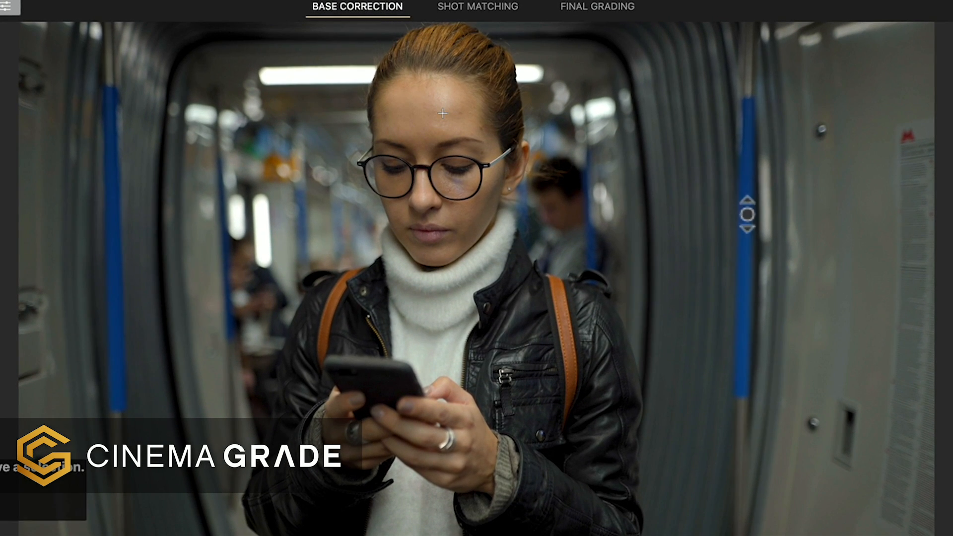
drag(747, 215, 745, 161)
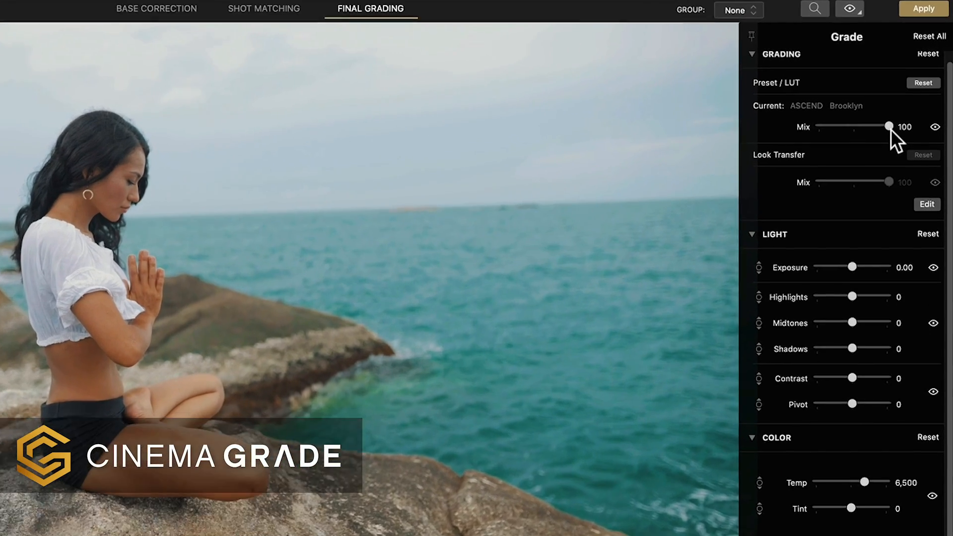
Step: Switch to Cinema Grade, set the seaside shot's Preset / LUT Mix to 76, and adjust its shadows directly on the image
drag(890, 130, 869, 133)
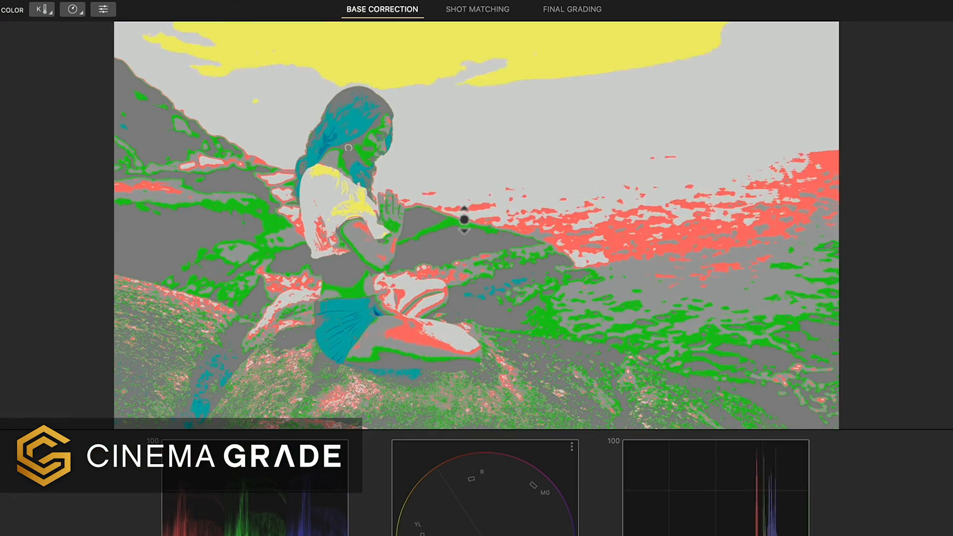
drag(464, 215, 464, 201)
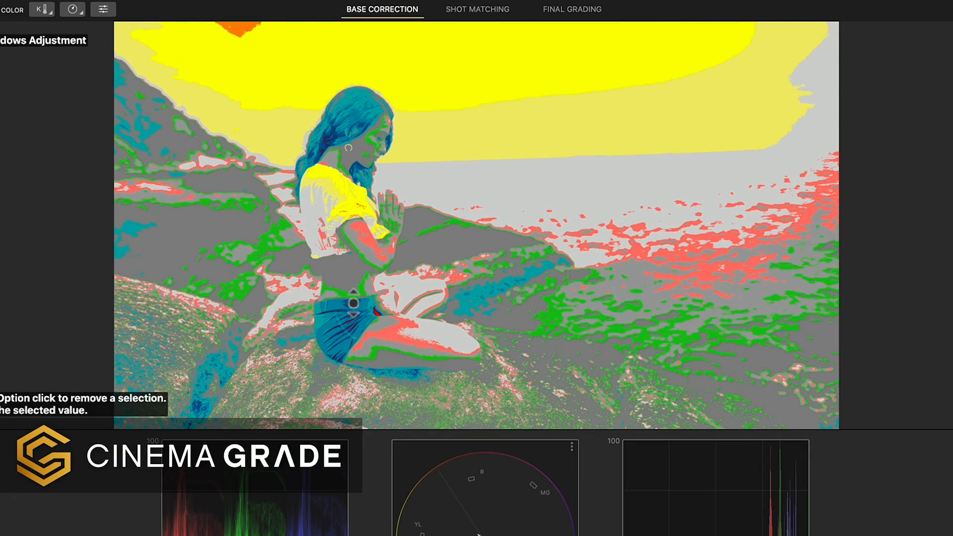
drag(353, 303, 354, 300)
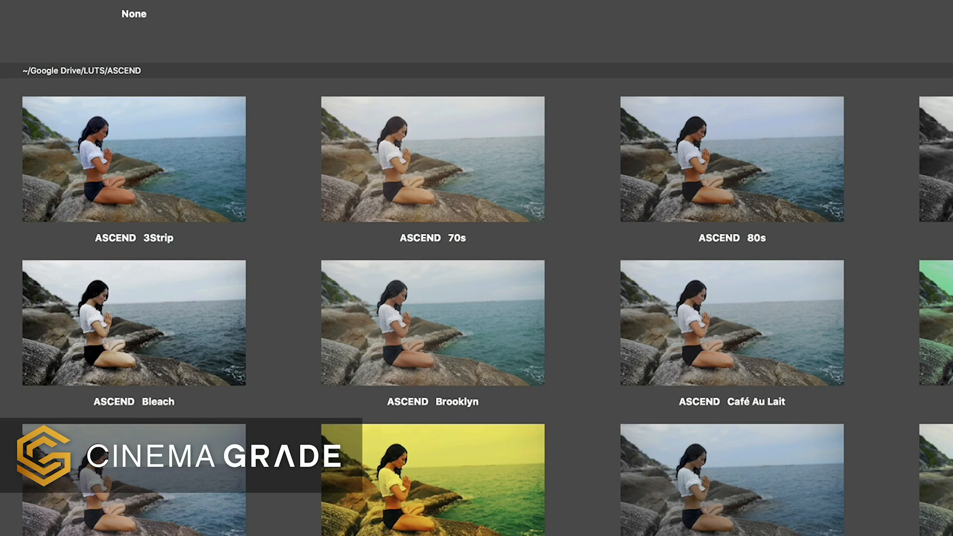
Step: Browse the ASCEND LUT previews and apply one of the looks to the seaside shot
scroll(450, 279, down, 3)
click(453, 224)
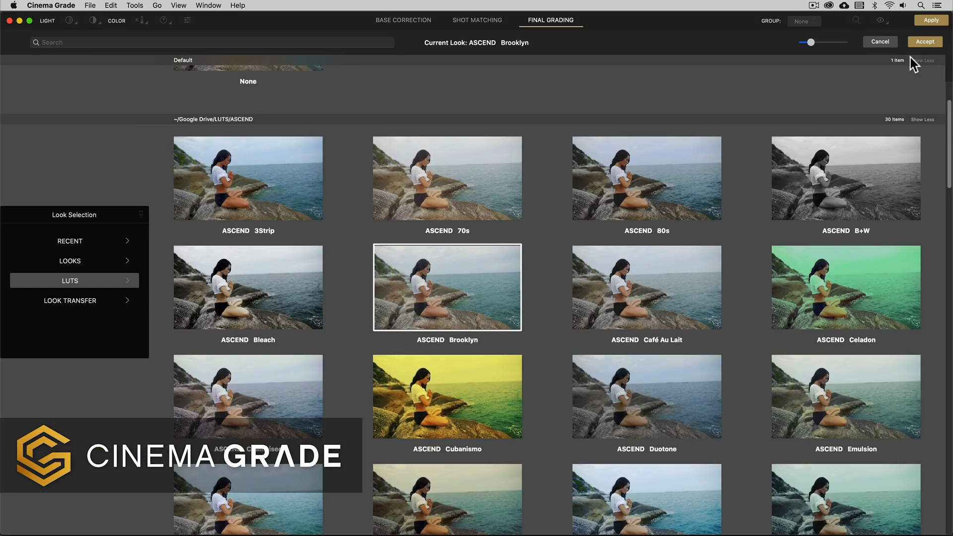
click(920, 43)
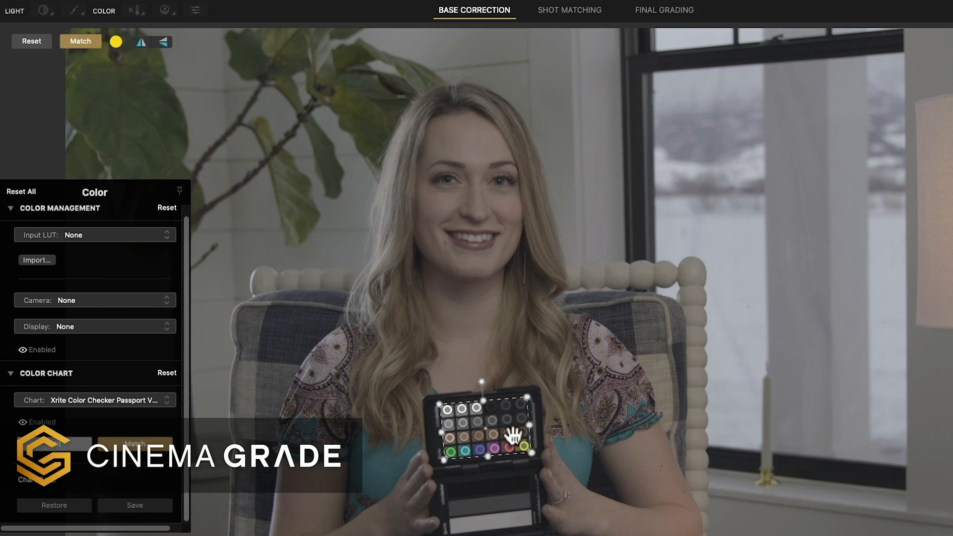
Step: Match the portrait's colors using the Xrite Color Checker Passport chart, and match the snowy horse-riding shot to the reference film image
click(83, 42)
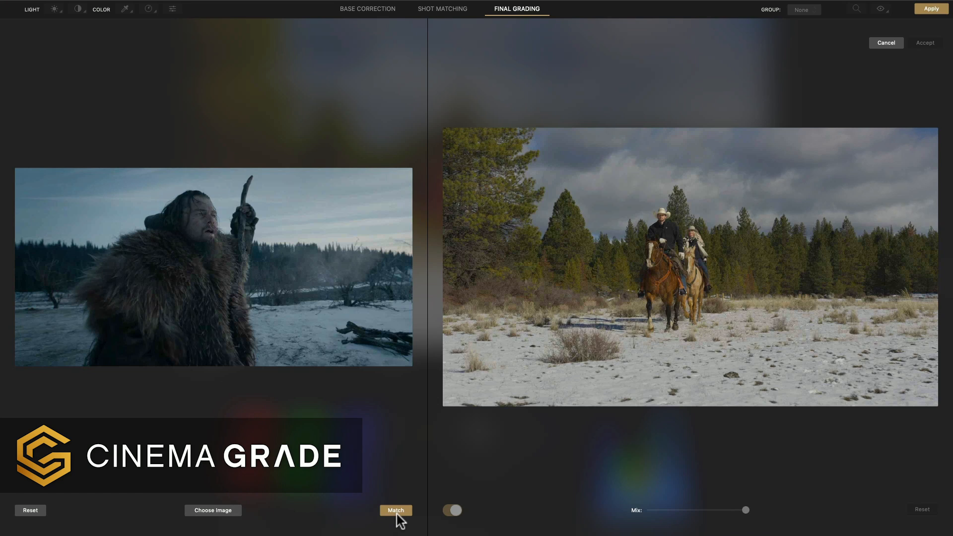
click(464, 504)
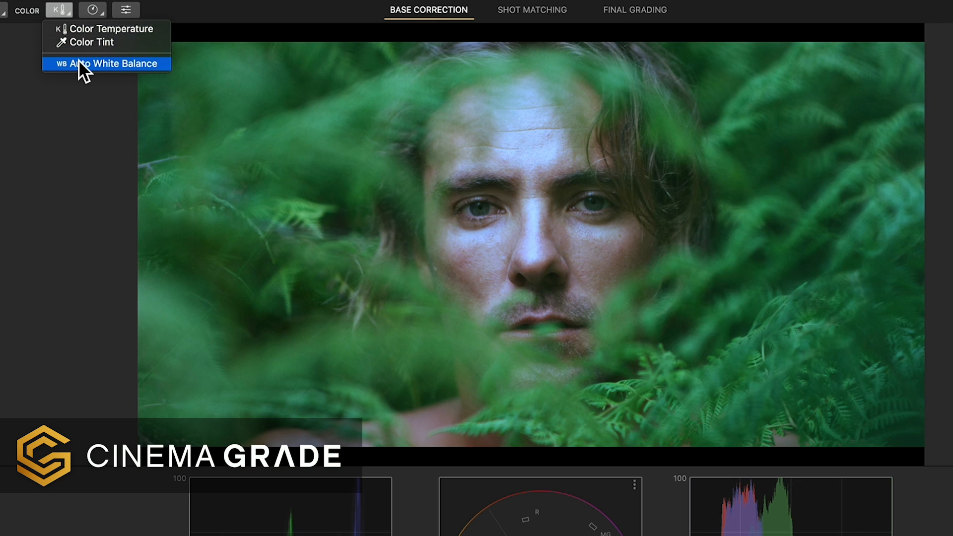
Step: Apply Auto White Balance to the portrait in the ferns, and adjust the sky color of the beach Match shot toward the Hero shot
click(79, 63)
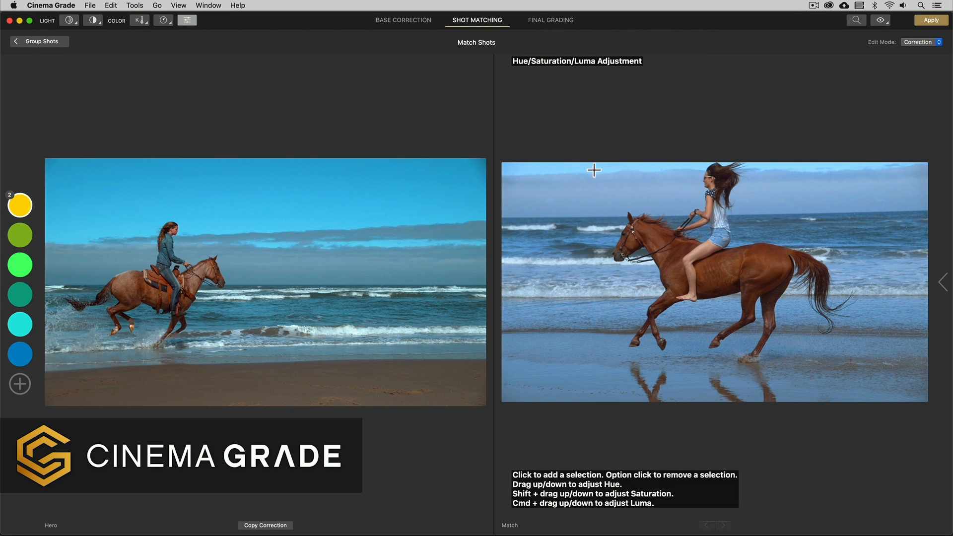
drag(594, 168, 594, 141)
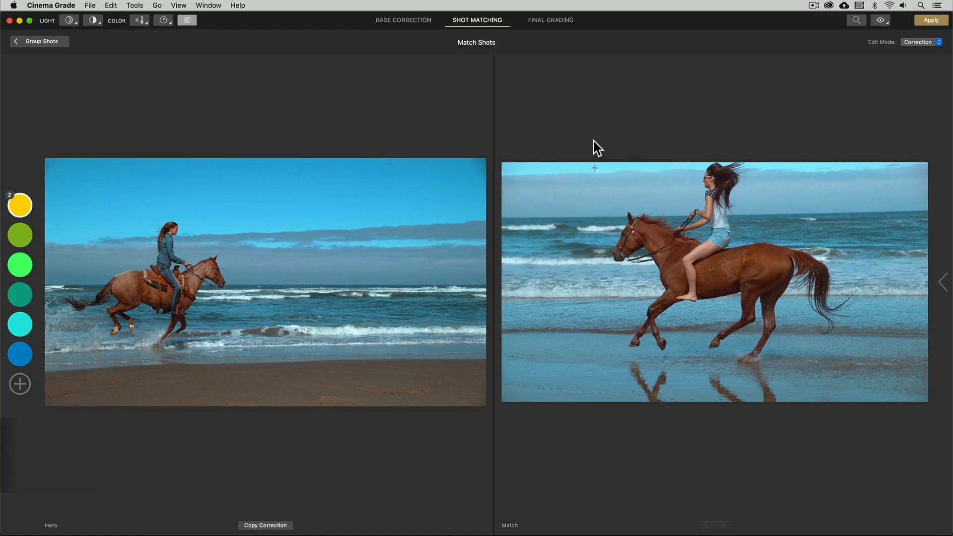